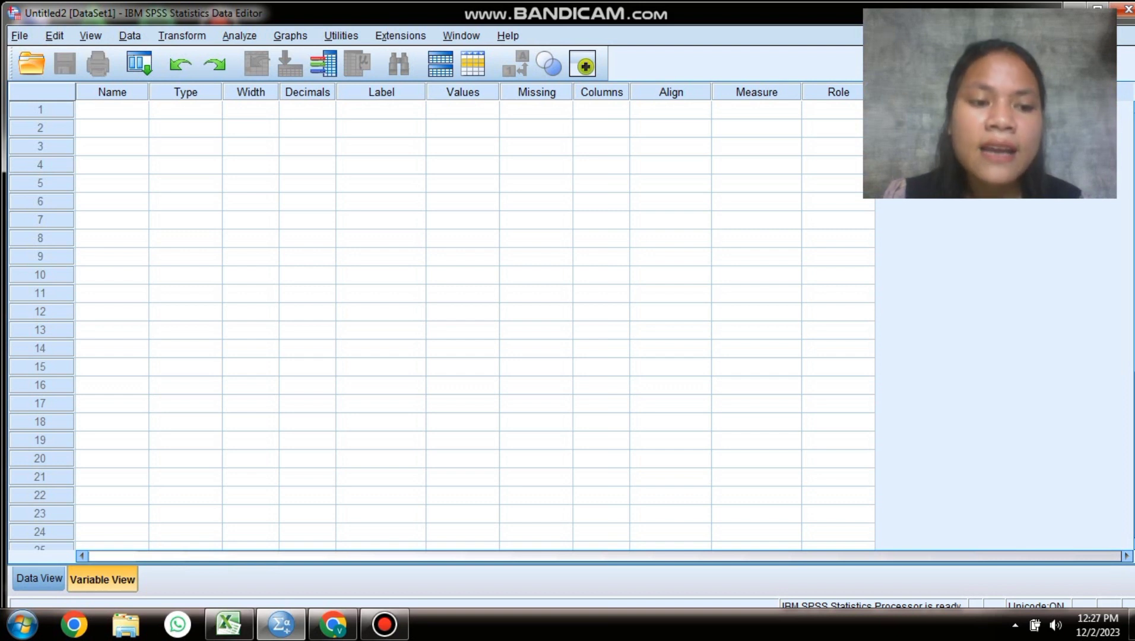
pyautogui.click(39, 578)
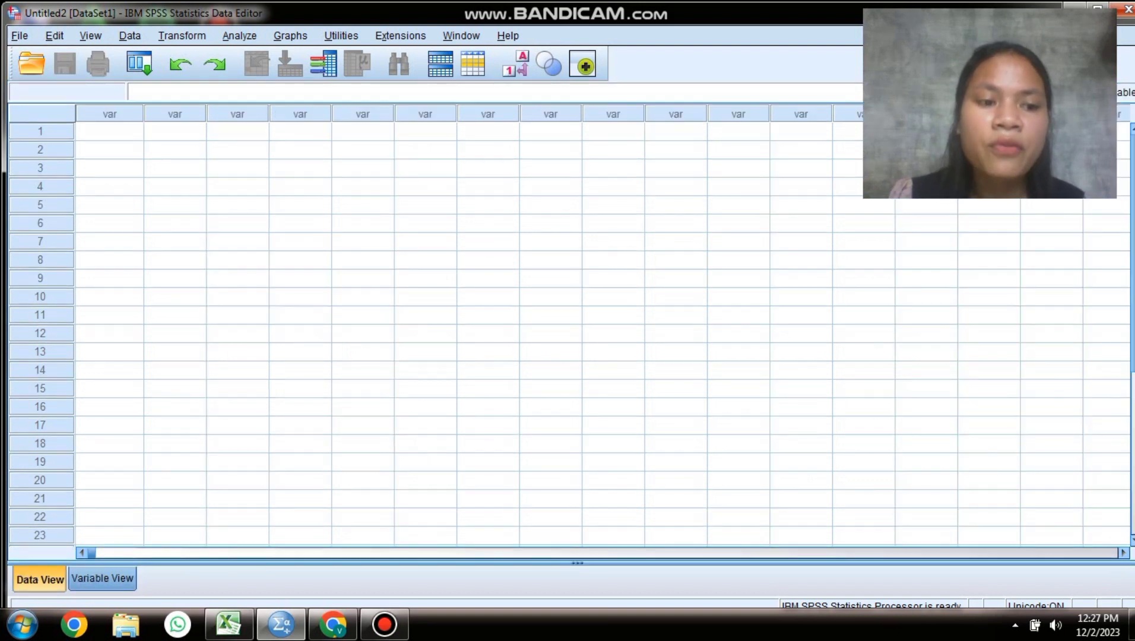
pyautogui.hotkey('ctrl', 't')
pyautogui.hotkey('ctrl', 't')
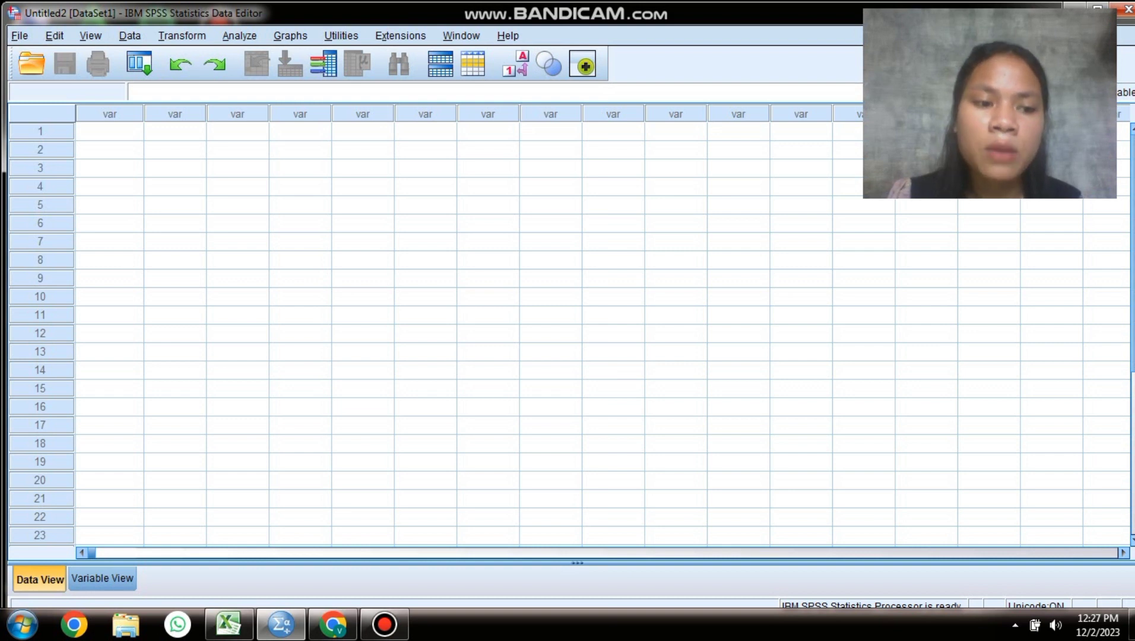
pyautogui.hotkey('ctrl', 't')
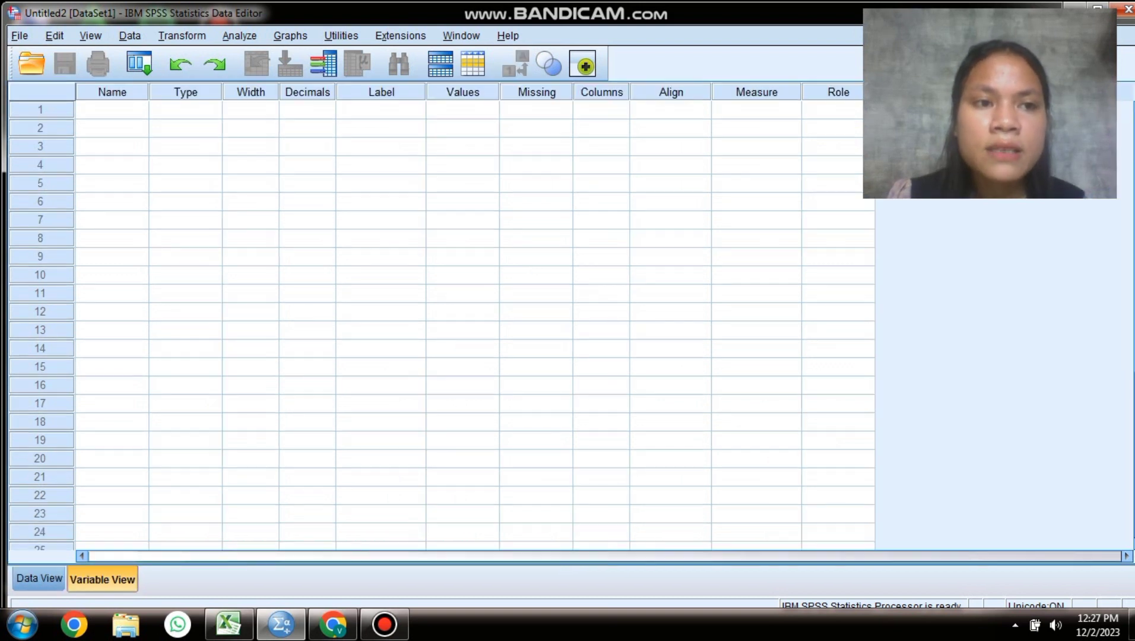
# Step: Define two variables in the first two rows, named Nilai and Kelas
pyautogui.click(111, 110)
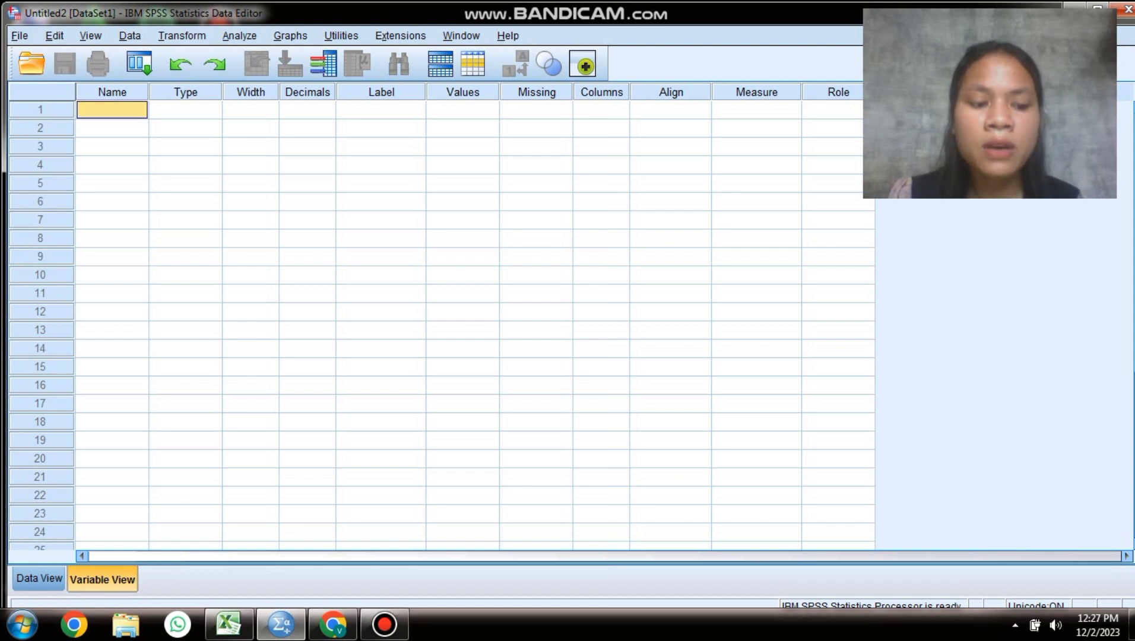
pyautogui.write('Nilai')
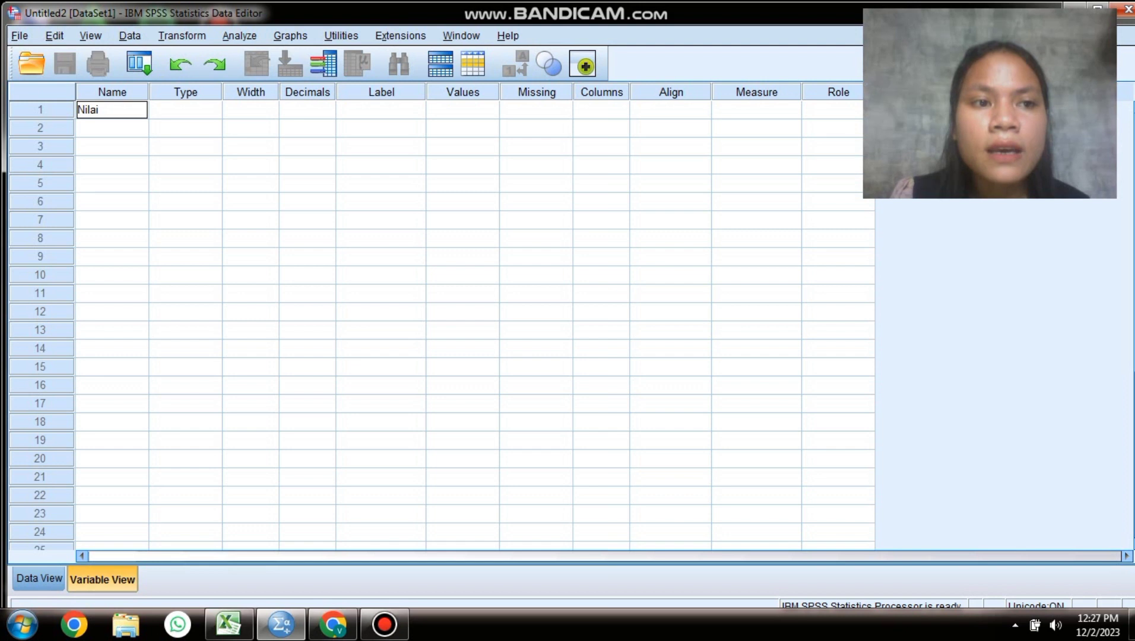
pyautogui.press('Return')
pyautogui.write('K')
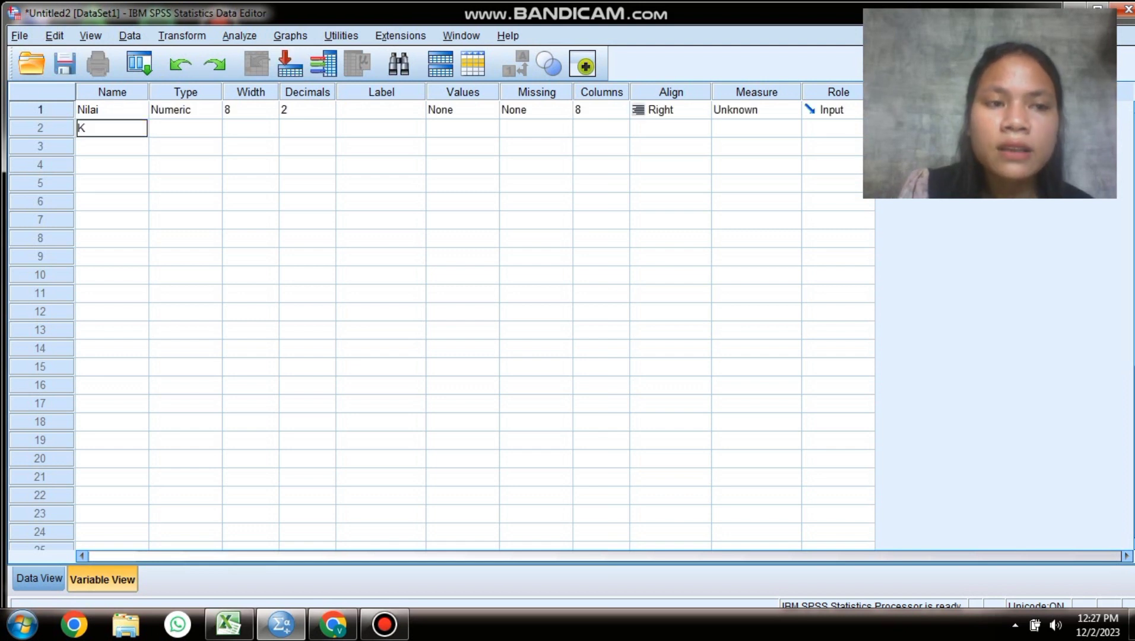
pyautogui.write('elas')
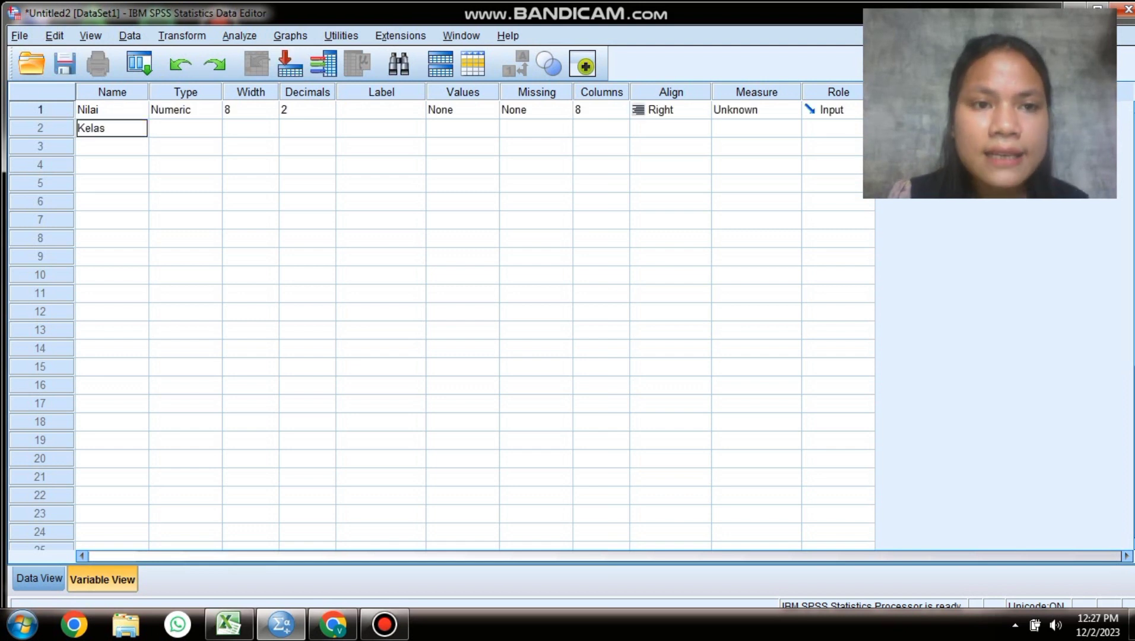
# Step: Set the decimals of both the Nilai and Kelas variables to 0
pyautogui.click(307, 109)
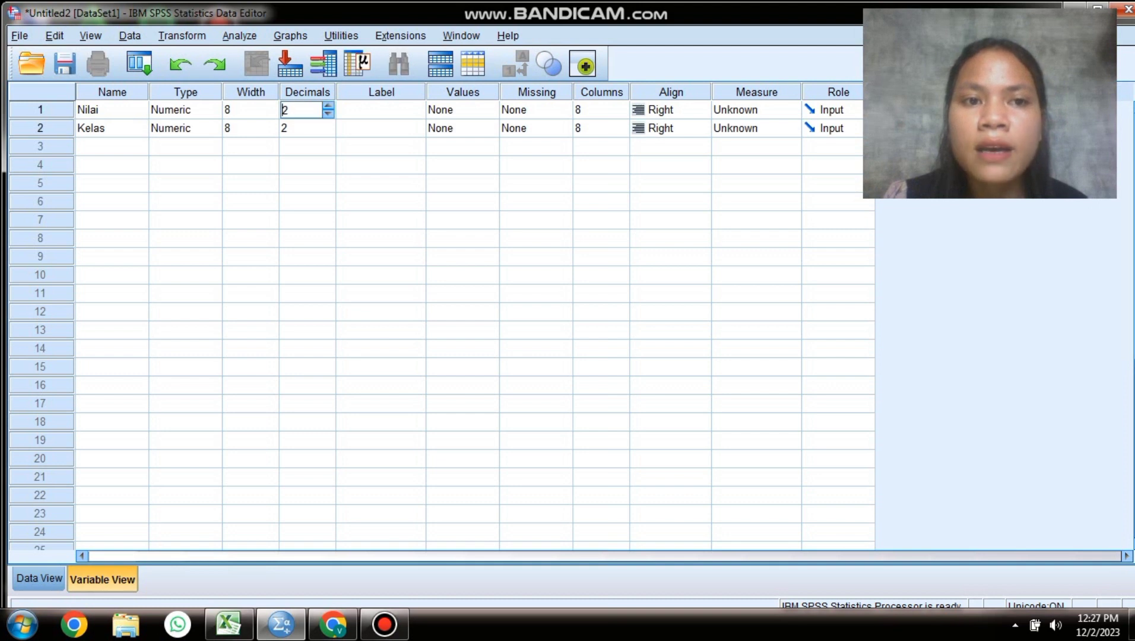
pyautogui.write('10')
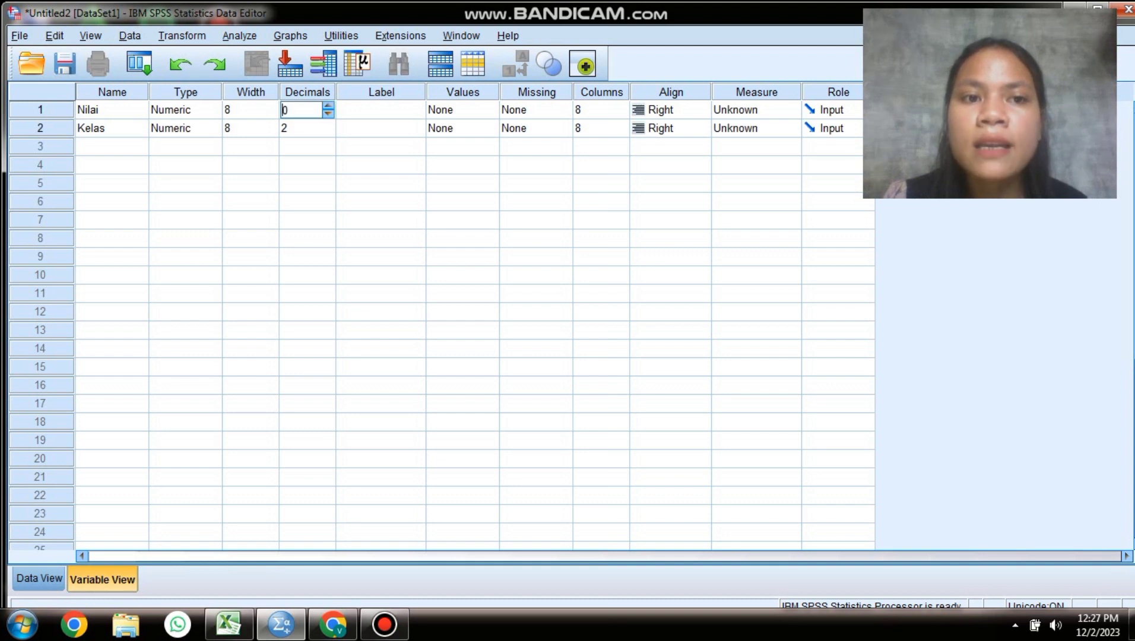
pyautogui.press('Return')
pyautogui.write('3')
pyautogui.press('Down')
pyautogui.press('Down')
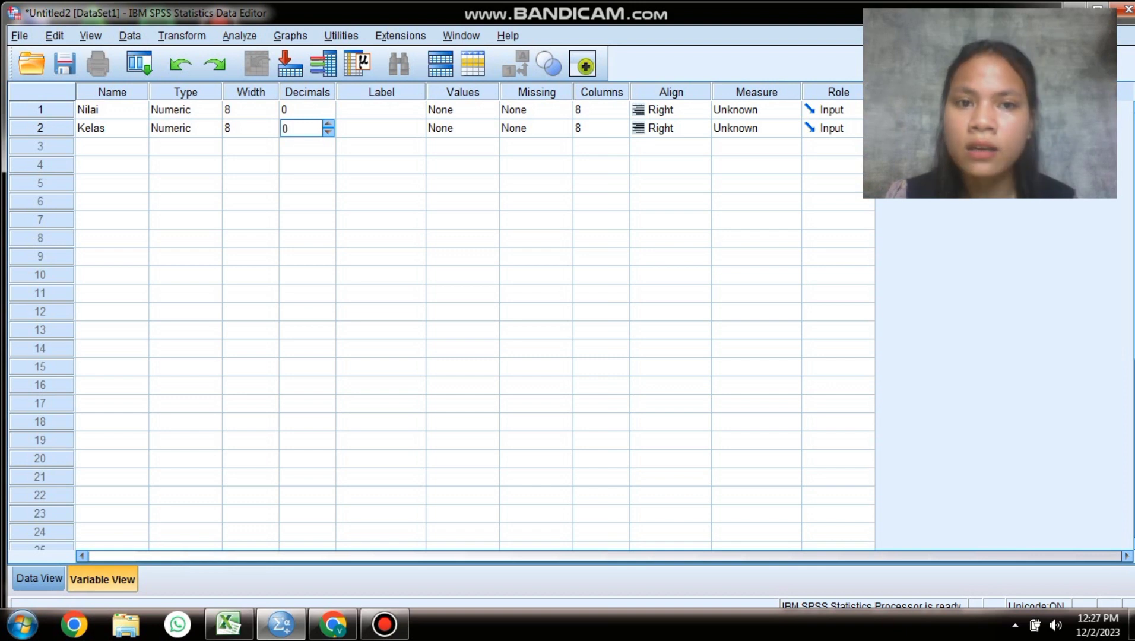
# Step: Add a value label to the Kelas variable that assigns "Kelas Eksperimen" to the value 1
pyautogui.click(452, 128)
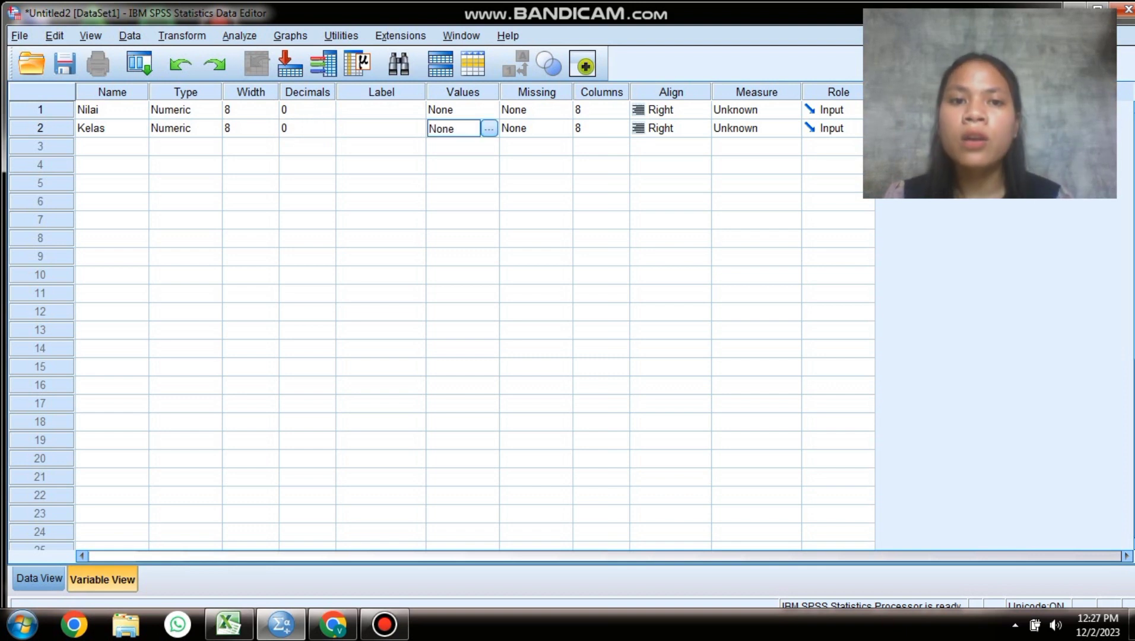
pyautogui.click(488, 129)
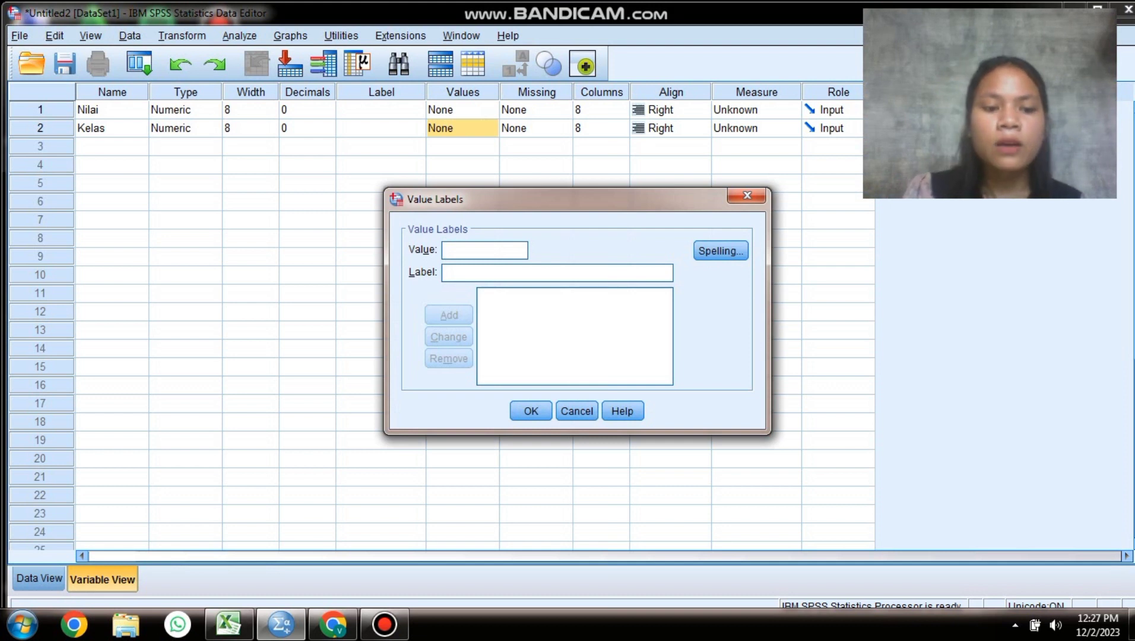
pyautogui.write('1')
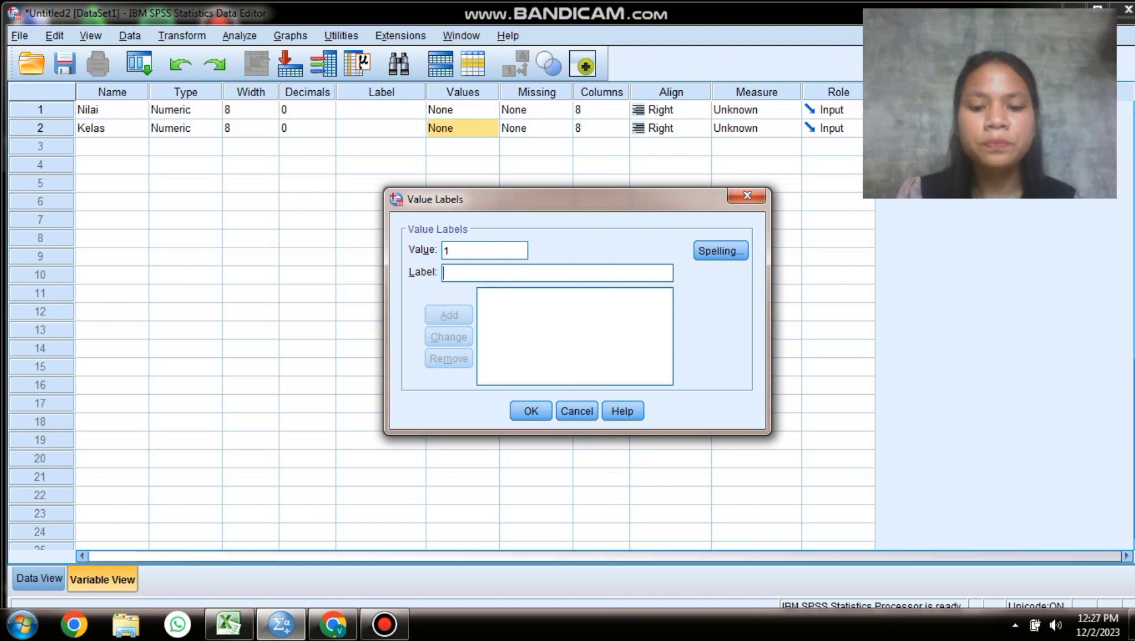
pyautogui.write('Kel')
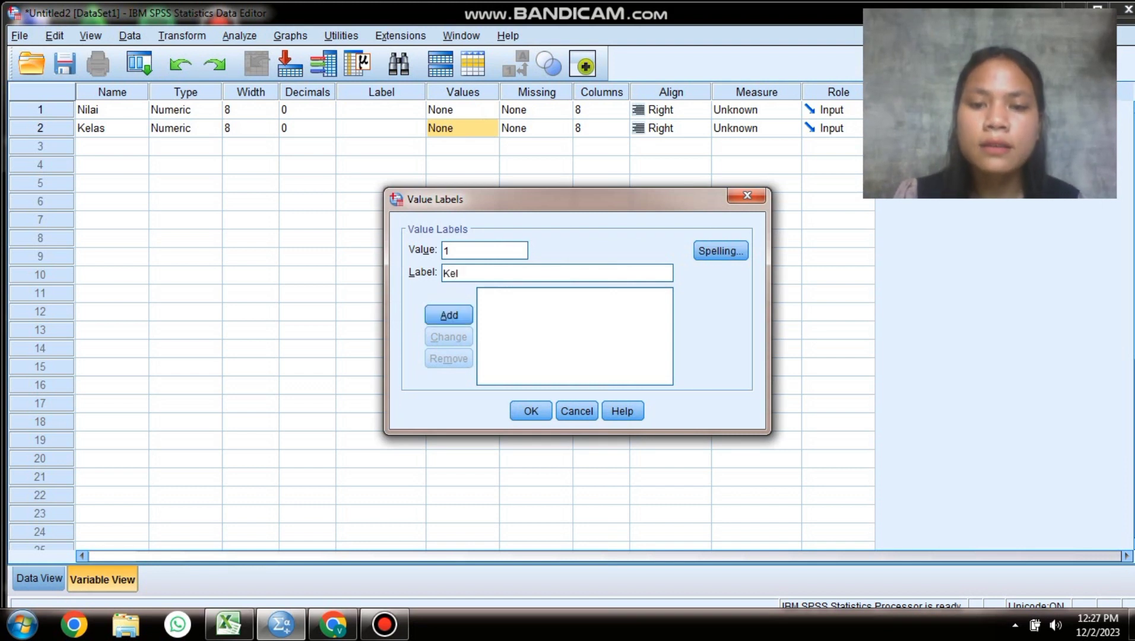
pyautogui.write('as ')
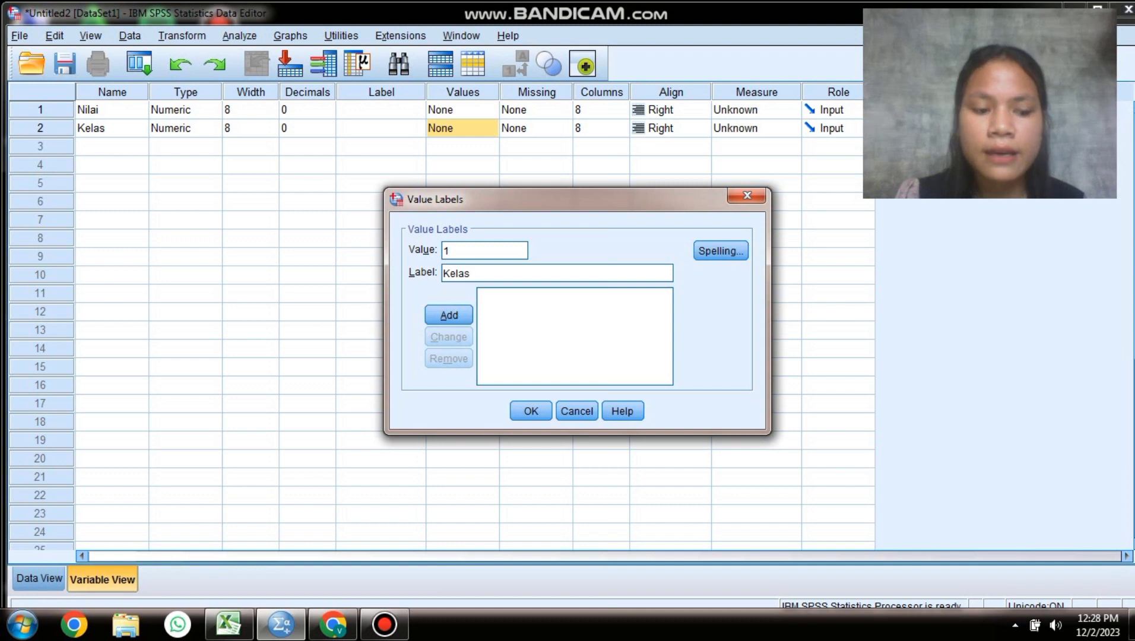
pyautogui.write('E')
pyautogui.press('BackSpace')
pyautogui.write('E')
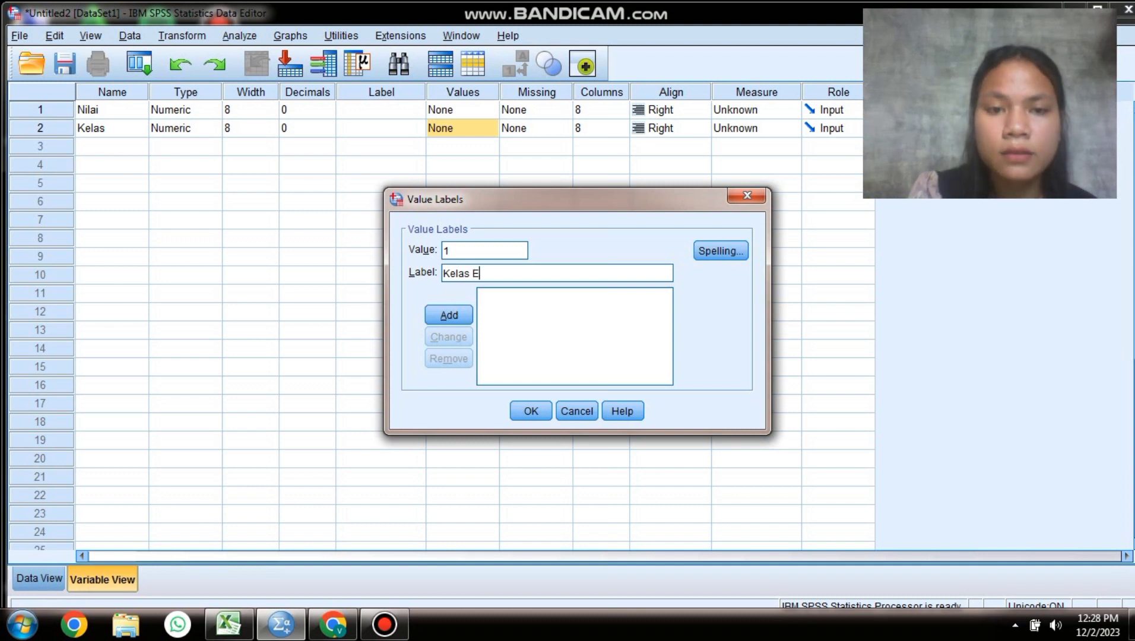
pyautogui.write('ksper')
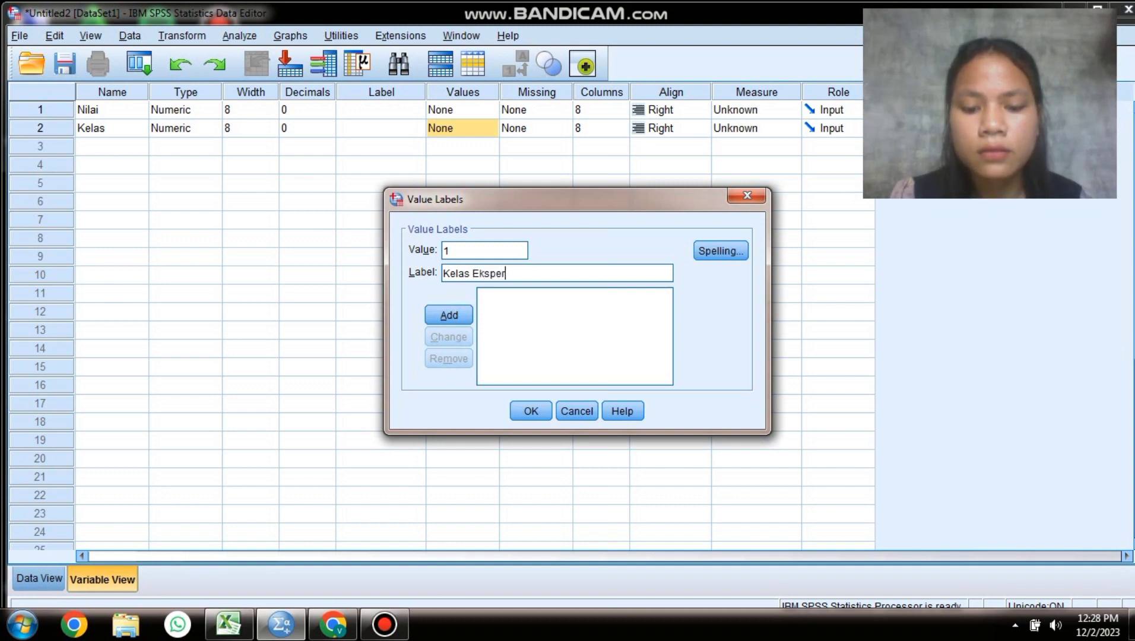
pyautogui.write('imen')
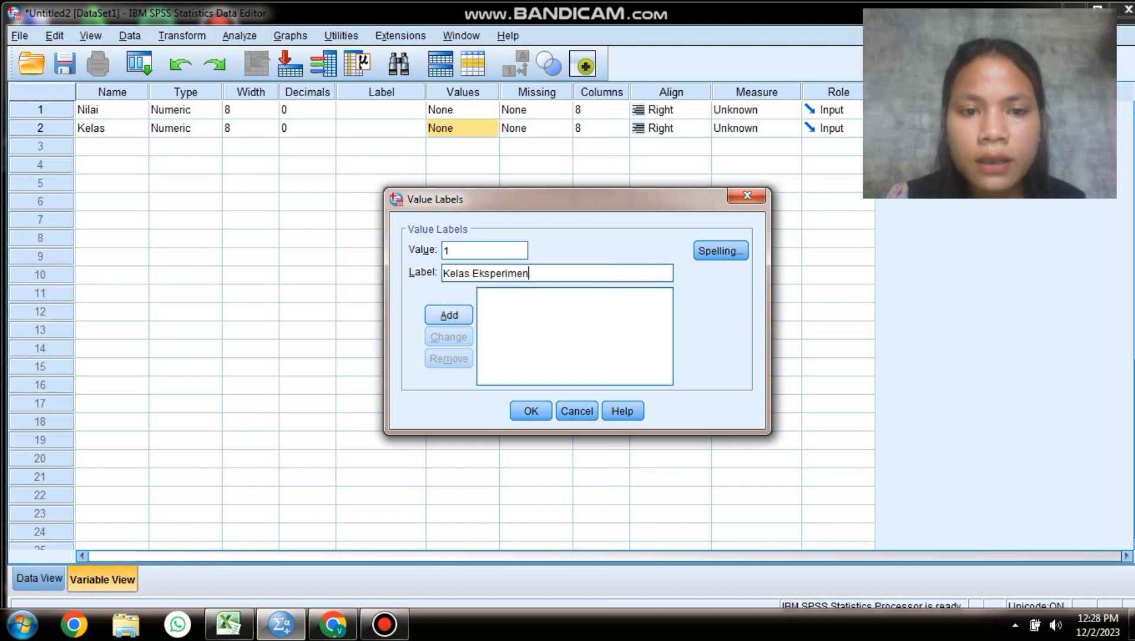
pyautogui.hotkey('alt', 'a')
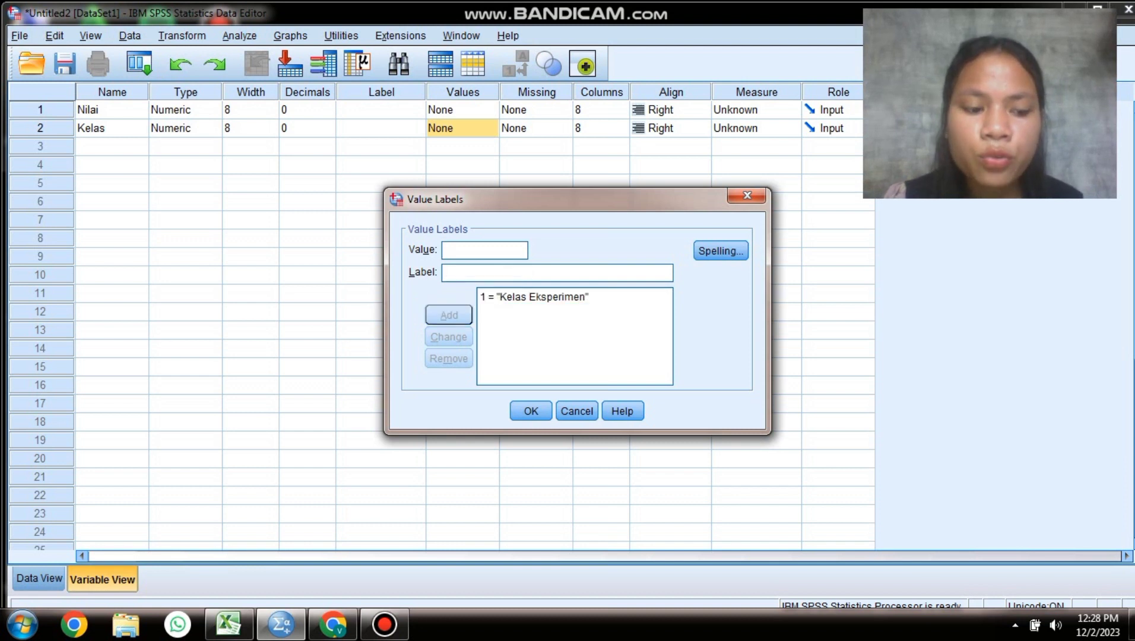
# Step: Add the label "Kelas Kontrol" for value 2 of the Kelas variable and apply the value labels
pyautogui.write('2')
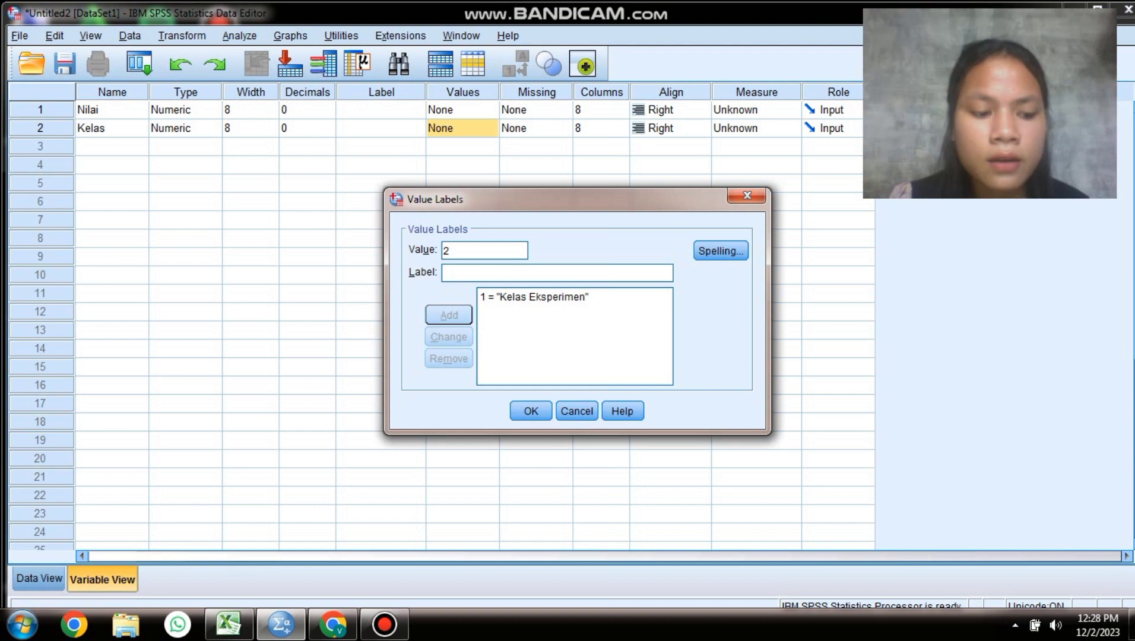
pyautogui.write('Kela')
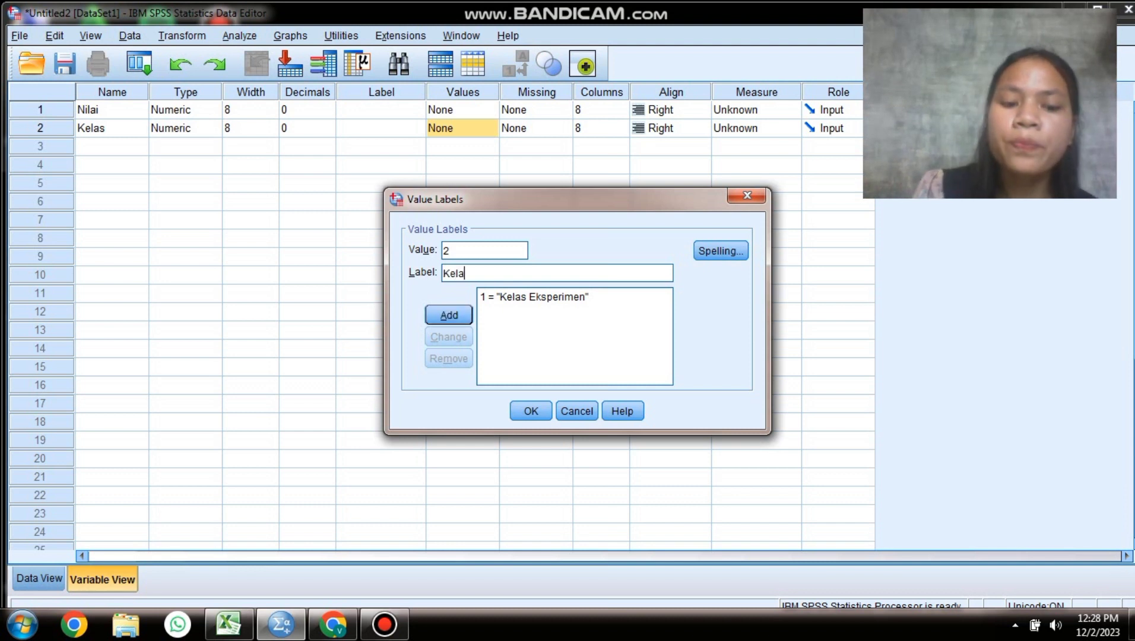
pyautogui.write('s Ko')
pyautogui.press('BackSpace')
pyautogui.press('BackSpace')
pyautogui.write('Kontrol')
pyautogui.click(449, 315)
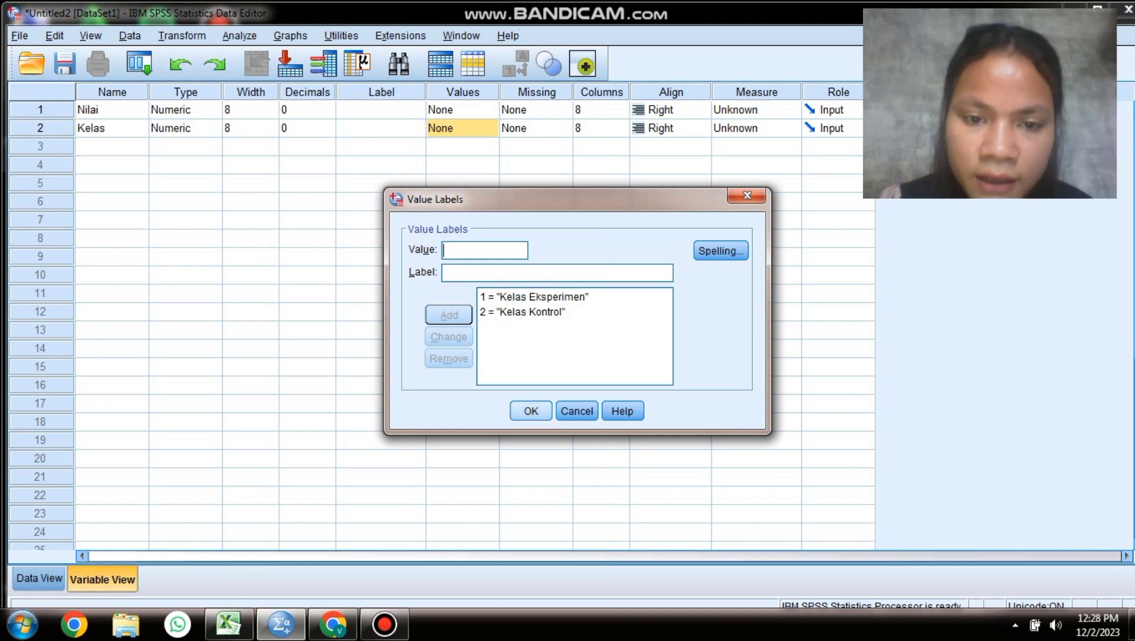
pyautogui.press('Return')
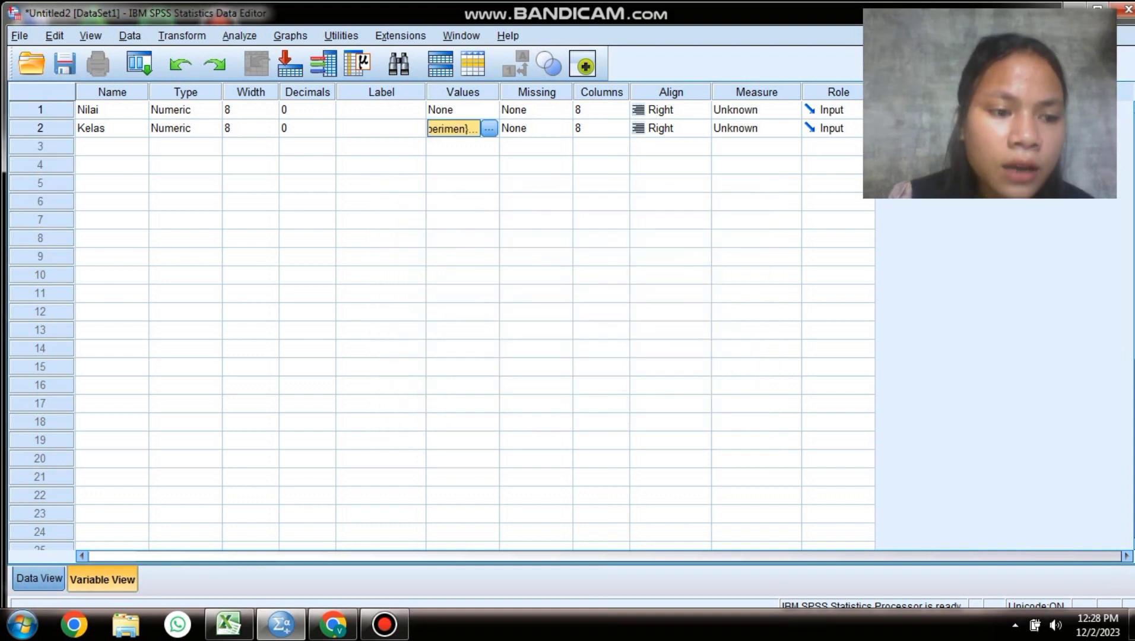
# Step: Show the empty data grid, switch to Excel and copy the experimental class posttest scores in A2:A23
pyautogui.click(39, 579)
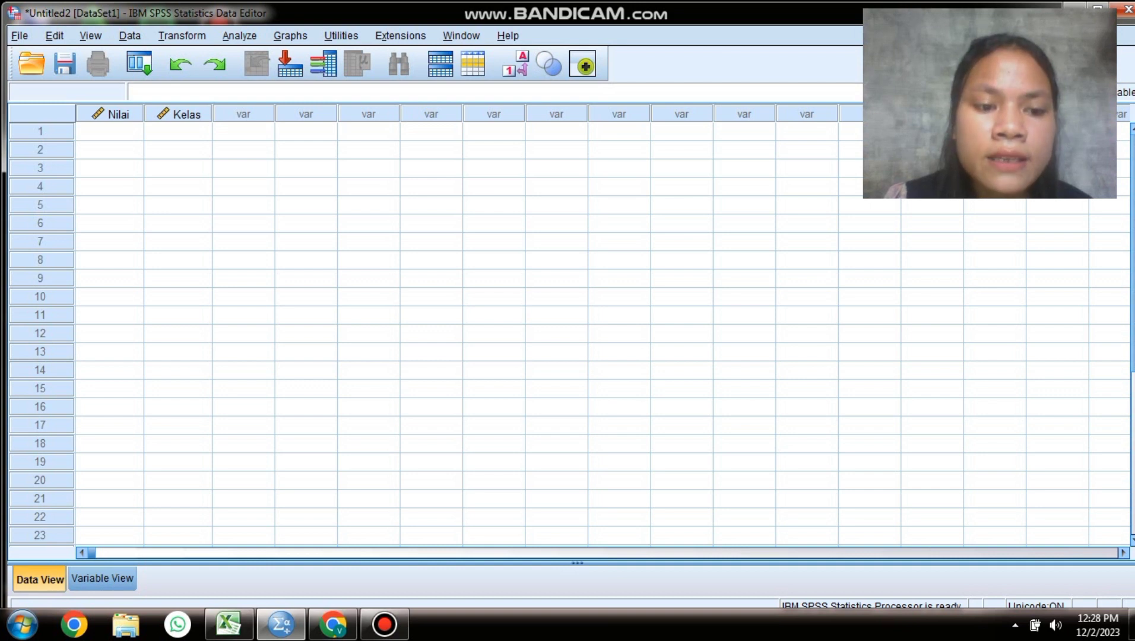
pyautogui.click(229, 624)
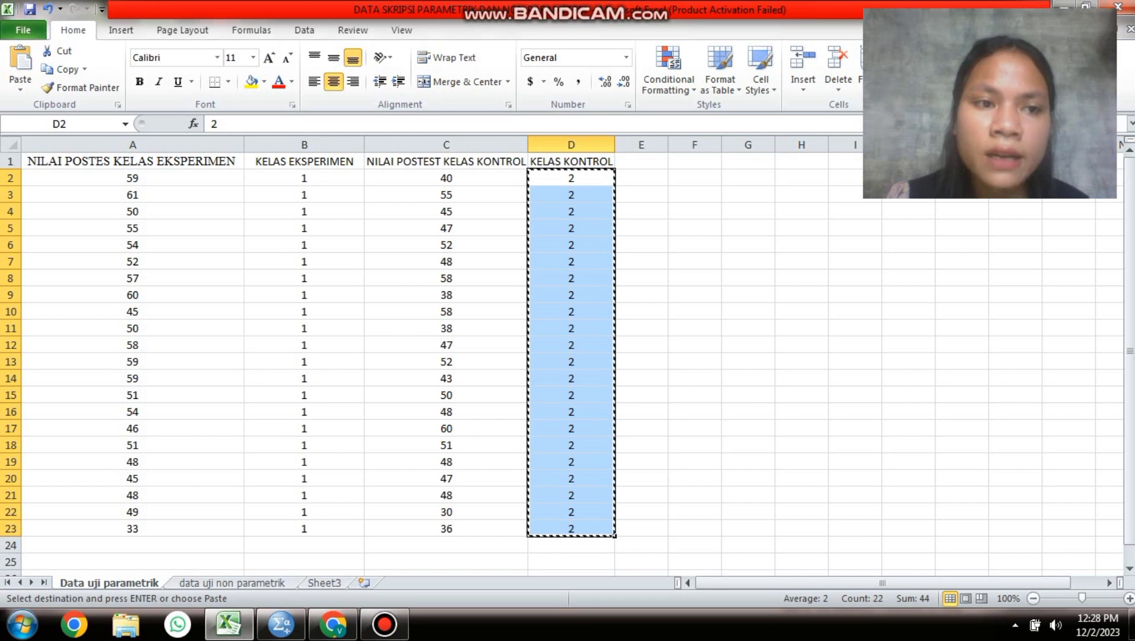
pyautogui.click(132, 178)
pyautogui.press('F2')
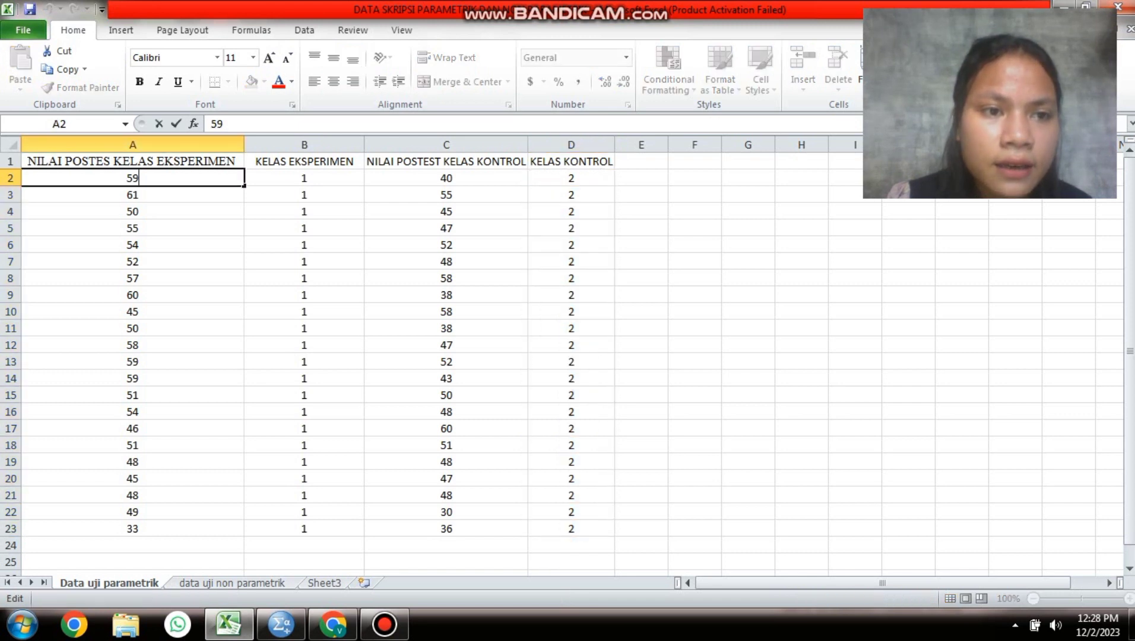
pyautogui.click(132, 211)
pyautogui.moveTo(132, 177); pyautogui.dragTo(132, 528)
pyautogui.hotkey('ctrl', 'c')
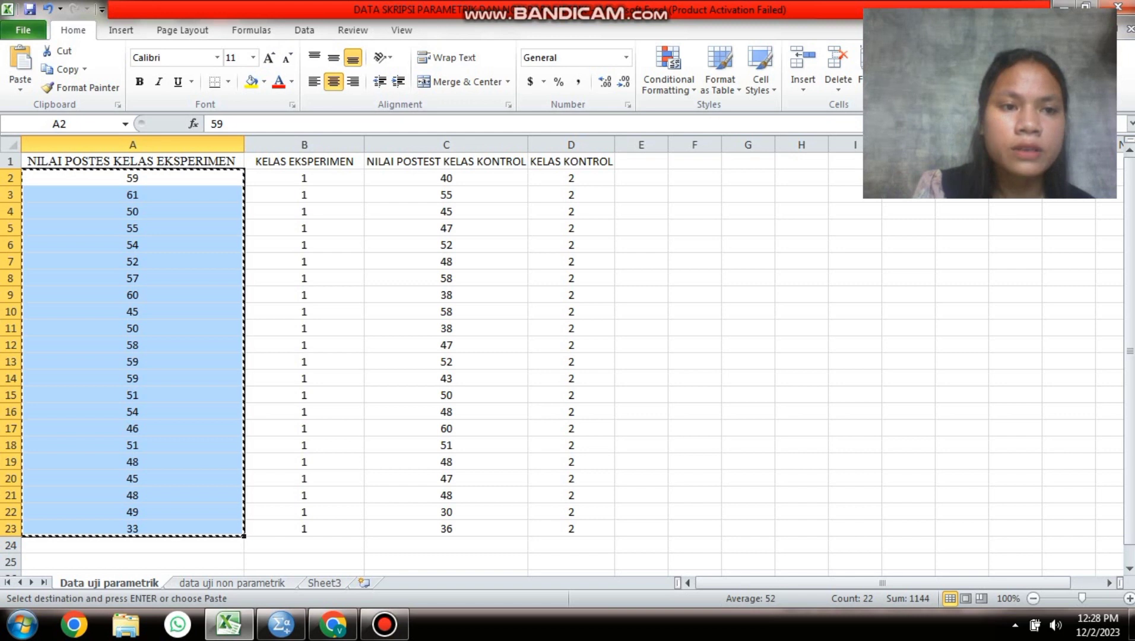
# Step: Switch to SPSS and paste the copied scores into the Nilai column starting at row 1
pyautogui.click(282, 624)
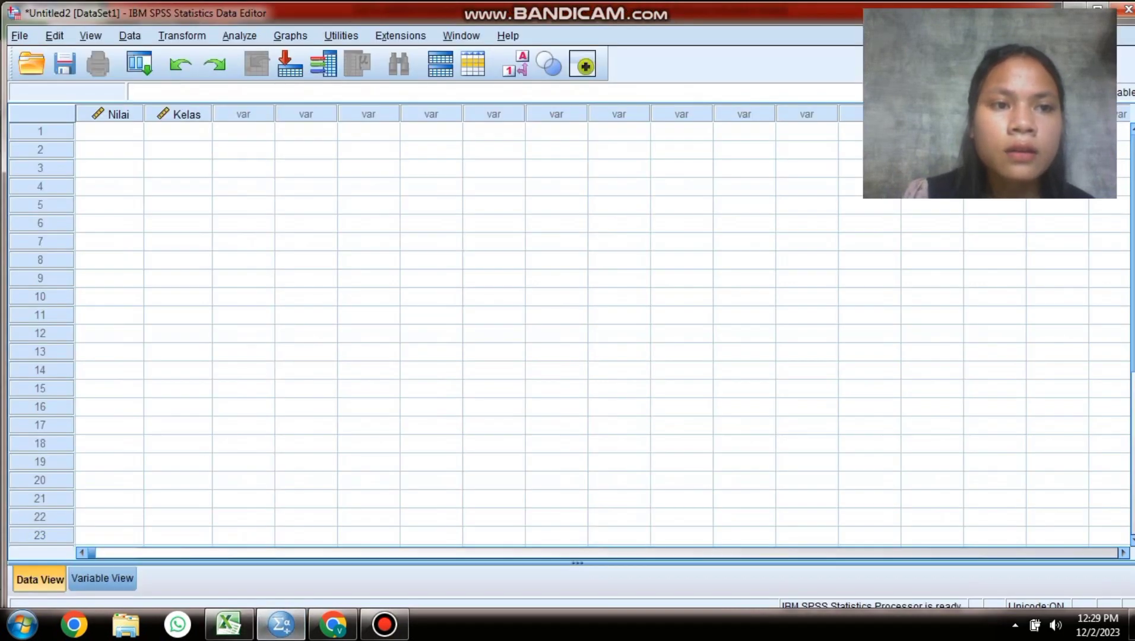
pyautogui.click(109, 132)
pyautogui.rightClick(110, 127)
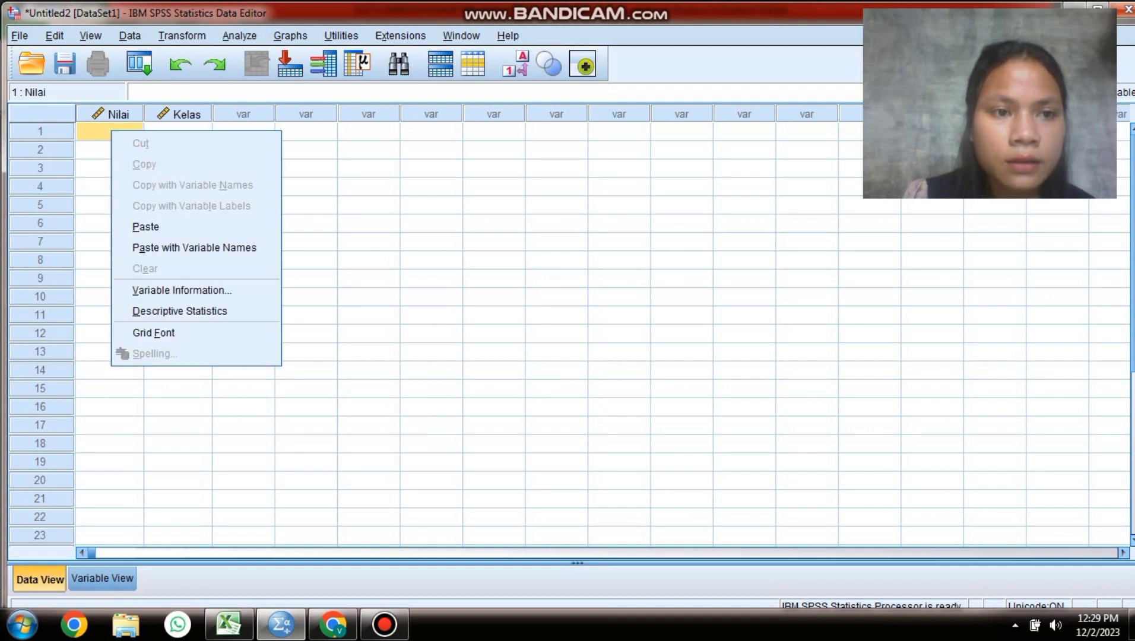
pyautogui.click(143, 225)
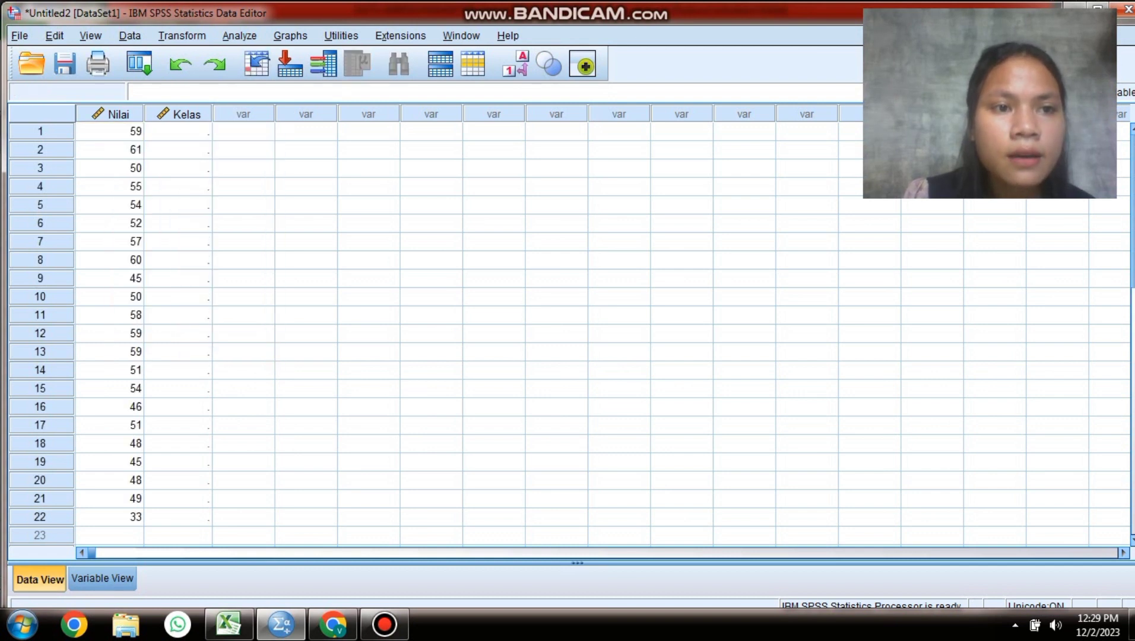
# Step: Switch back to Excel and copy the control class posttest scores in C2:C23
pyautogui.click(228, 623)
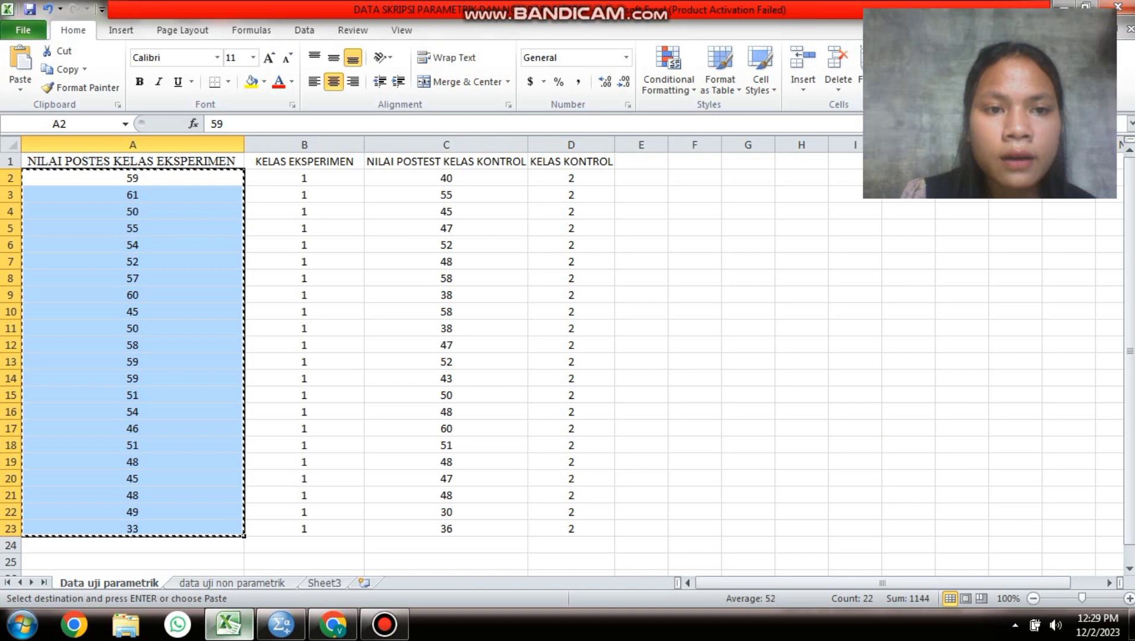
pyautogui.click(446, 177)
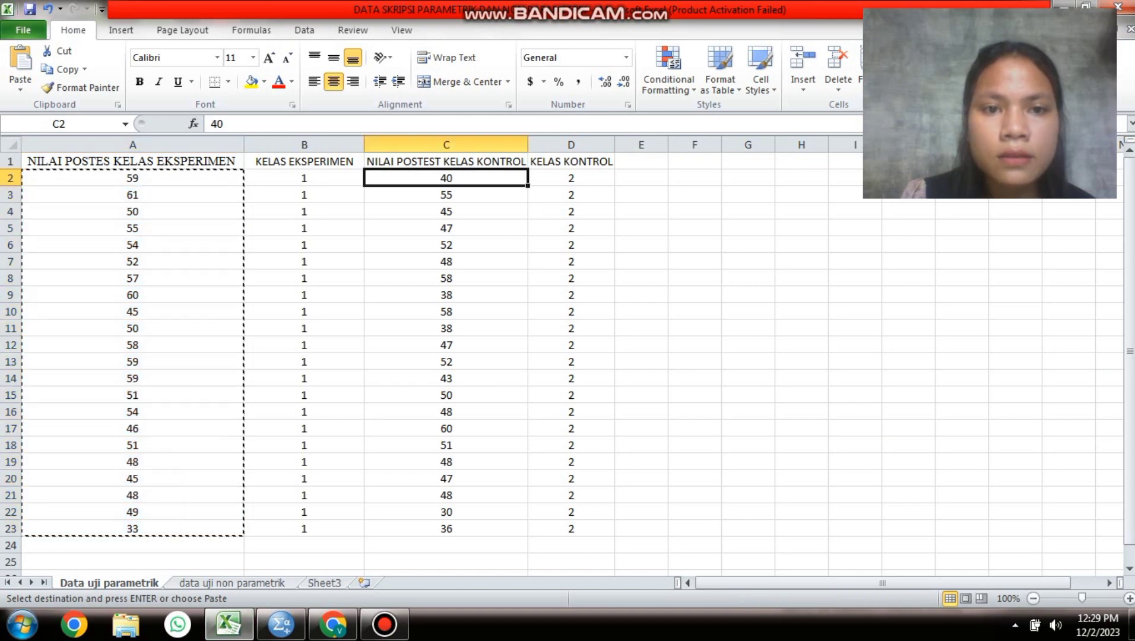
pyautogui.click(446, 245)
pyautogui.doubleClick(641, 194)
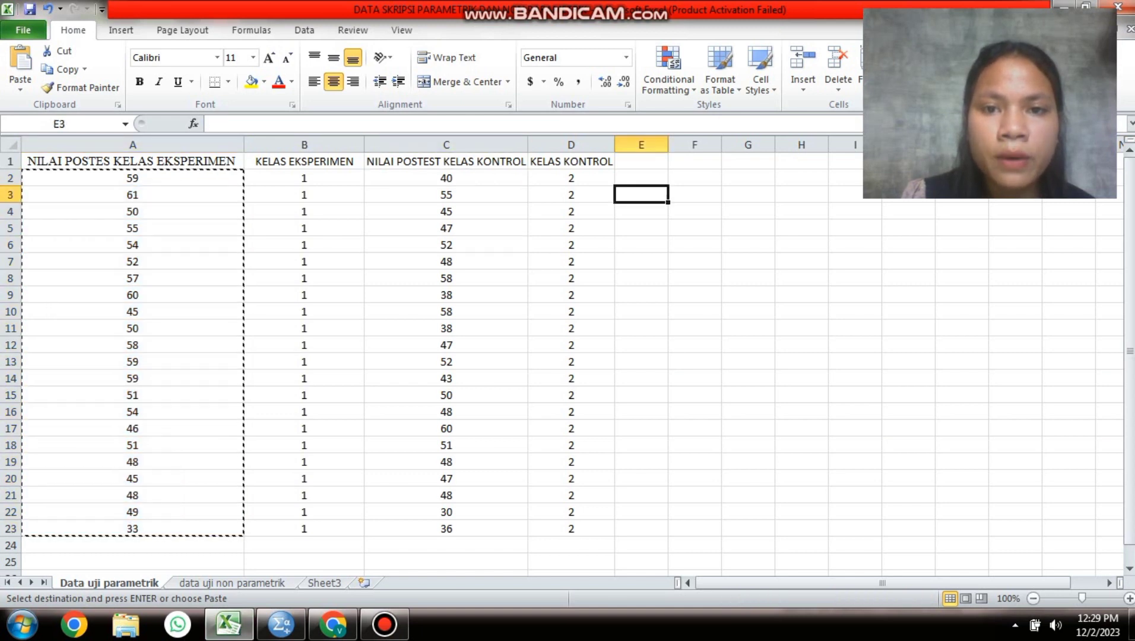
pyautogui.moveTo(446, 178); pyautogui.dragTo(445, 528)
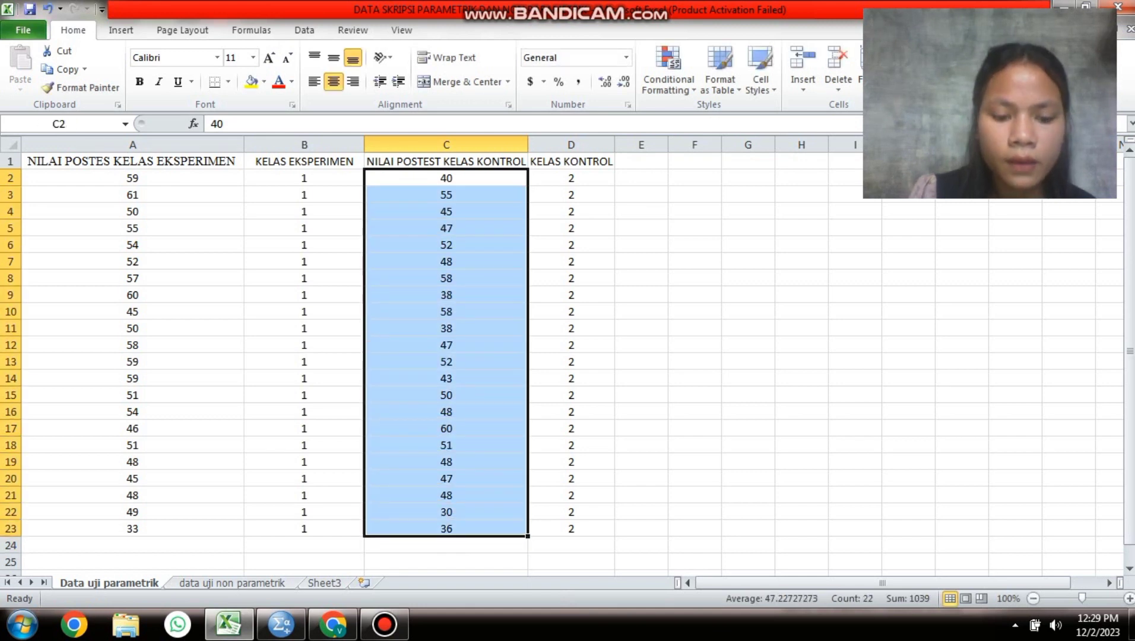
pyautogui.hotkey('ctrl', 'c')
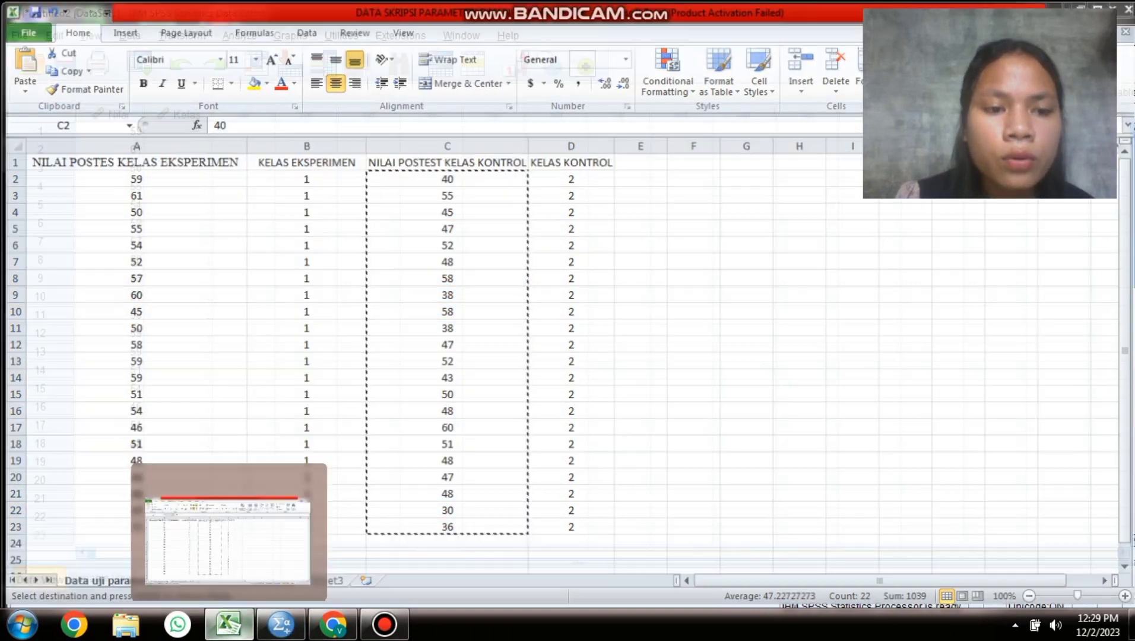
# Step: Switch to SPSS and paste the copied control class scores into the Nilai column starting at row 23
pyautogui.click(282, 624)
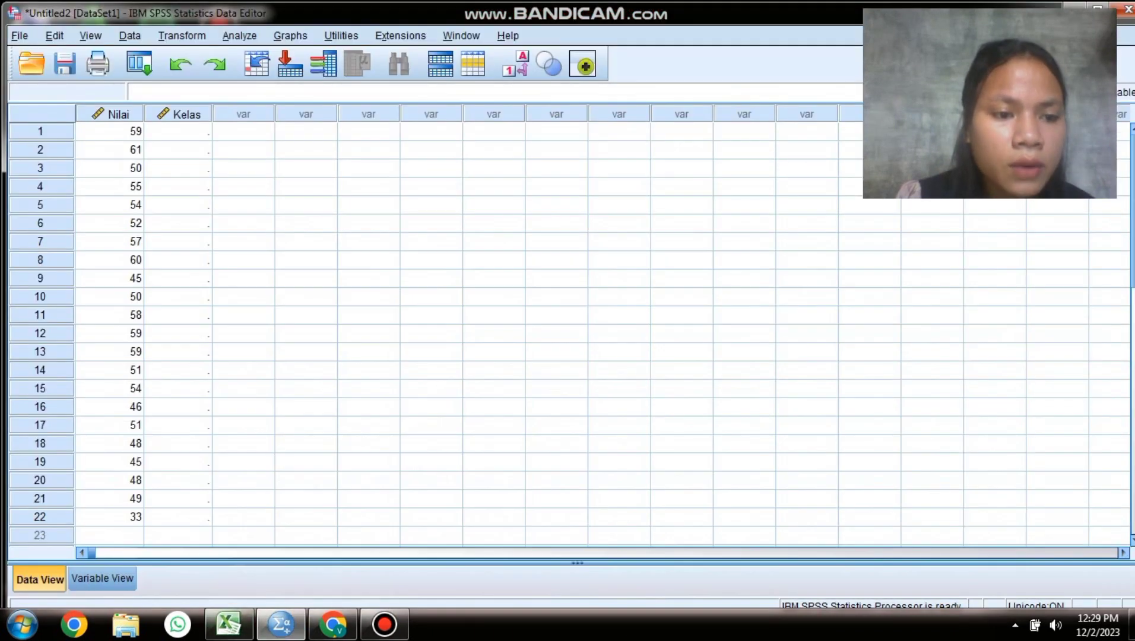
pyautogui.click(136, 535)
pyautogui.rightClick(136, 536)
pyautogui.click(171, 501)
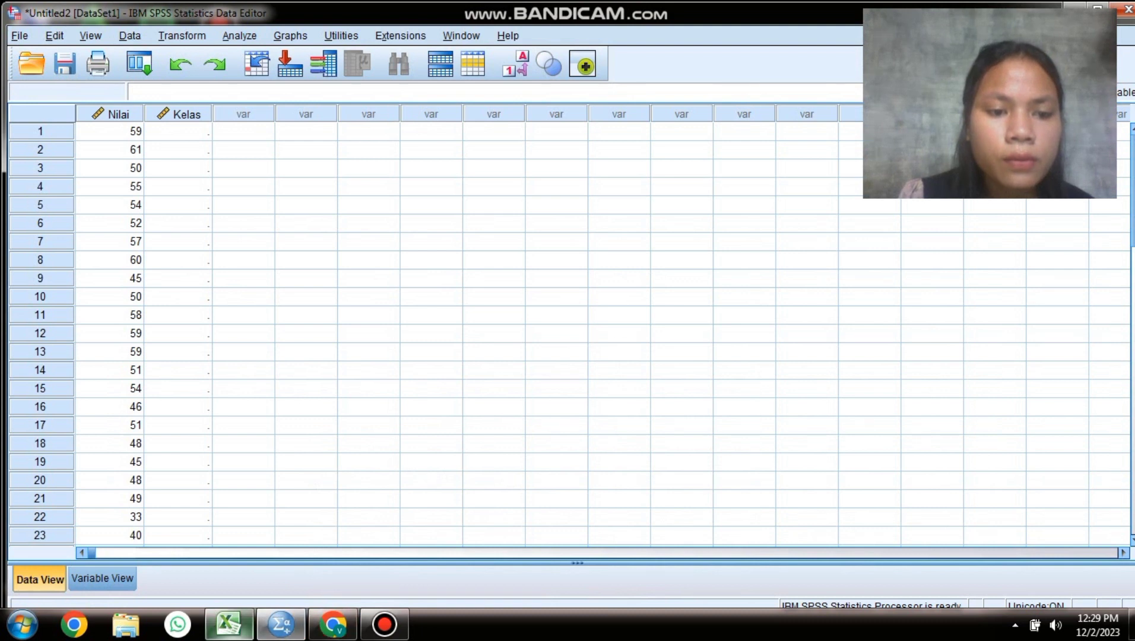
# Step: Switch to Excel and copy the experimental class codes in B2:B23
pyautogui.click(228, 624)
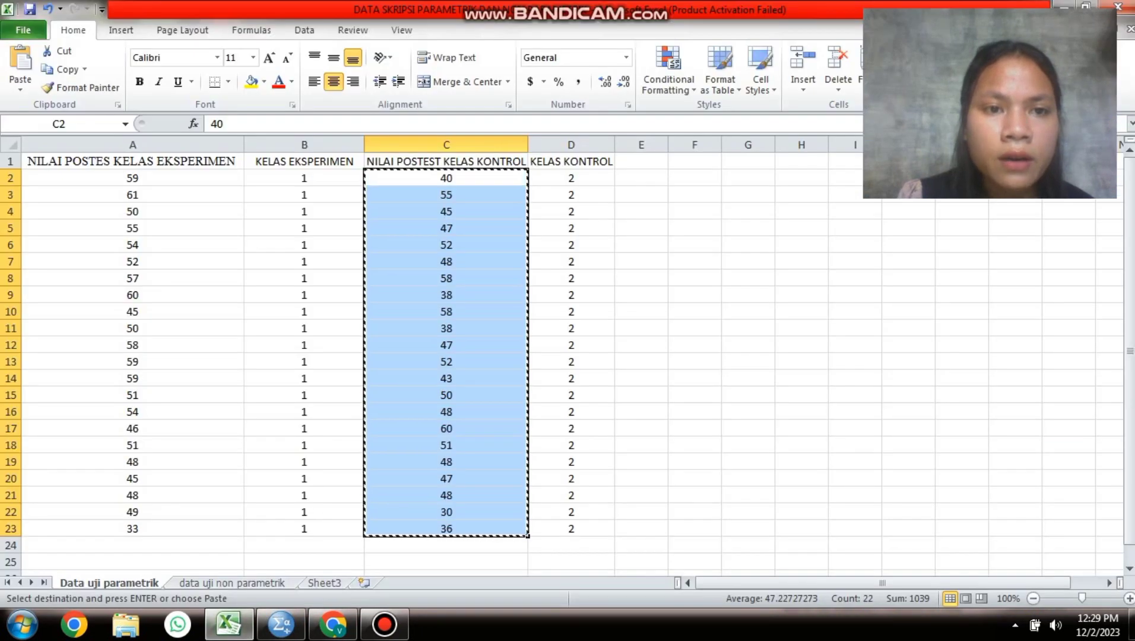
pyautogui.click(304, 244)
pyautogui.doubleClick(302, 177)
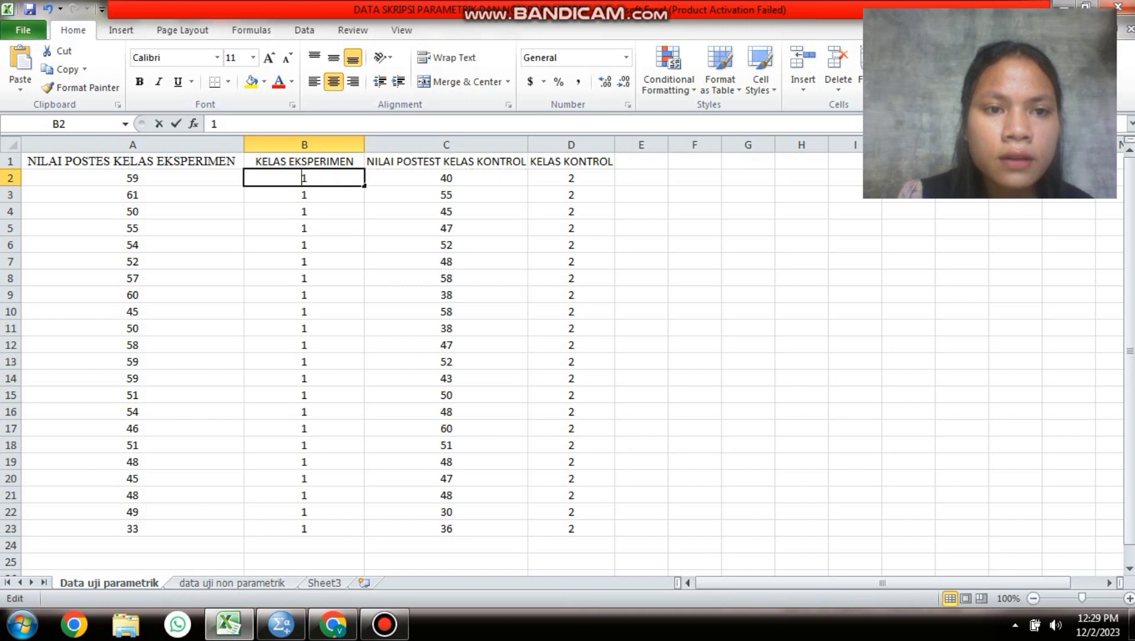
pyautogui.click(304, 211)
pyautogui.moveTo(304, 177); pyautogui.dragTo(304, 545)
pyautogui.click(447, 462)
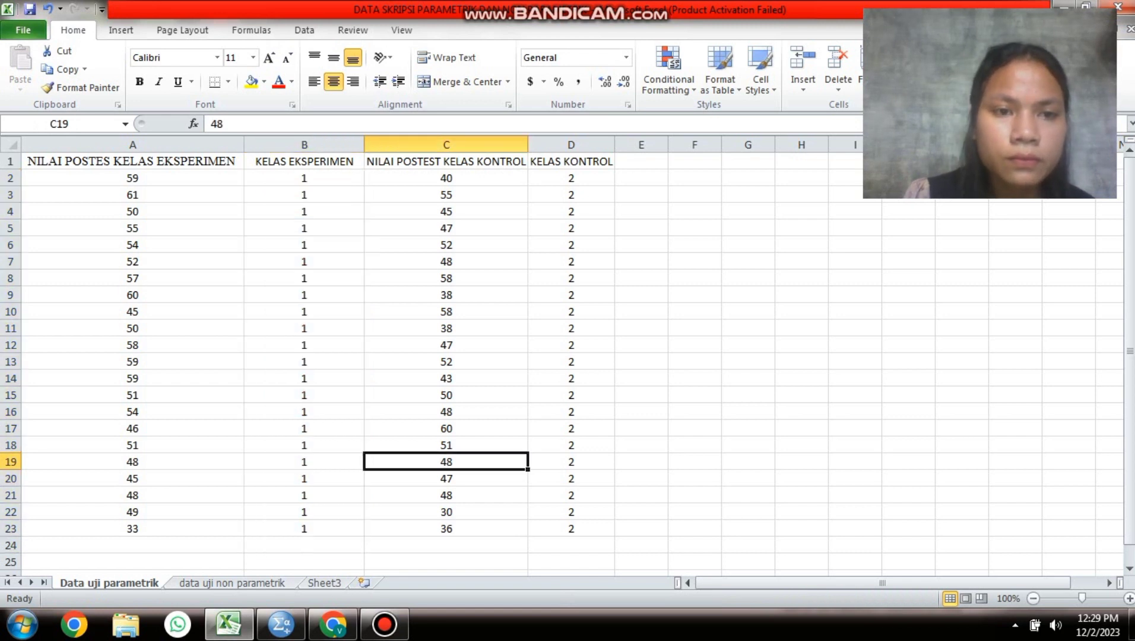
pyautogui.moveTo(304, 178); pyautogui.dragTo(304, 528)
pyautogui.hotkey('ctrl', 'c')
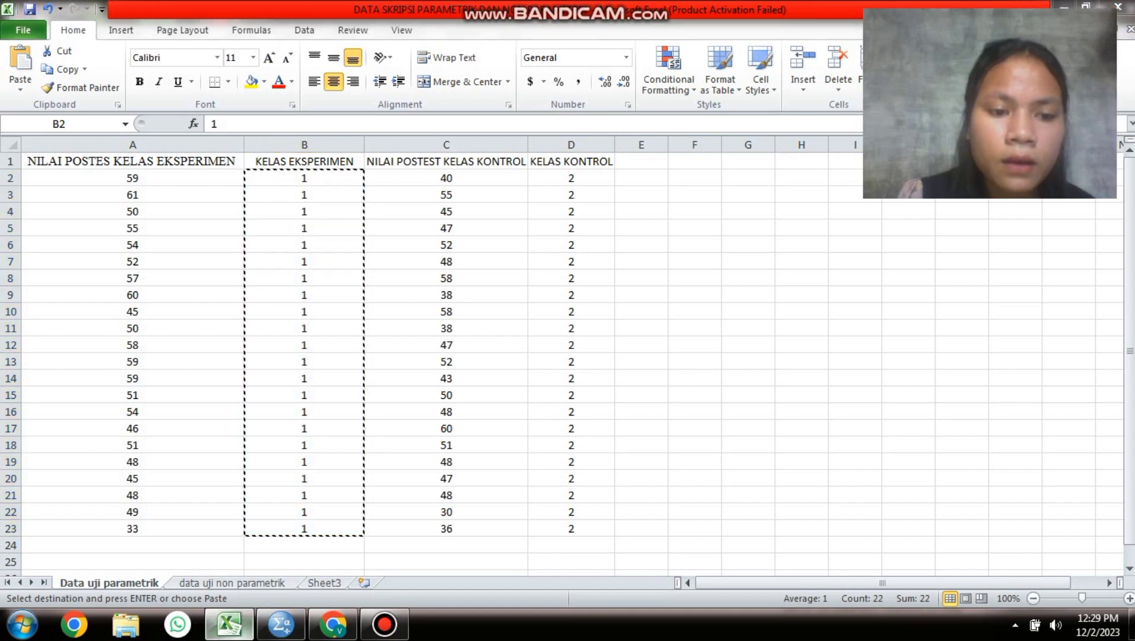
# Step: Switch to SPSS and paste the experimental class codes into the Kelas column starting at row 1
pyautogui.hotkey('alt', 'Tab')
pyautogui.click(178, 131)
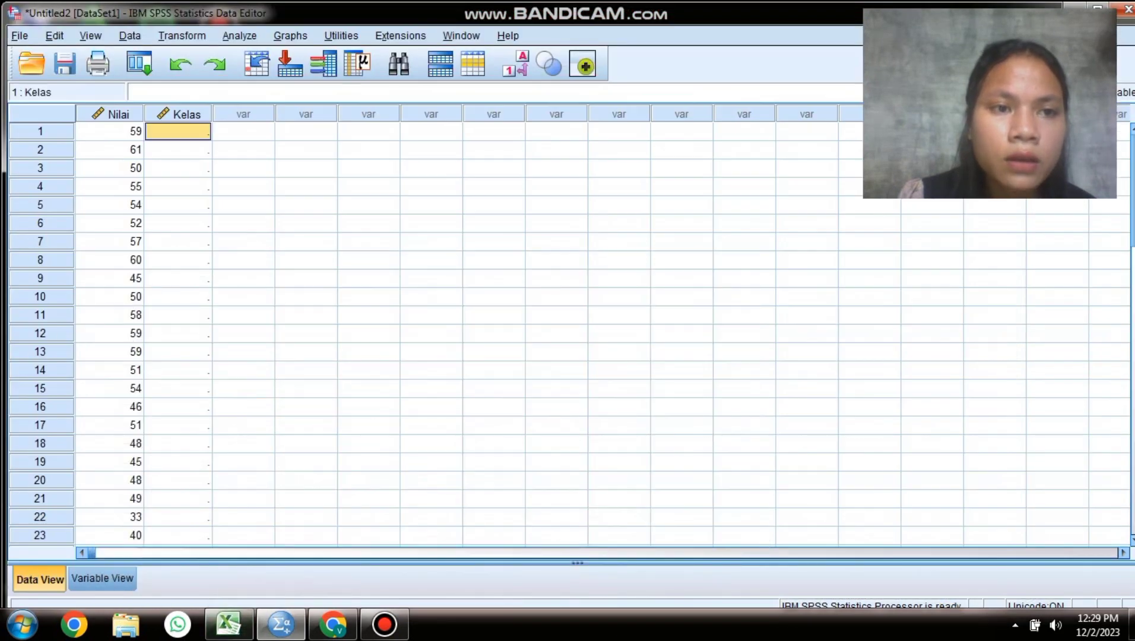
pyautogui.rightClick(194, 127)
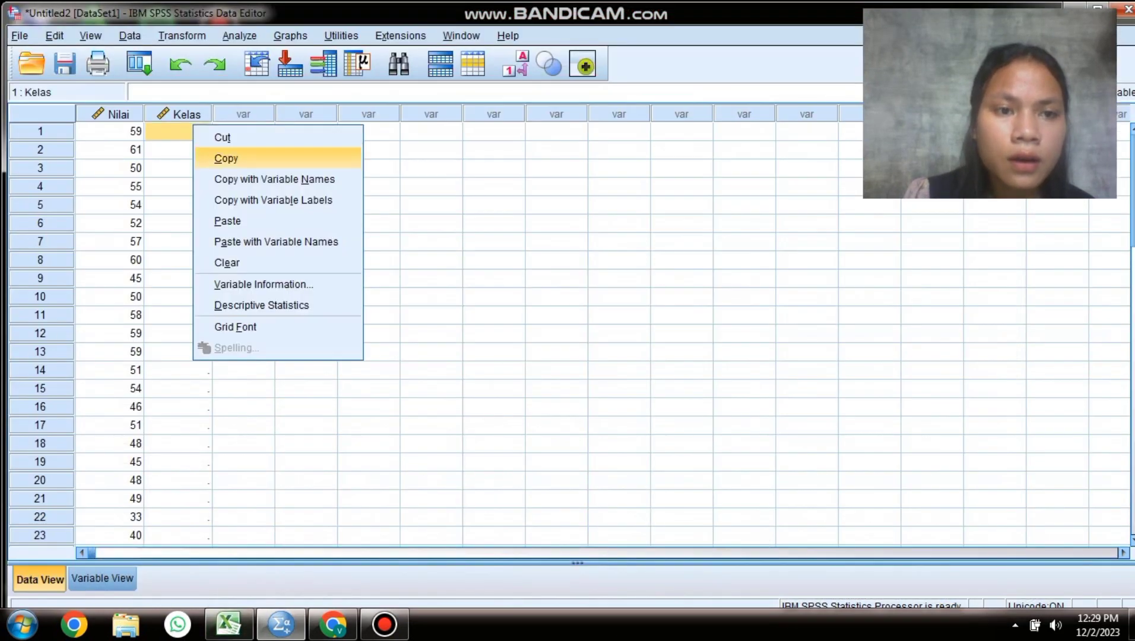
pyautogui.click(227, 221)
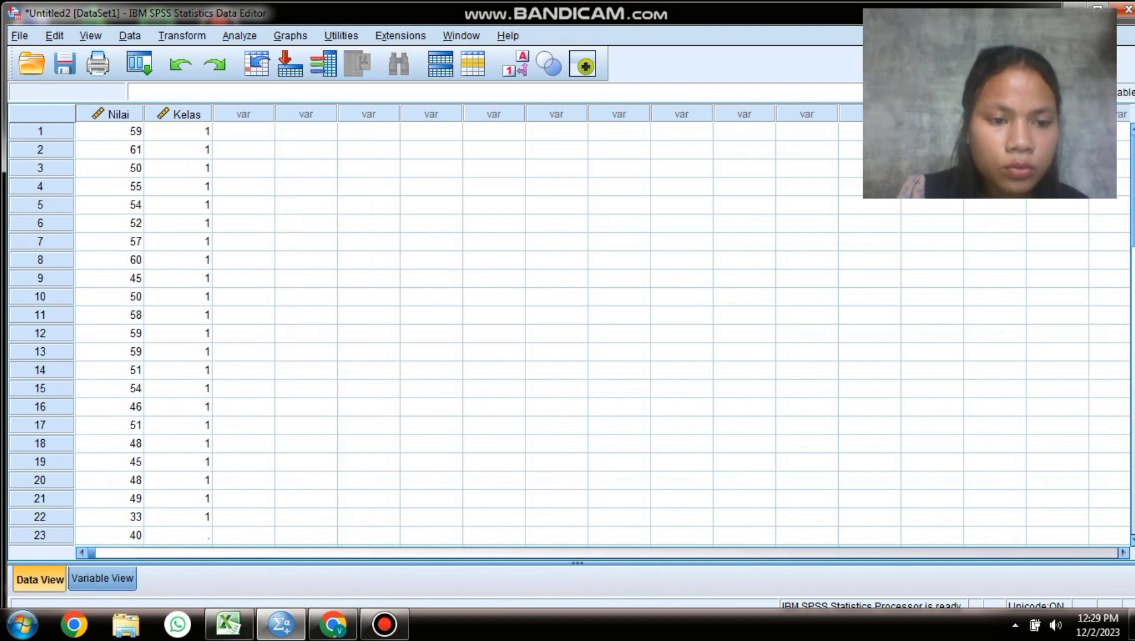
# Step: Switch back to Excel and copy the control class codes in D2:D23
pyautogui.hotkey('alt', 'Tab')
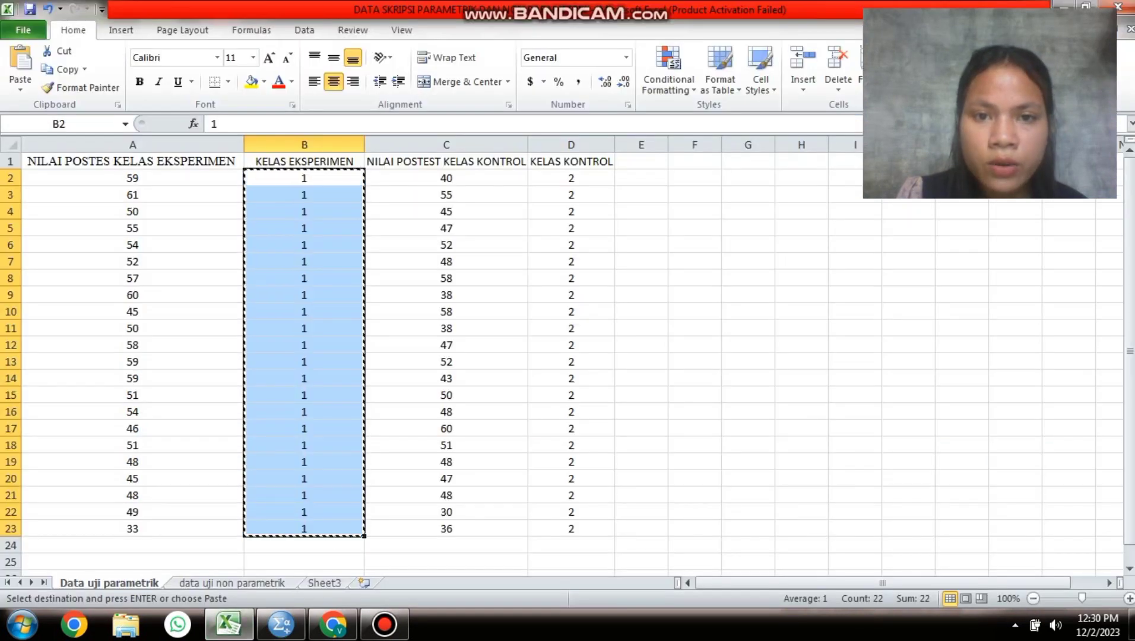
pyautogui.click(571, 178)
pyautogui.click(571, 212)
pyautogui.moveTo(571, 177); pyautogui.dragTo(571, 528)
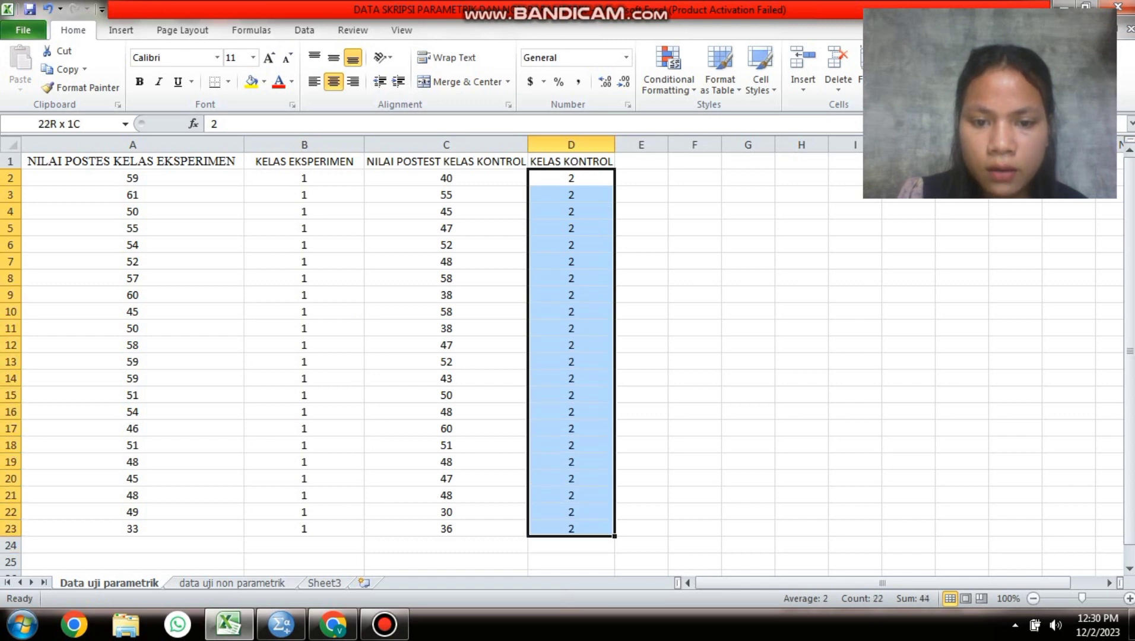
pyautogui.hotkey('ctrl', 'c')
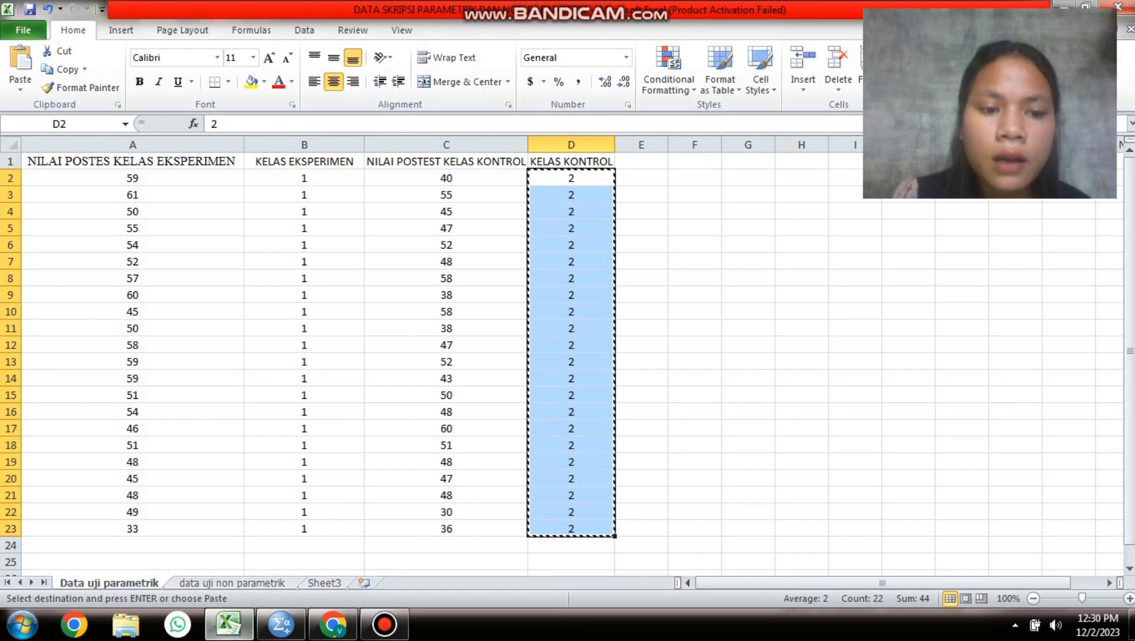
# Step: Switch to SPSS, paste the control class codes into the Kelas column from row 23 and check the filled rows
pyautogui.click(228, 624)
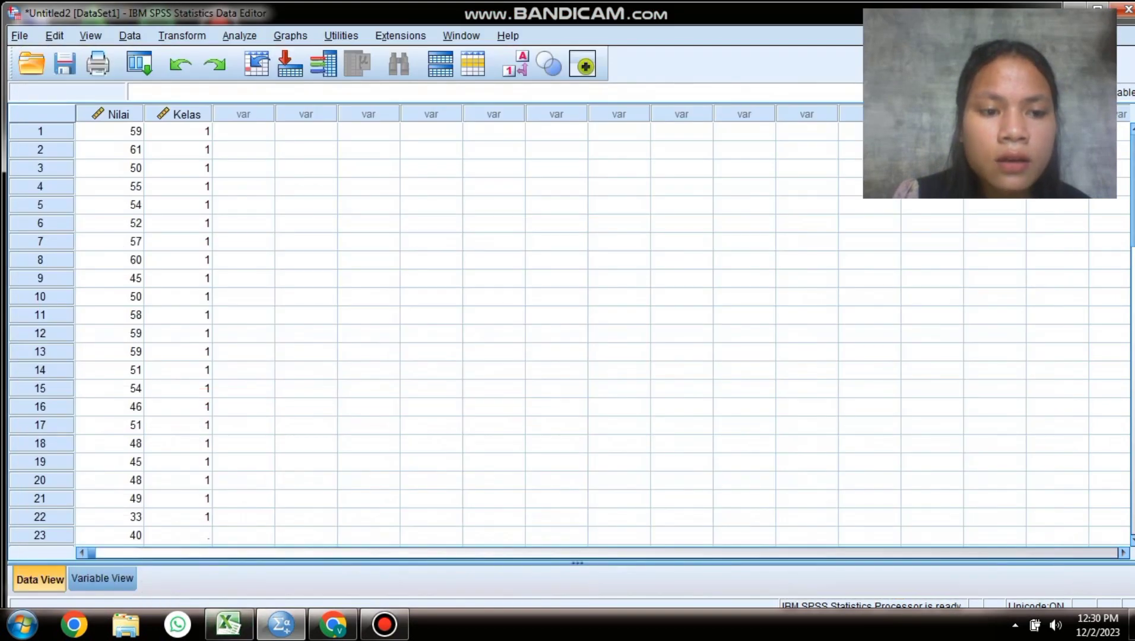
pyautogui.click(178, 535)
pyautogui.rightClick(203, 534)
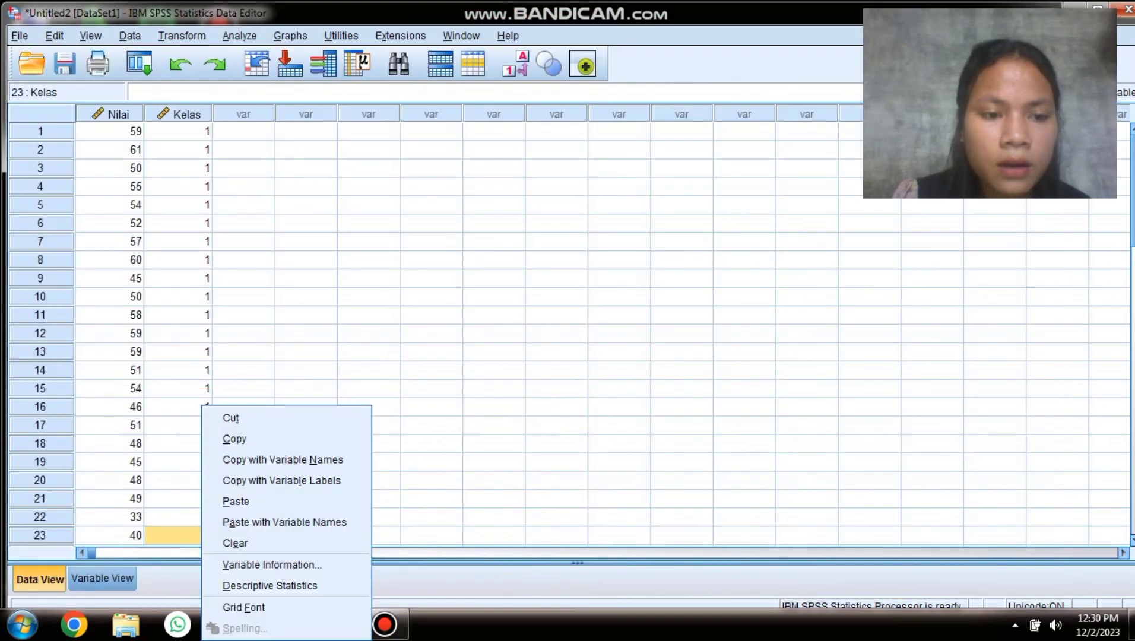
pyautogui.click(236, 501)
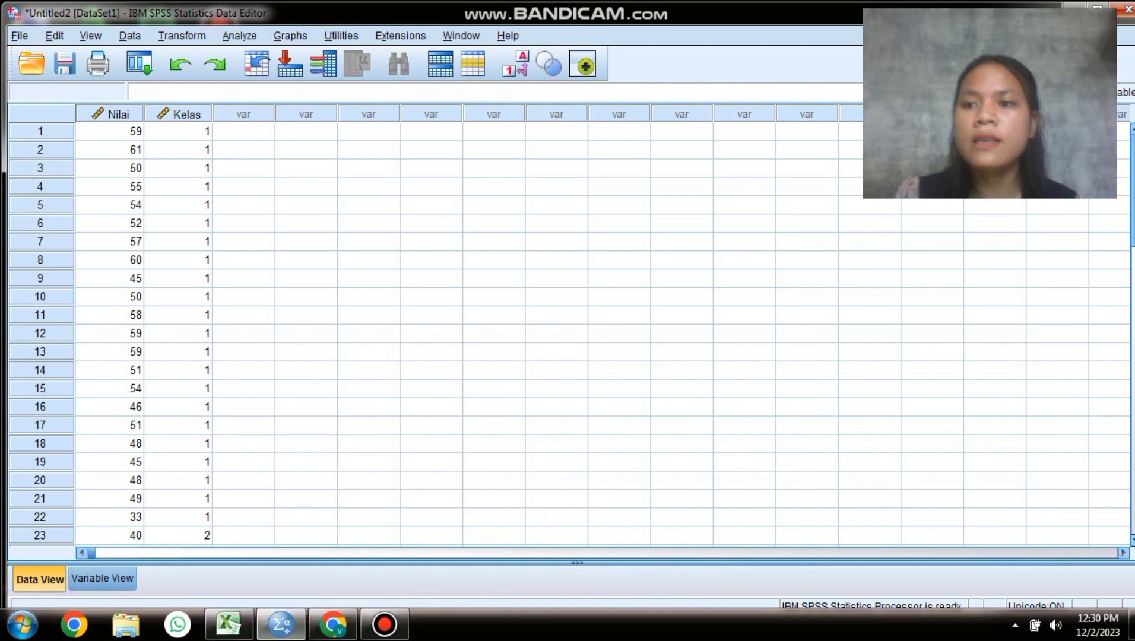
pyautogui.scroll(-8, 569, 335)
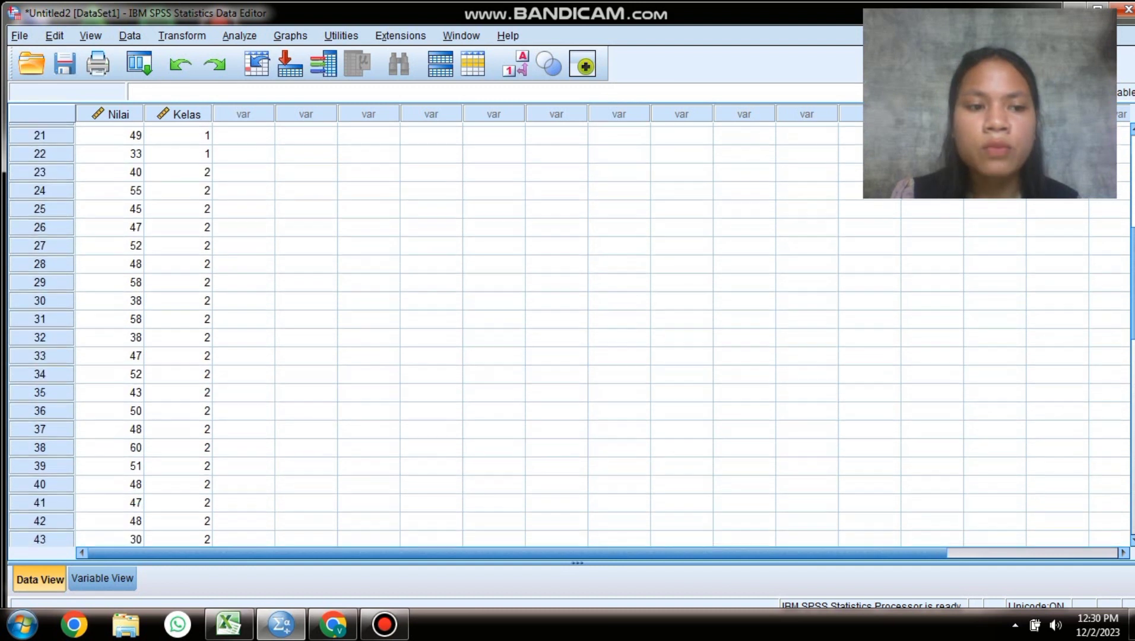
pyautogui.scroll(8, 569, 335)
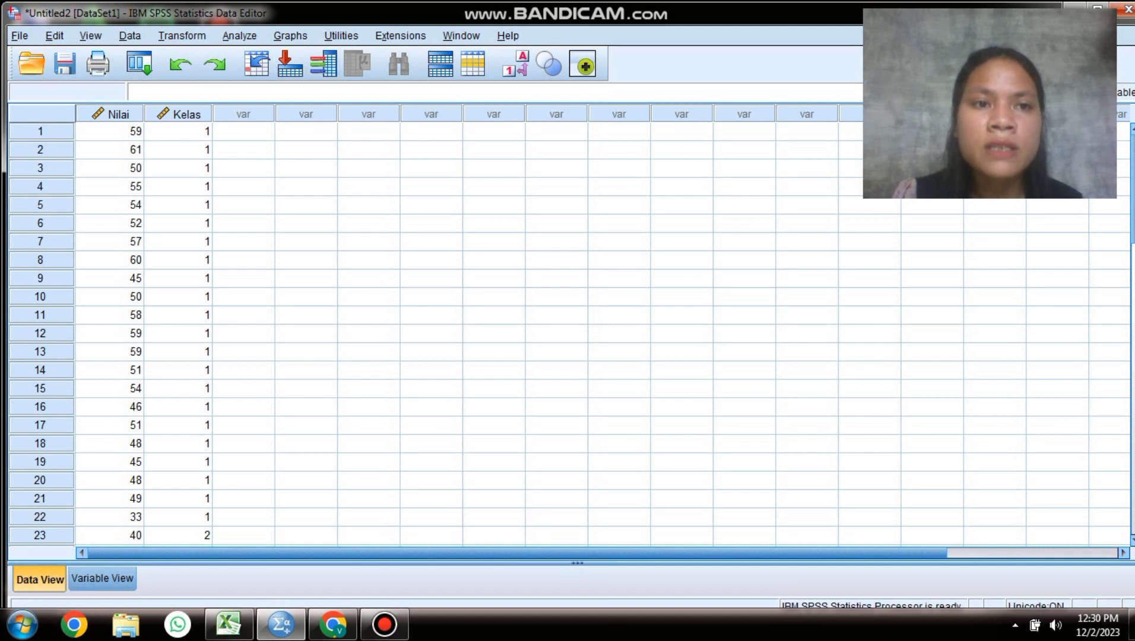
# Step: Set up an Explore analysis with Nilai as the dependent variable and Kelas as the factor
pyautogui.hotkey('alt', 'a')
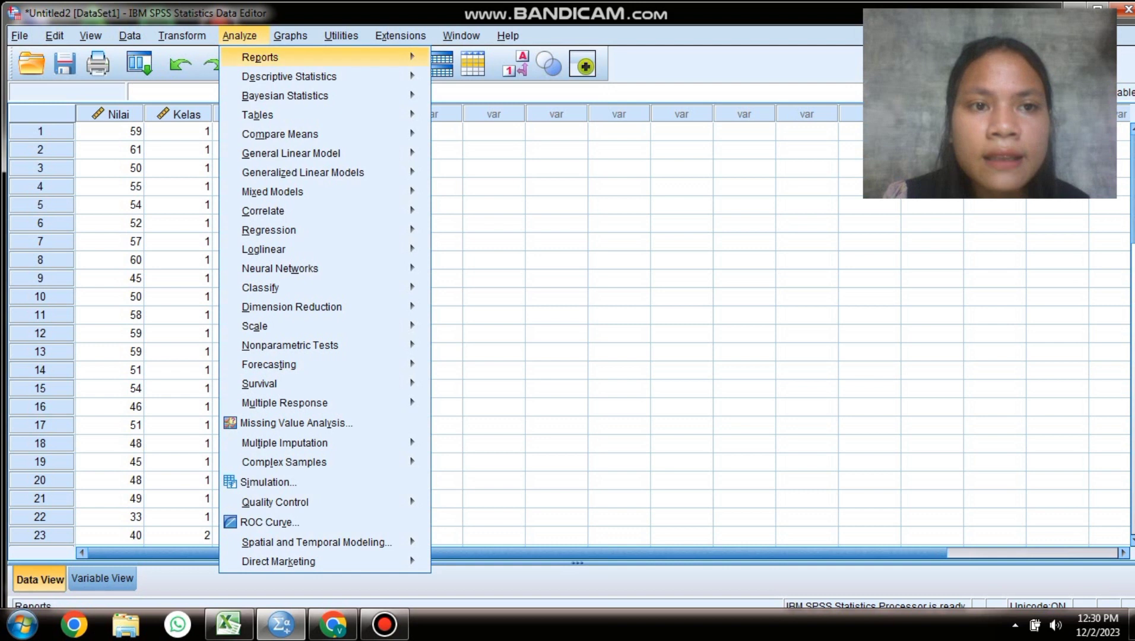
pyautogui.press('Down')
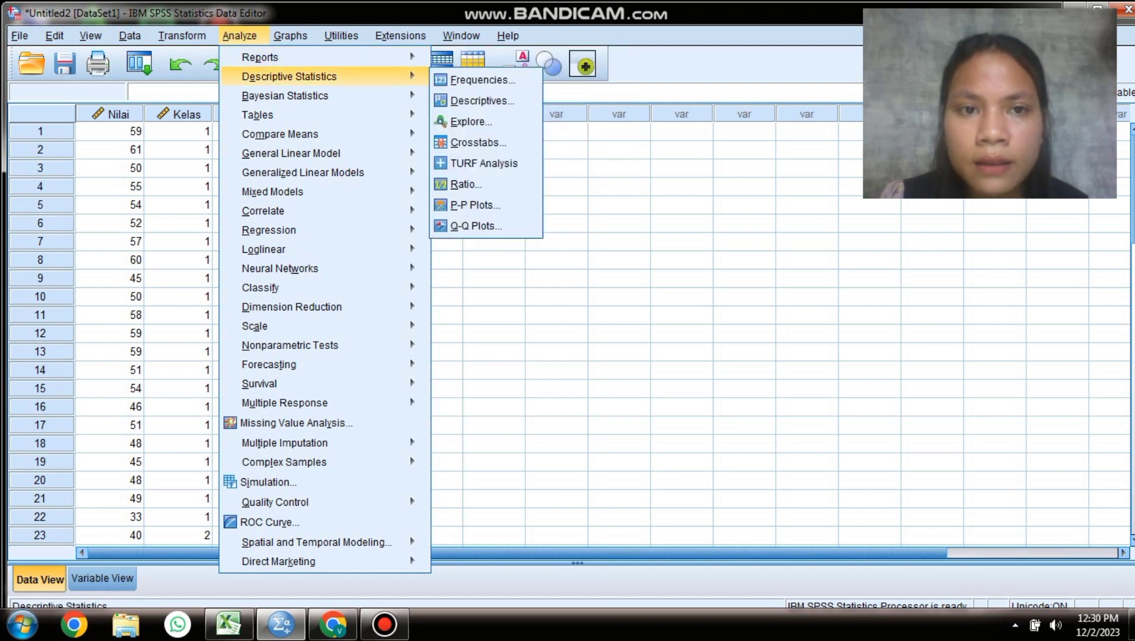
pyautogui.press('Right')
pyautogui.press('Down')
pyautogui.press('Down')
pyautogui.press('Return')
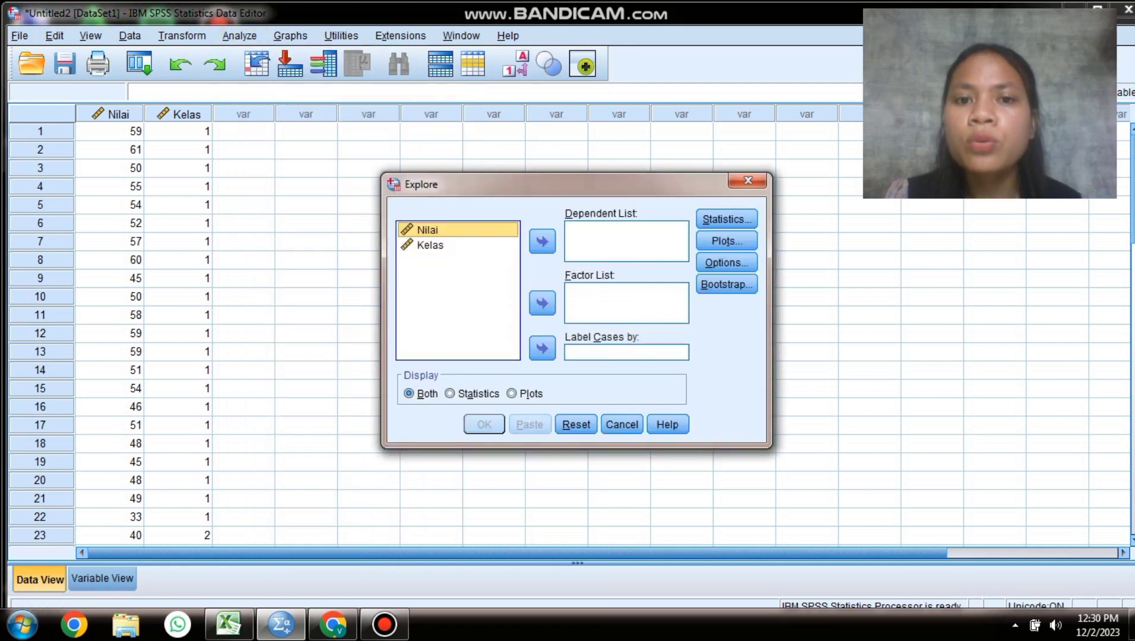
pyautogui.press('Return')
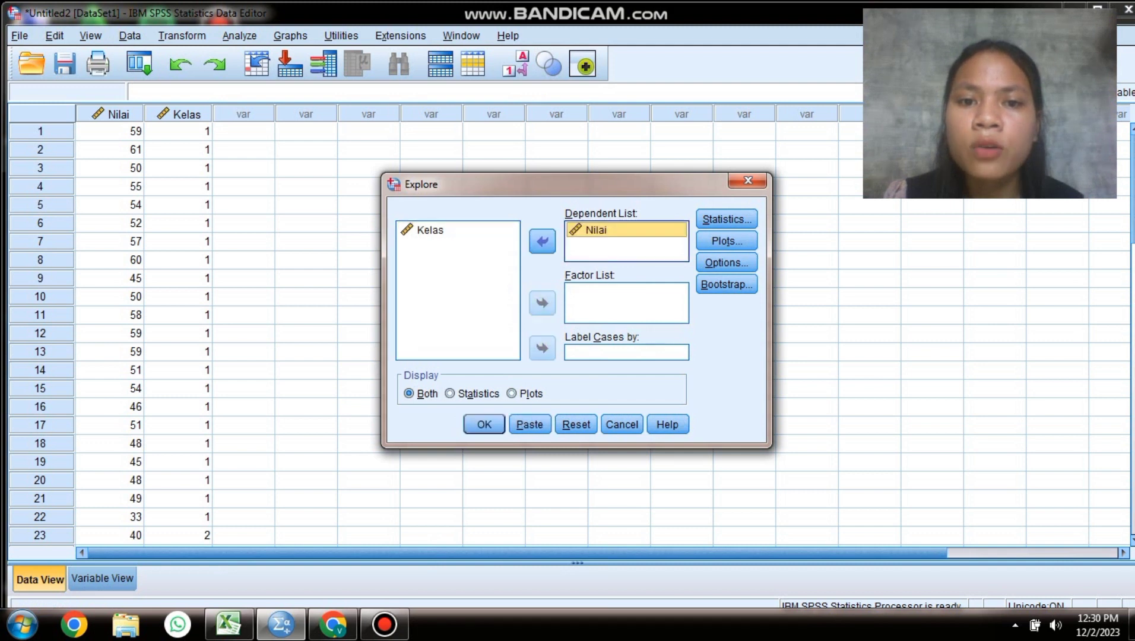
pyautogui.click(429, 230)
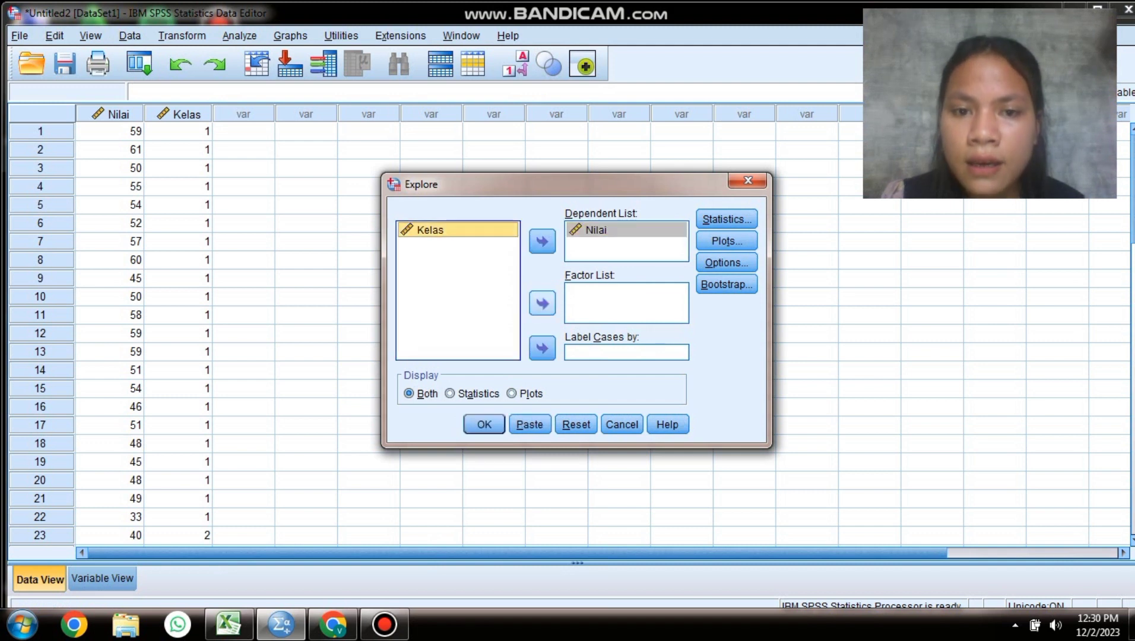
pyautogui.click(542, 303)
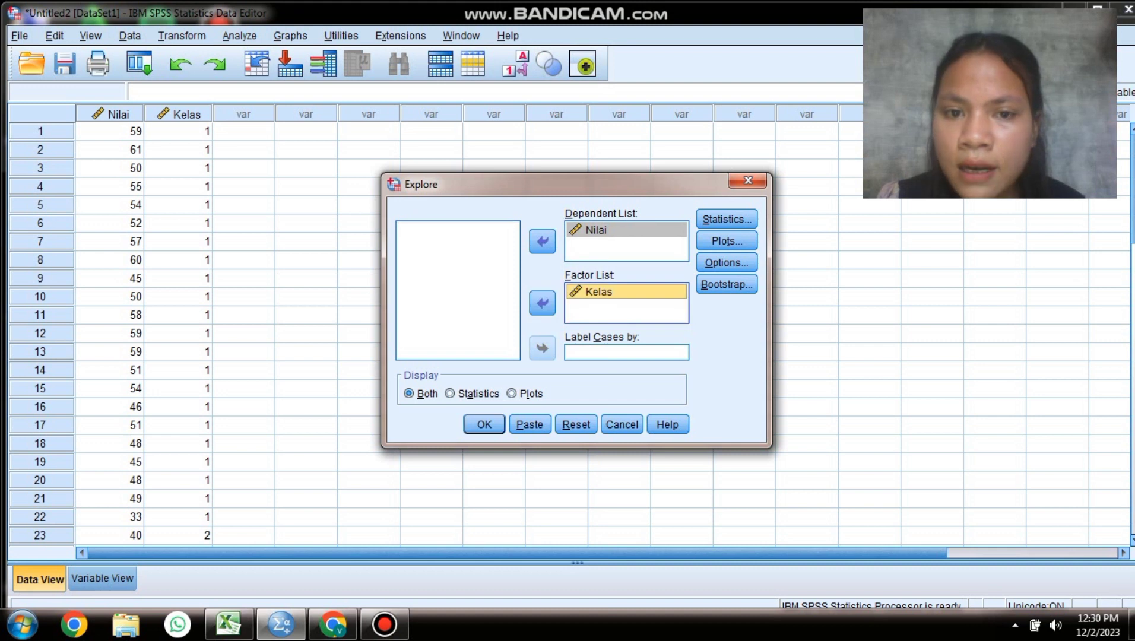
# Step: Set the Explore plots to include normality plots with tests and power estimation for the Levene test
pyautogui.click(726, 240)
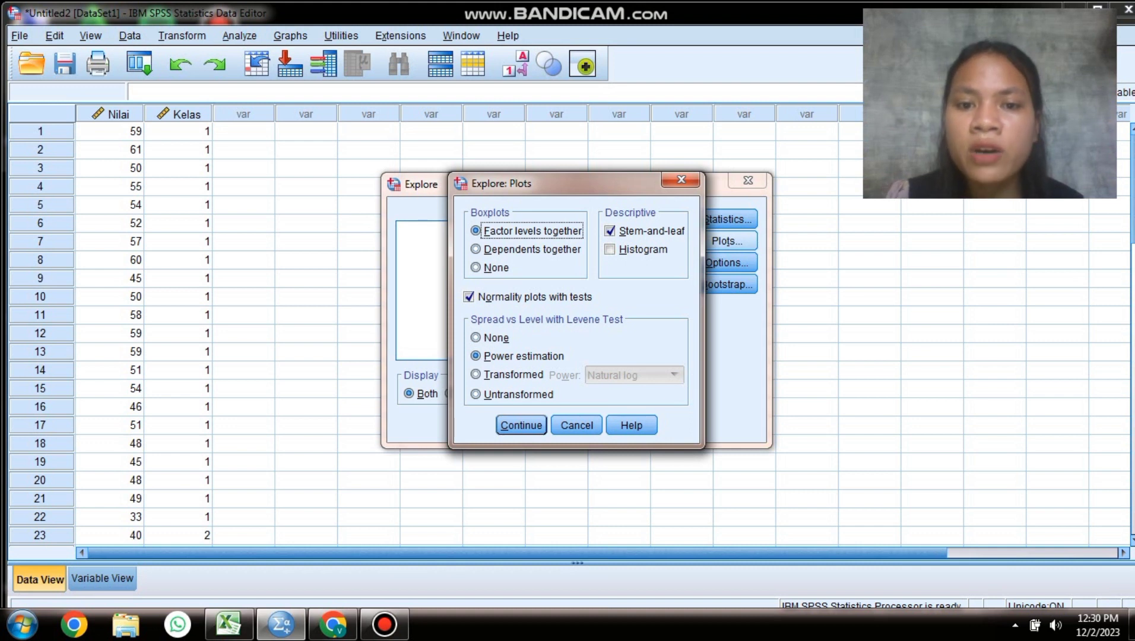
pyautogui.click(469, 297)
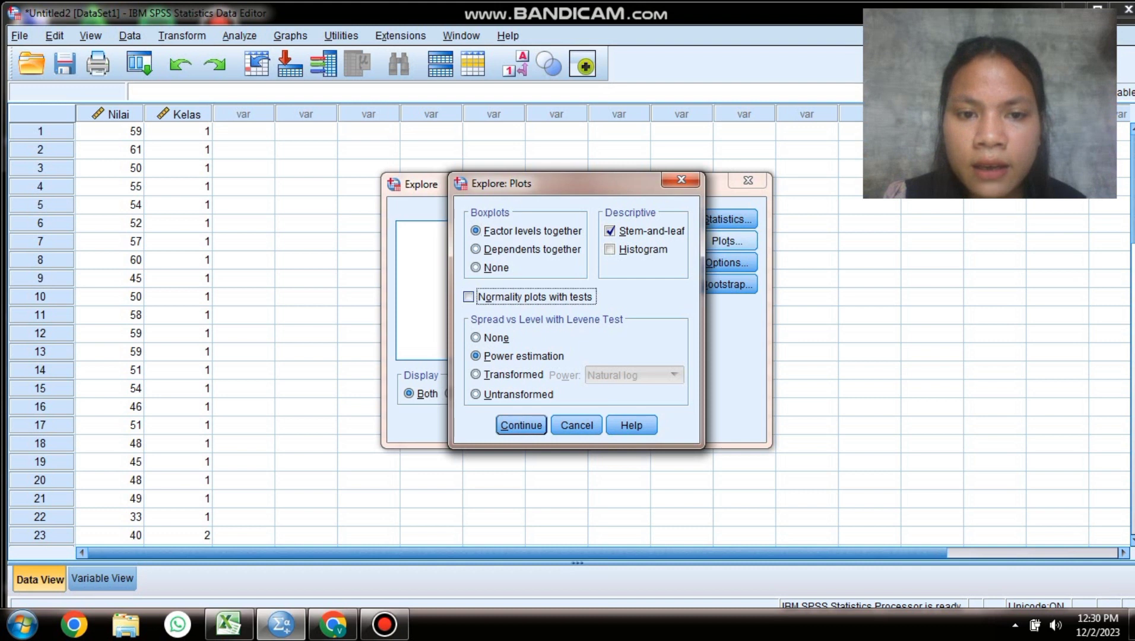
pyautogui.click(469, 297)
pyautogui.click(475, 356)
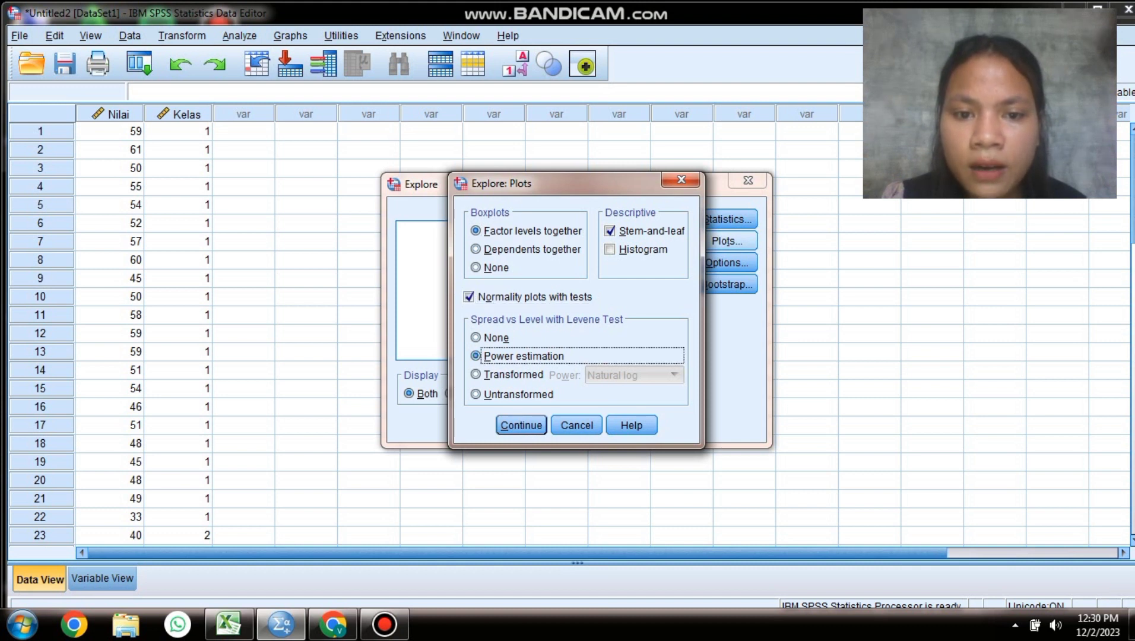
pyautogui.click(521, 425)
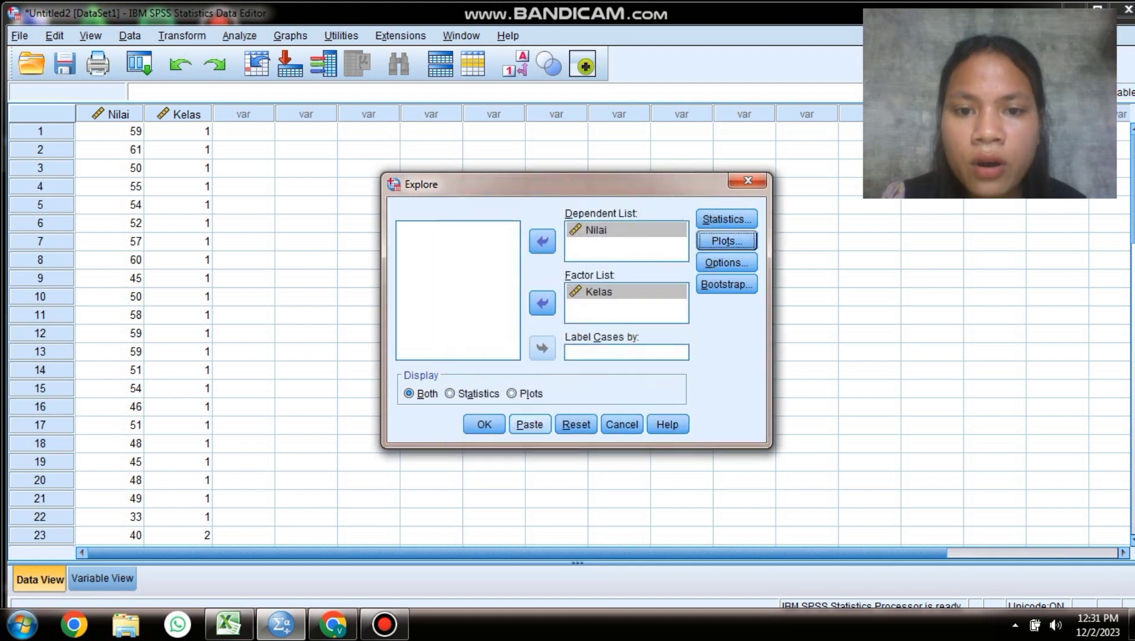
# Step: Run the Explore analysis and examine the Tests of Normality and Test of Homogeneity of Variance tables
pyautogui.click(484, 424)
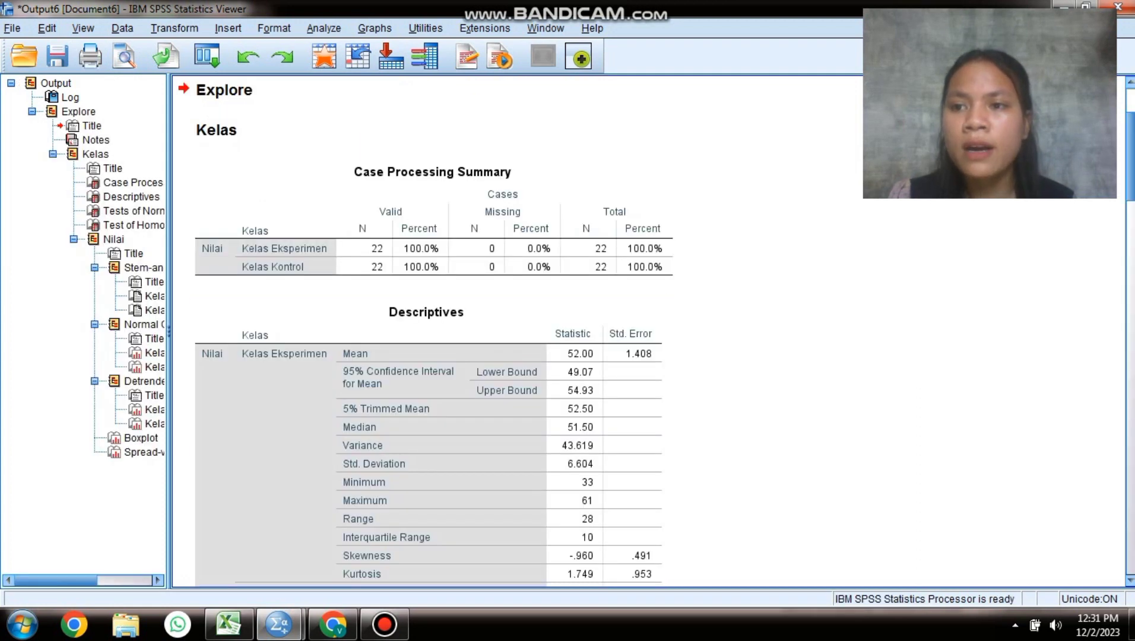
pyautogui.scroll(-12, 433, 333)
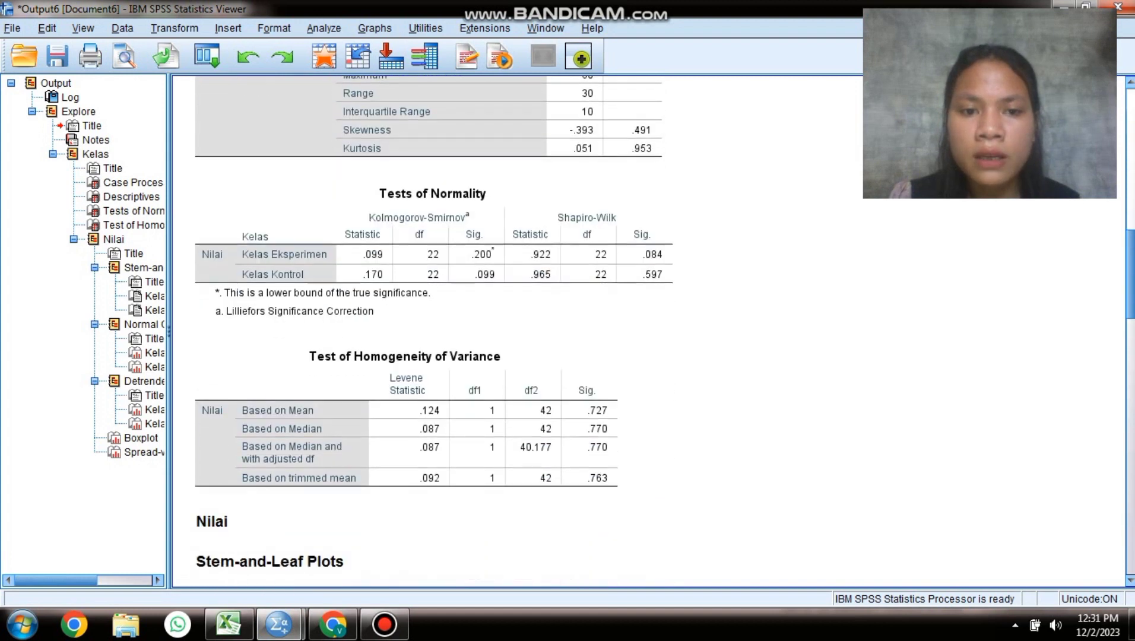
pyautogui.scroll(-4, 433, 332)
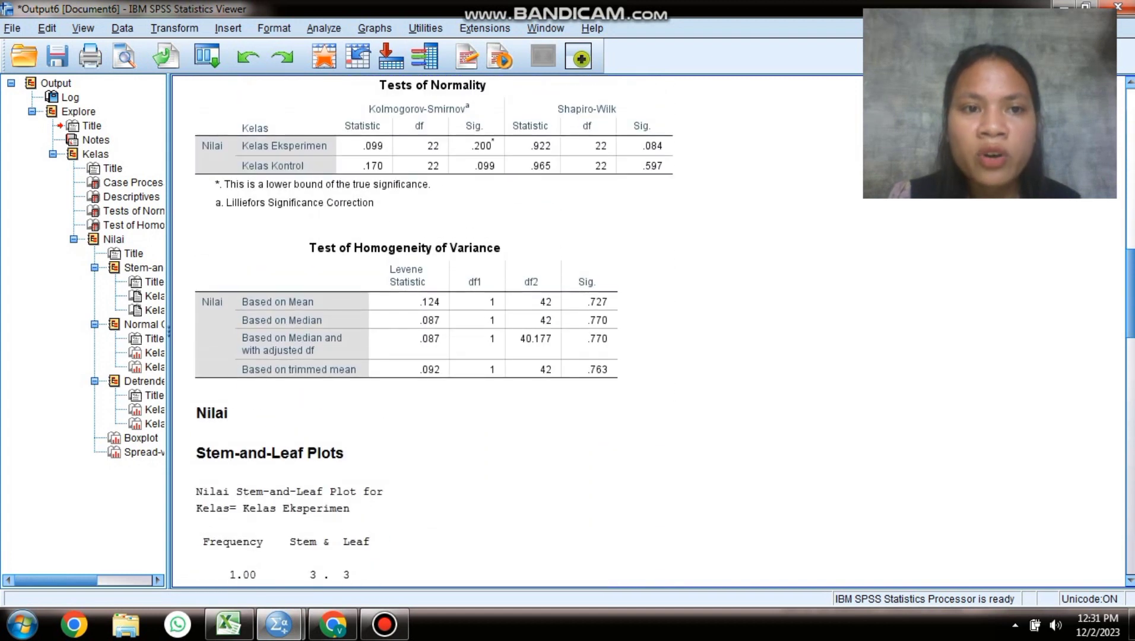
pyautogui.scroll(2, 434, 333)
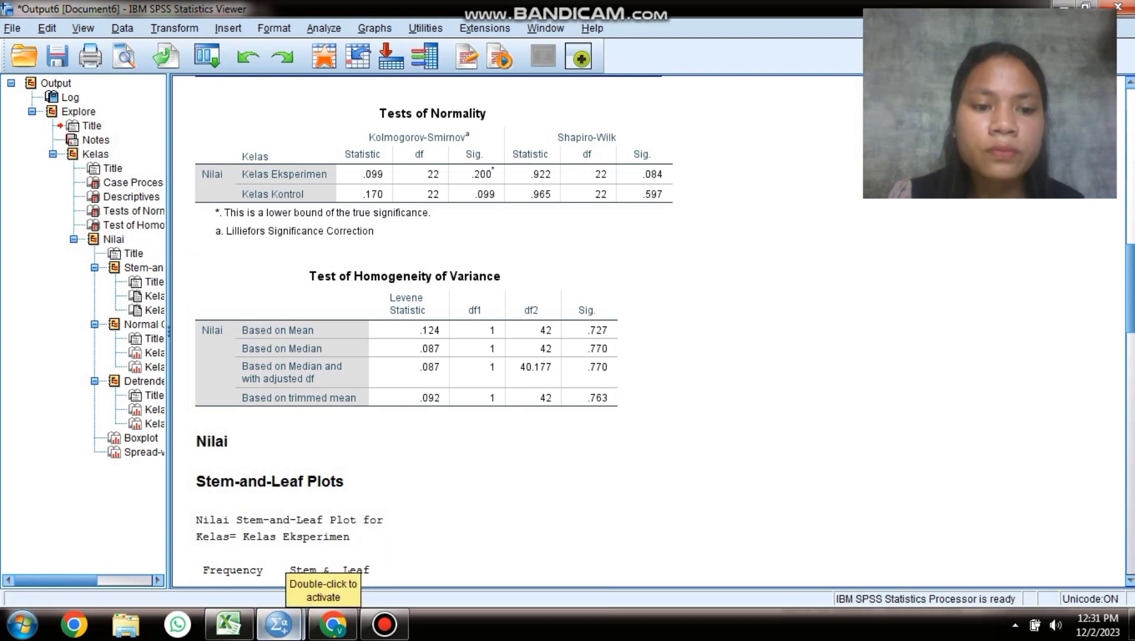
# Step: Return to the dataset with Nilai and Kelas and open the Independent-Samples T Test setup
pyautogui.moveTo(279, 623)
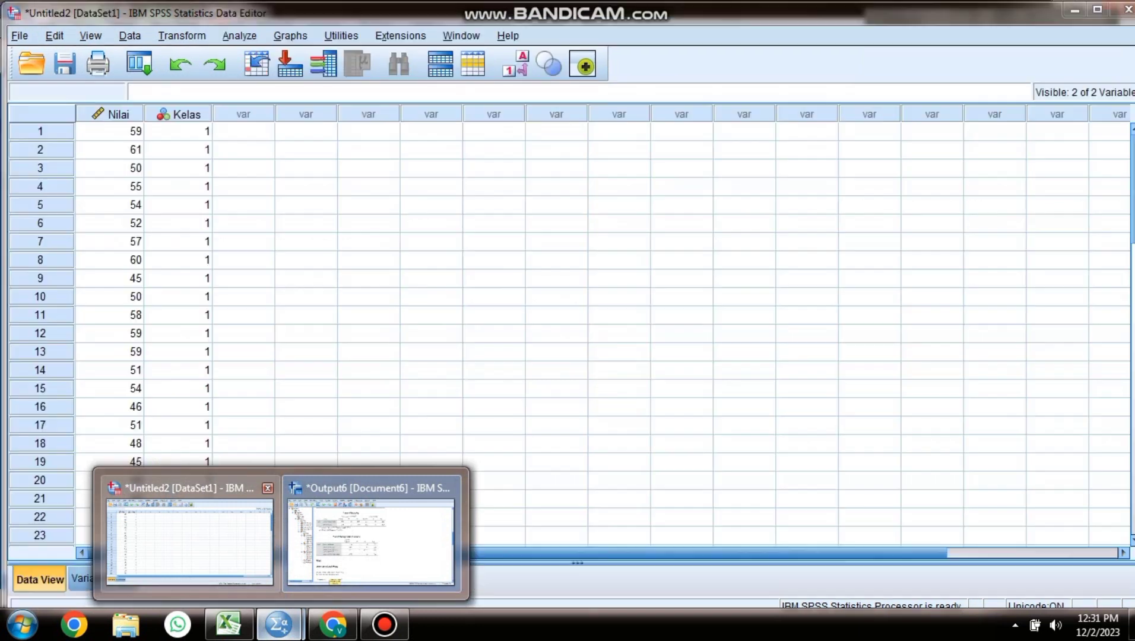
pyautogui.click(189, 537)
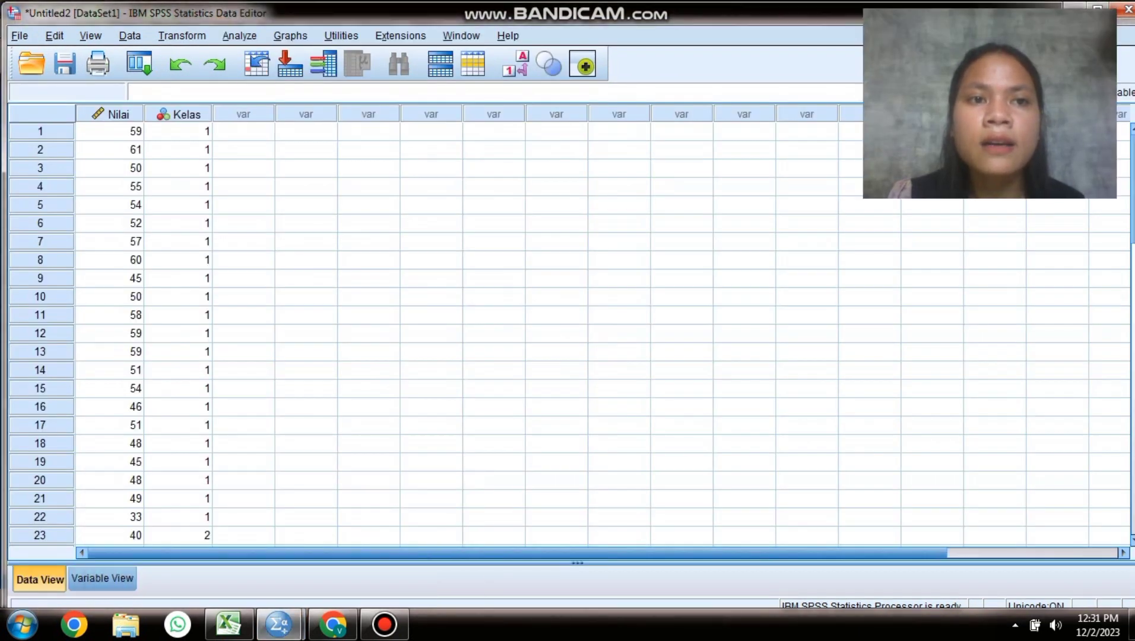
pyautogui.hotkey('alt', 'a')
pyautogui.press('Down')
pyautogui.press('Down')
pyautogui.press('Down')
pyautogui.press('Down')
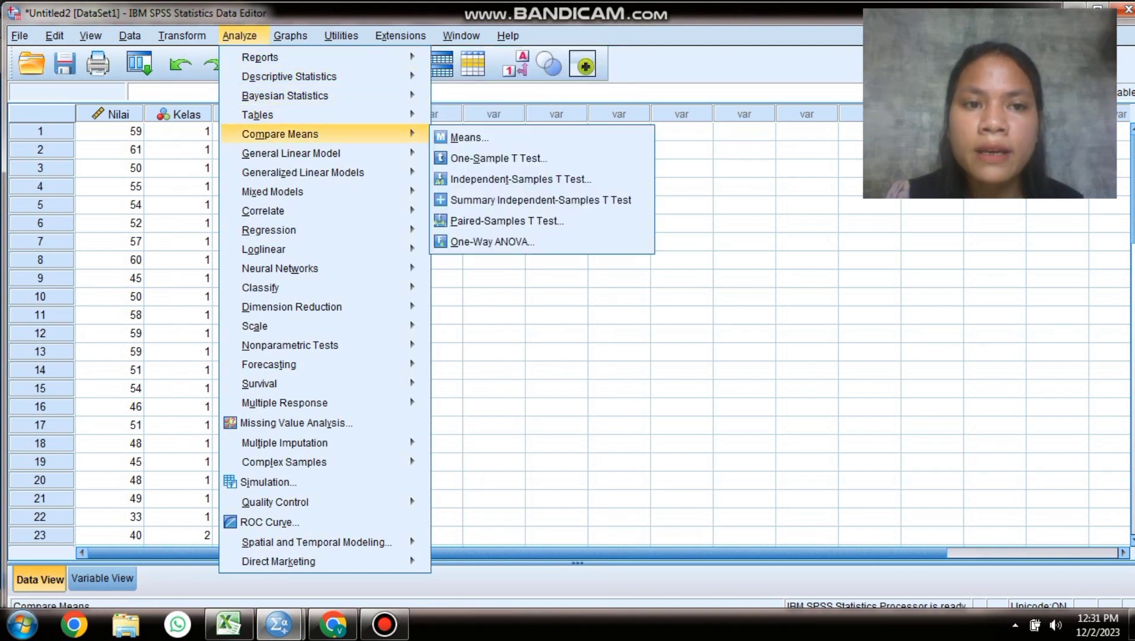
pyautogui.press('Right')
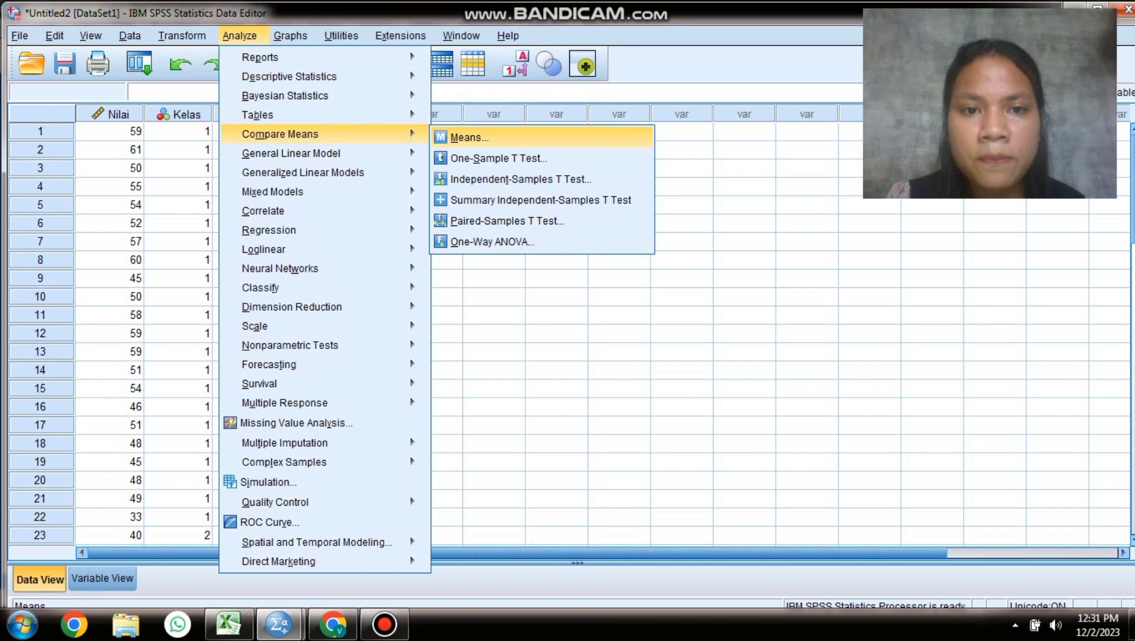
pyautogui.press('Down')
pyautogui.press('Down')
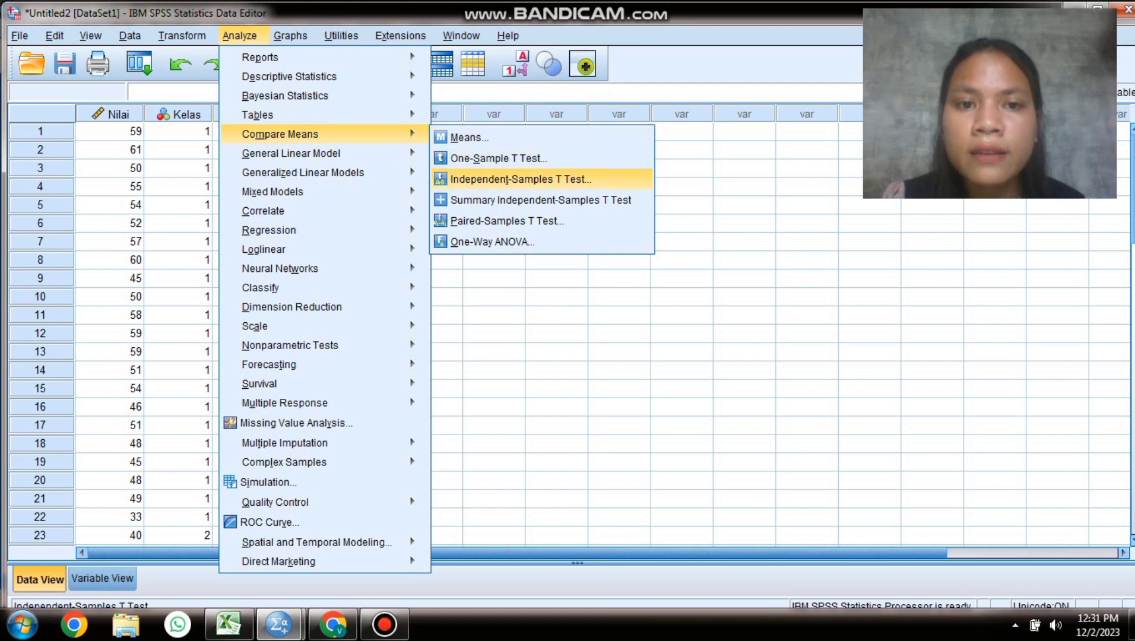
pyautogui.press('Return')
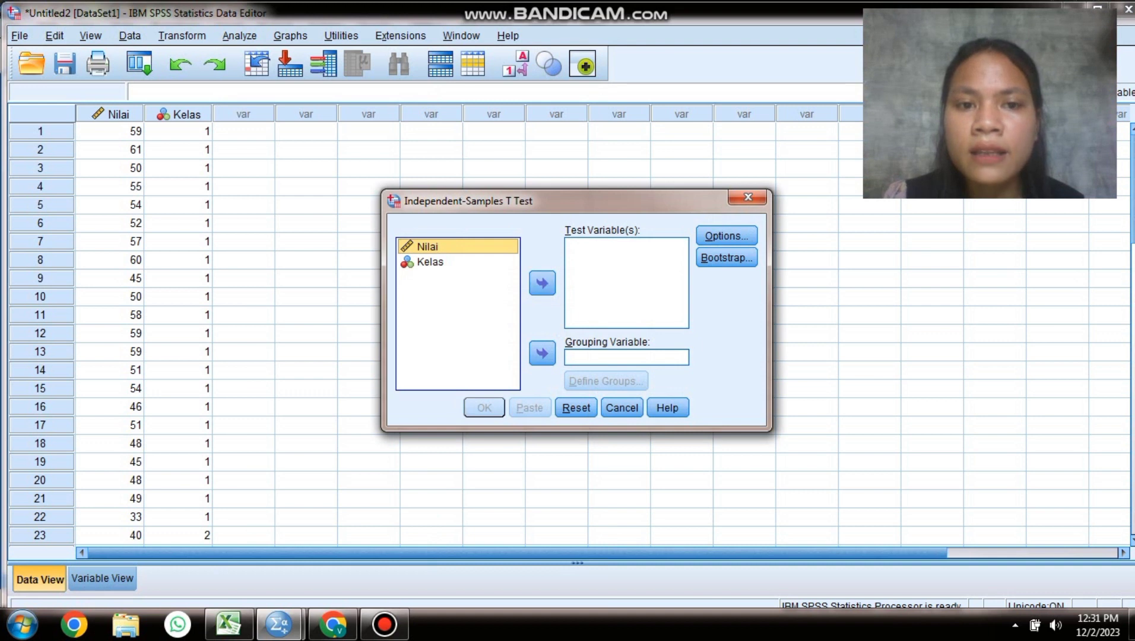
# Step: Assign Nilai as the test variable and Kelas as the grouping variable of the t test
pyautogui.press('Return')
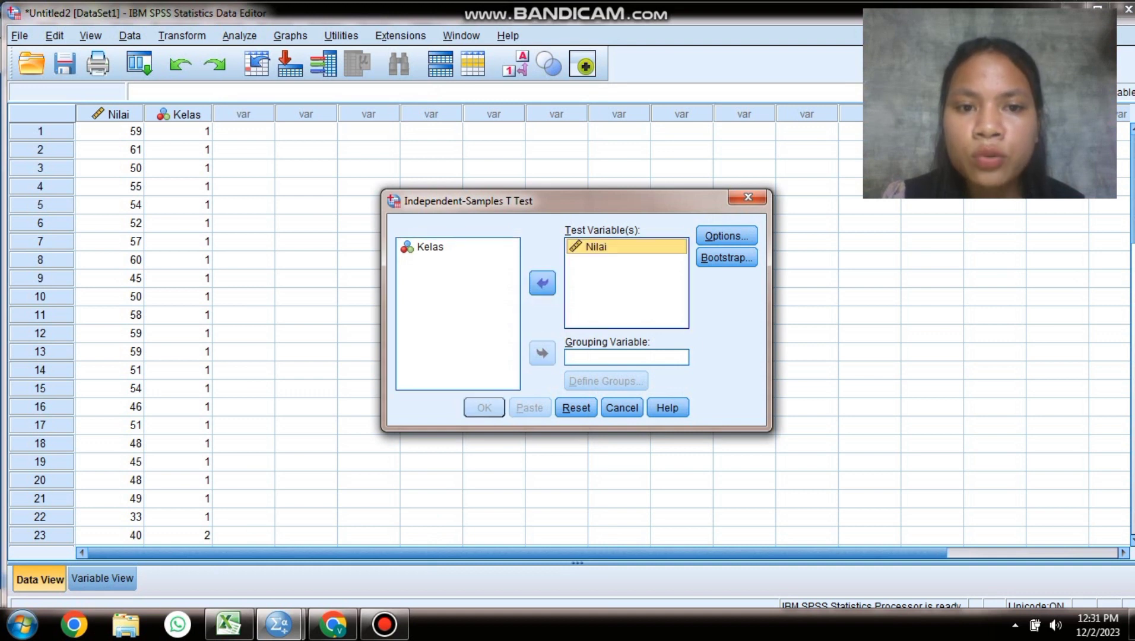
pyautogui.click(429, 247)
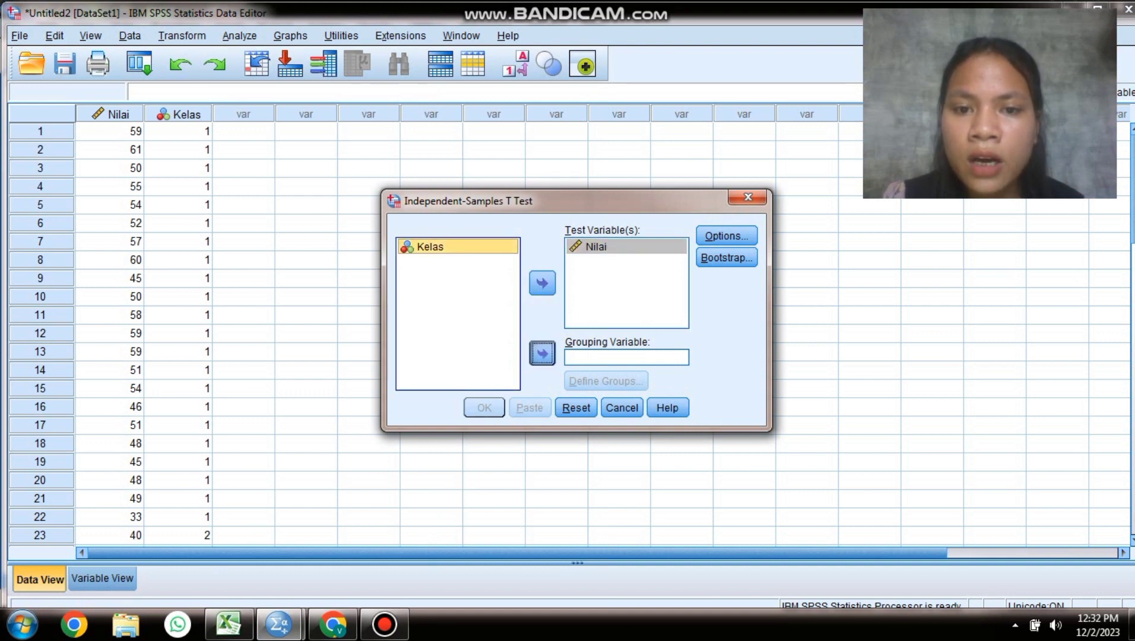
pyautogui.press('Return')
# Step: Define the Kelas groups by specified values, with 1 for Group 1 and 2 for Group 2
pyautogui.press('Tab')
pyautogui.press('Return')
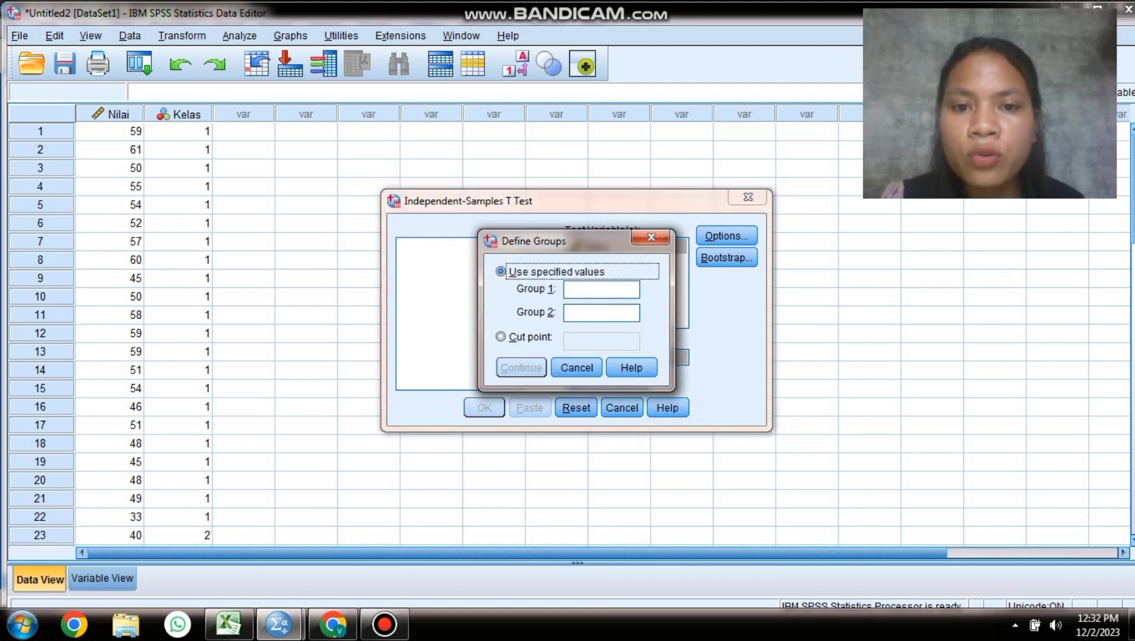
pyautogui.press('Tab')
pyautogui.write('1')
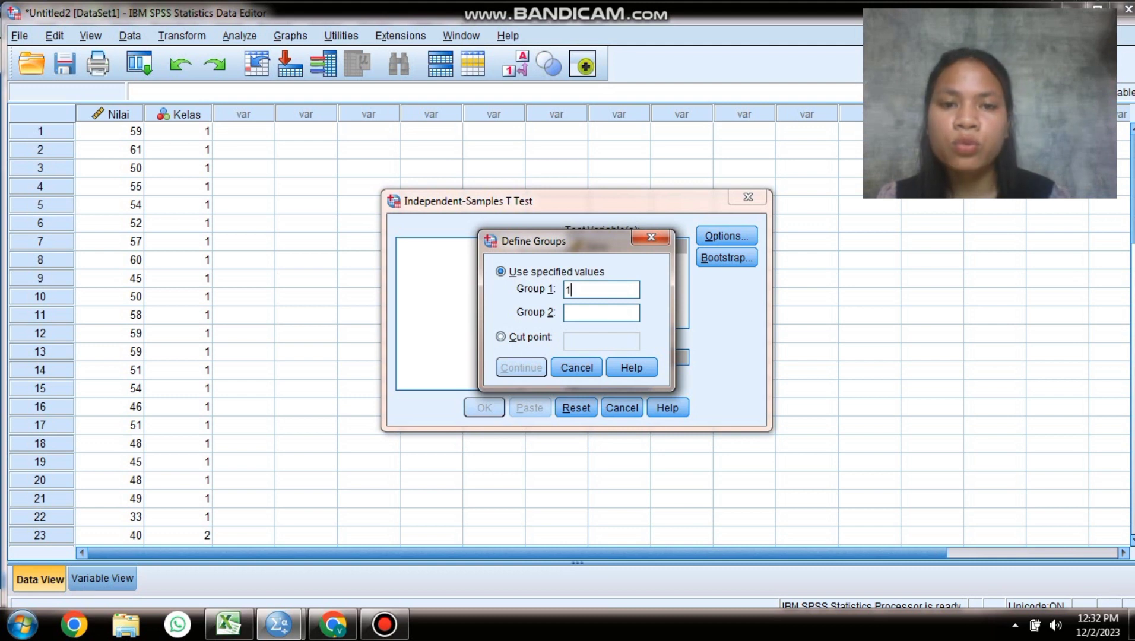
pyautogui.press('Tab')
pyautogui.write('2')
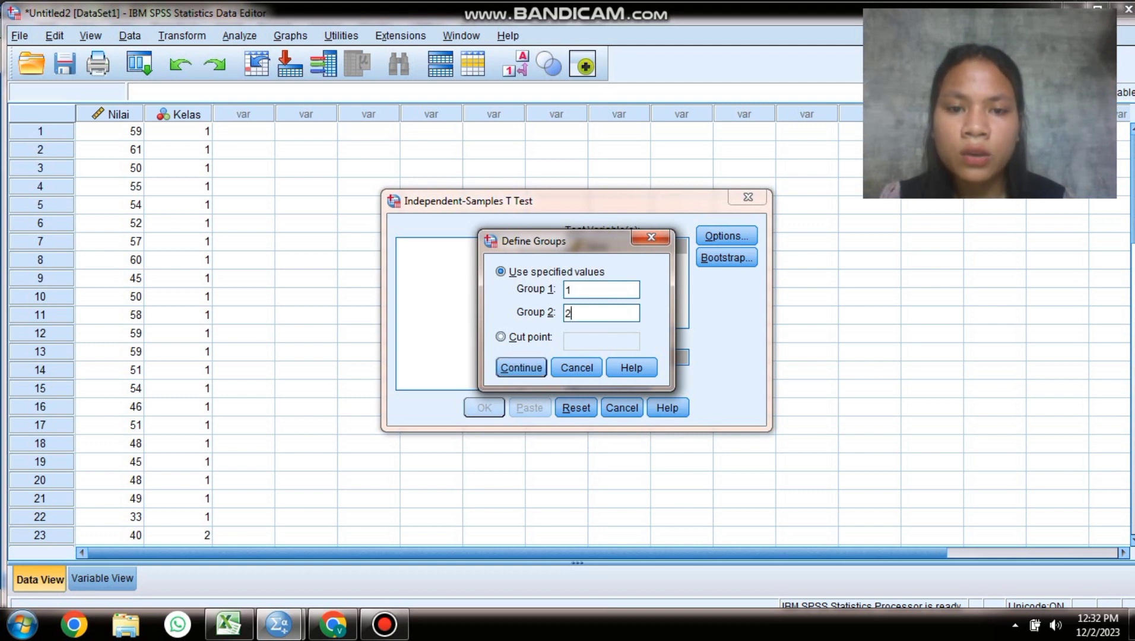
pyautogui.press('Return')
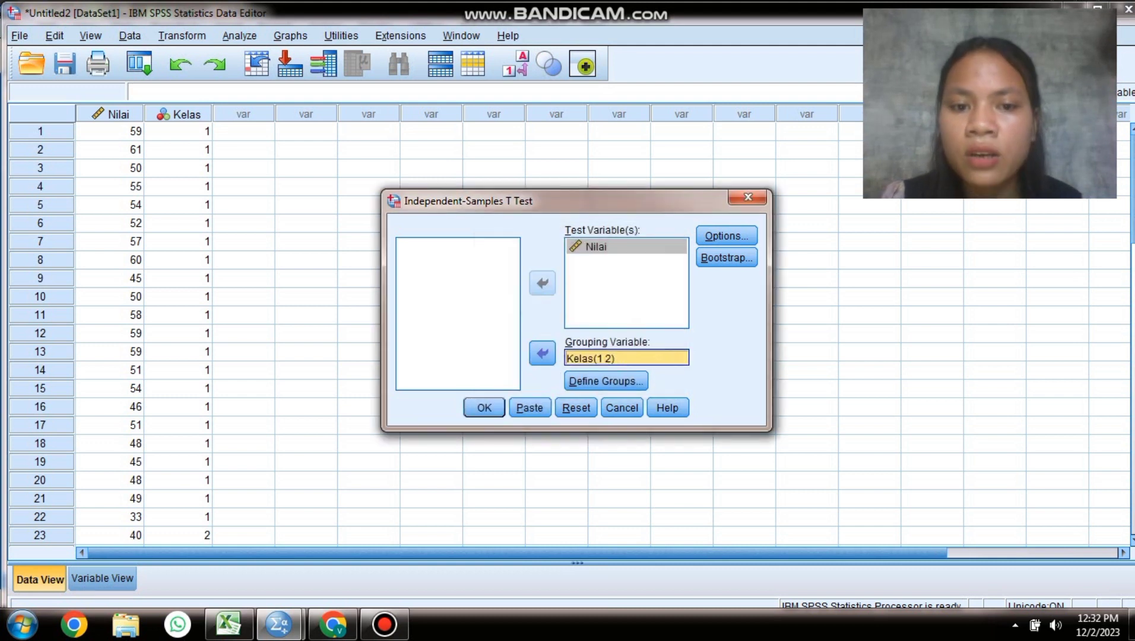
# Step: Run the independent-samples t test and examine the Group Statistics and Independent Samples Test tables
pyautogui.click(484, 408)
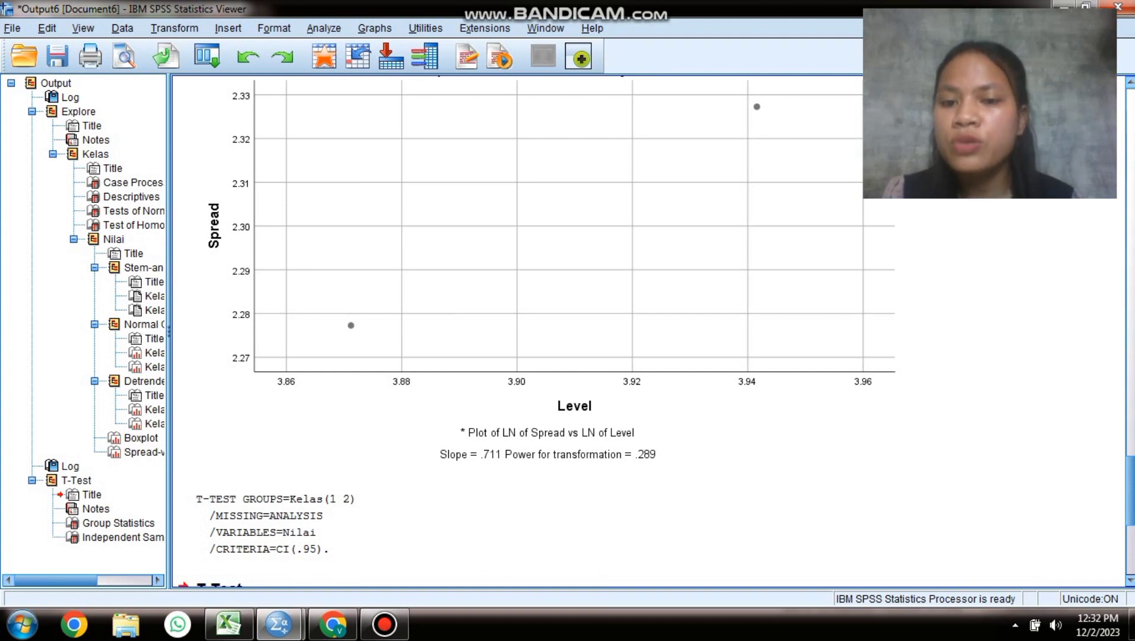
pyautogui.moveTo(1131, 491); pyautogui.dragTo(1130, 535)
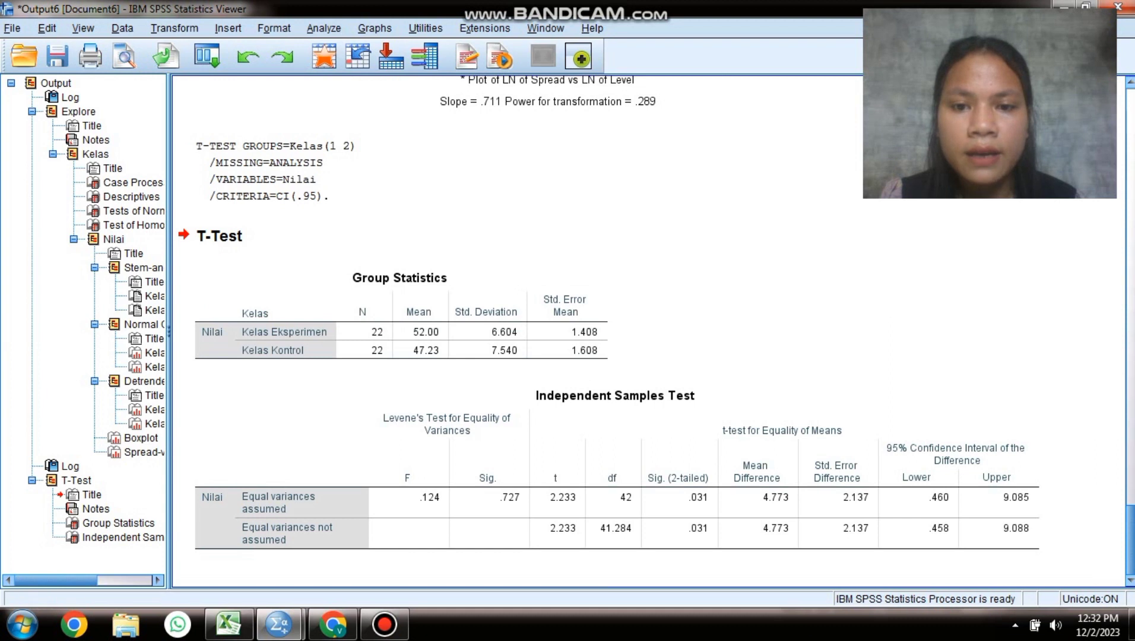
pyautogui.click(618, 451)
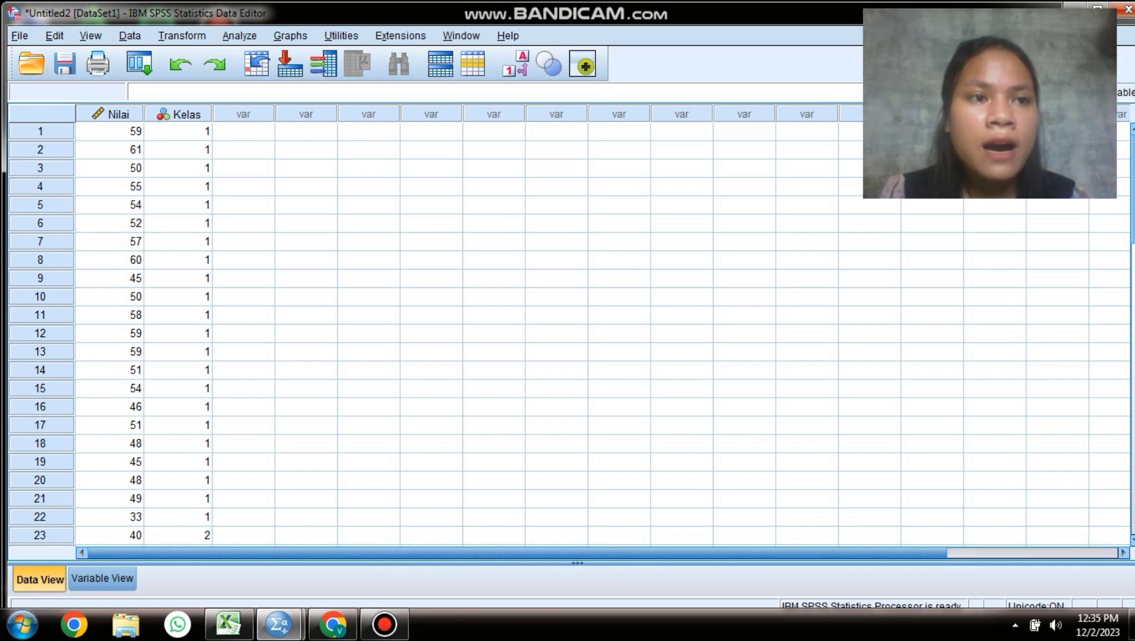
# Step: Create a new empty dataset from the data editor
pyautogui.hotkey('alt', 'f')
pyautogui.moveTo(41, 57)
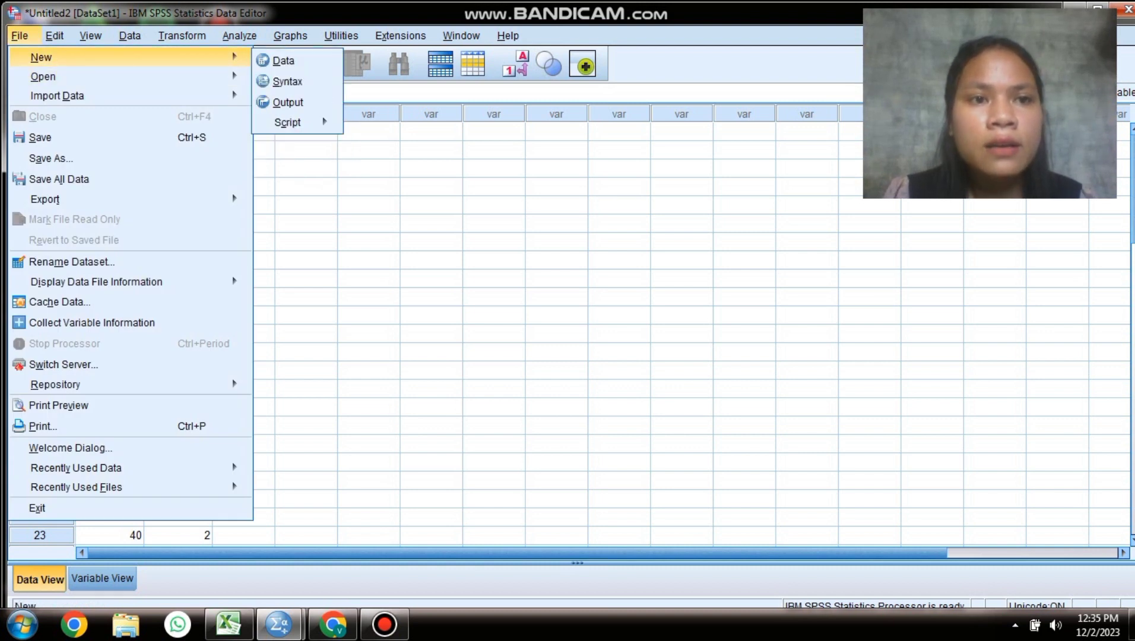
pyautogui.click(283, 60)
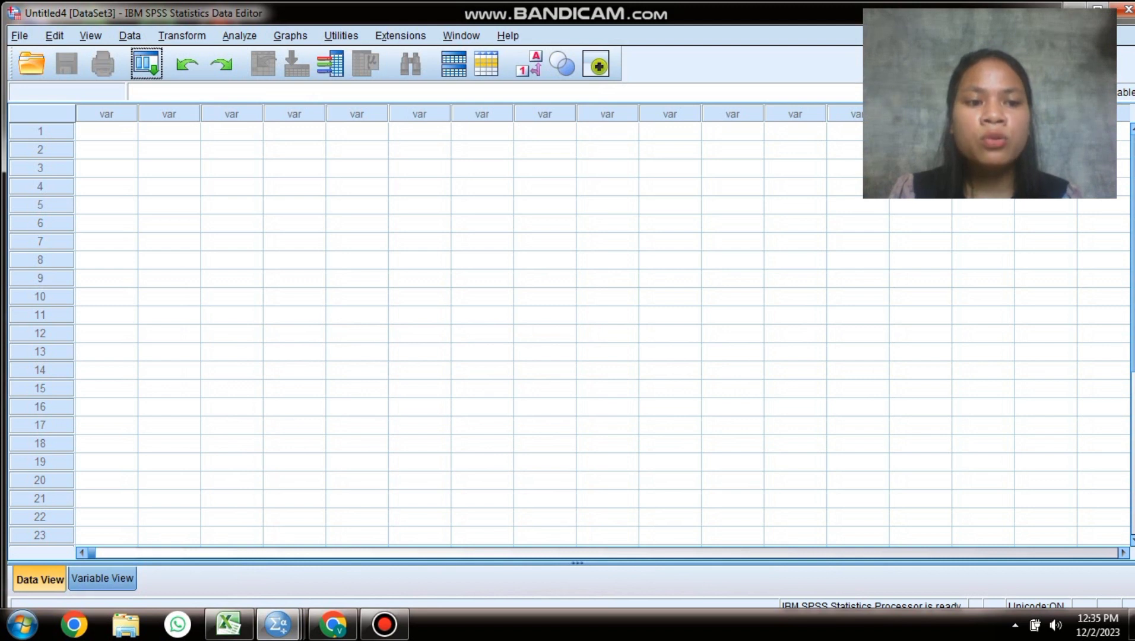
# Step: Define two variables in the new dataset, named Nilai in the first row and Kelas in the second
pyautogui.click(102, 578)
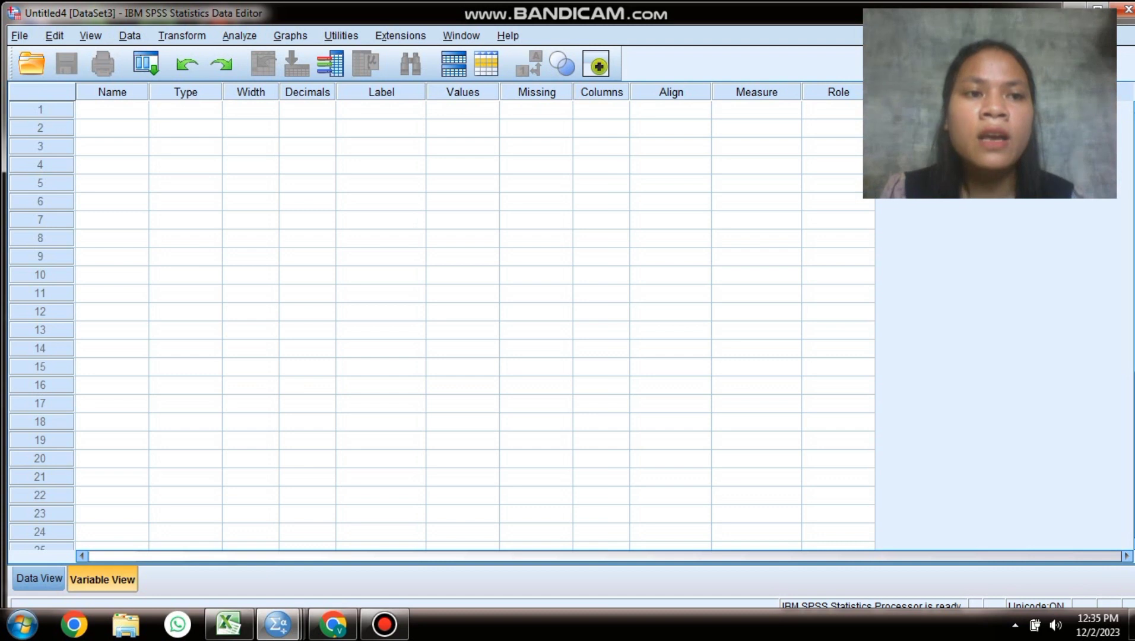
pyautogui.click(111, 109)
pyautogui.click(111, 109)
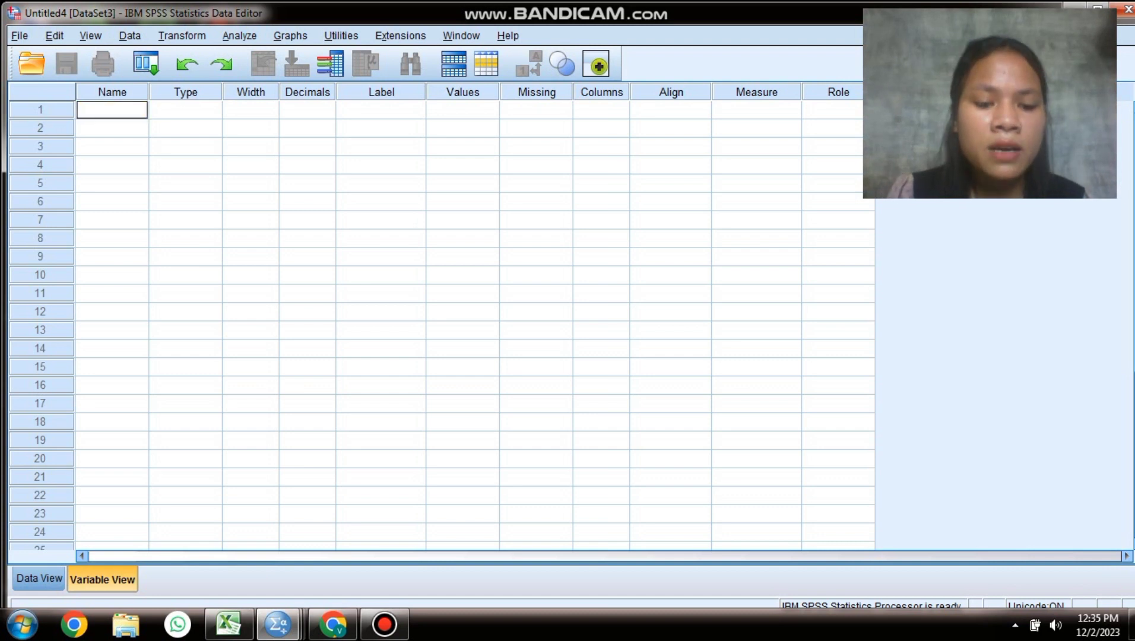
pyautogui.write('Nilai')
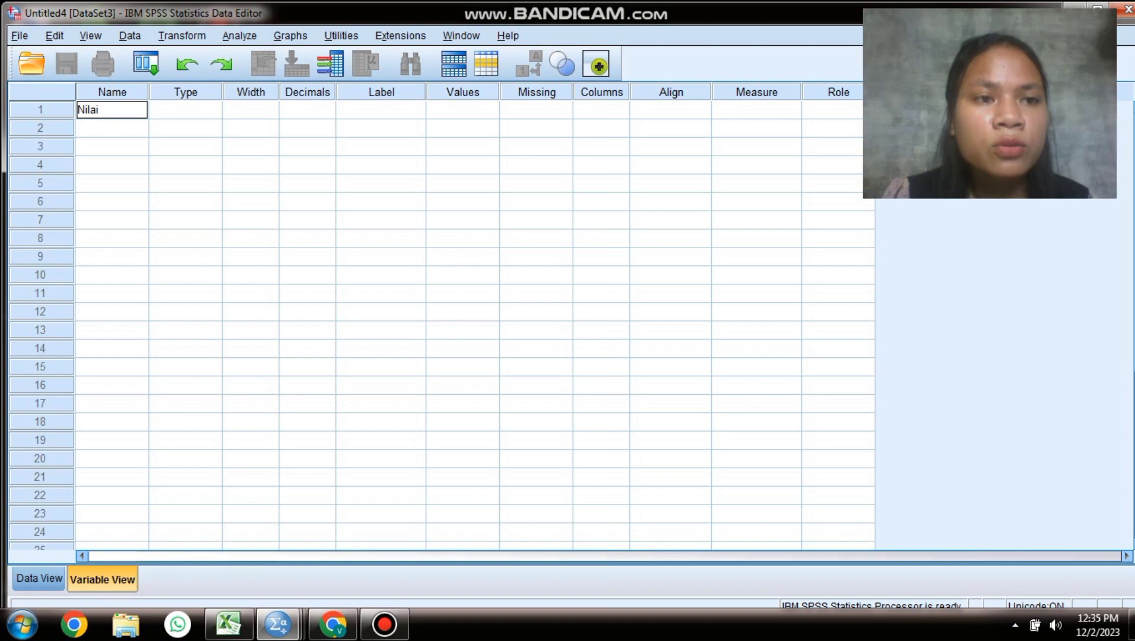
pyautogui.press('Return')
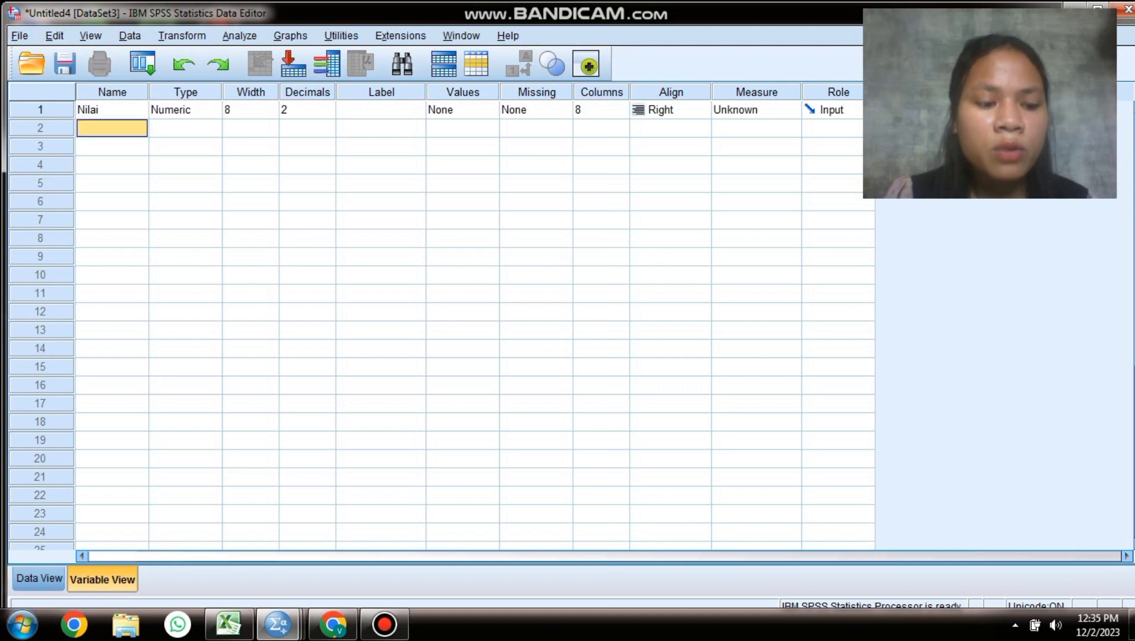
pyautogui.write('Kea')
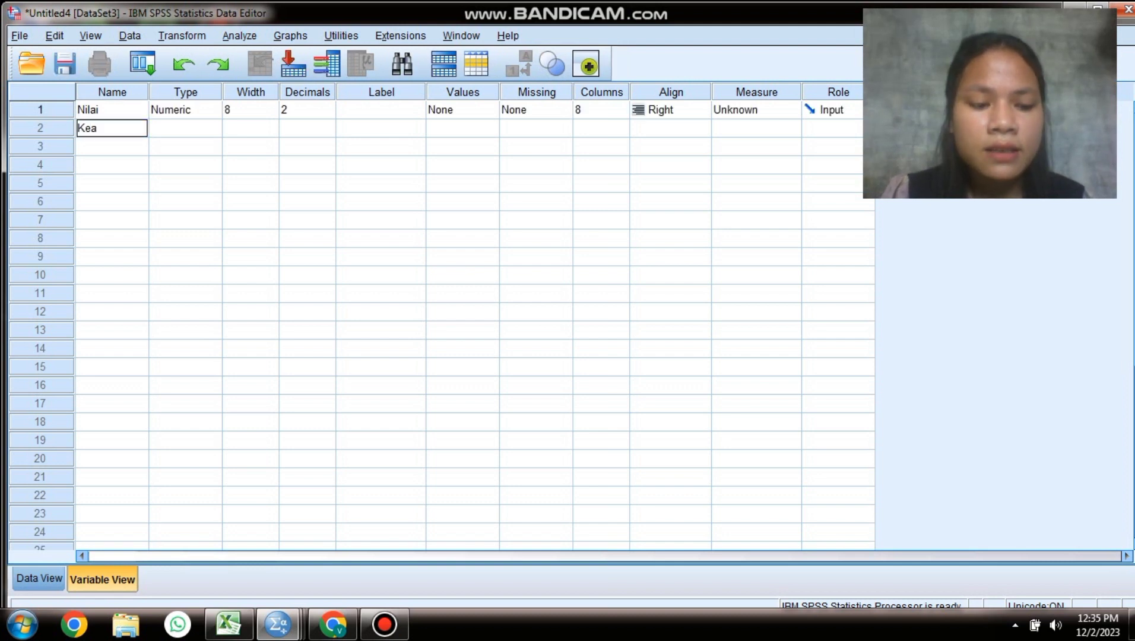
pyautogui.press('BackSpace')
pyautogui.write('las')
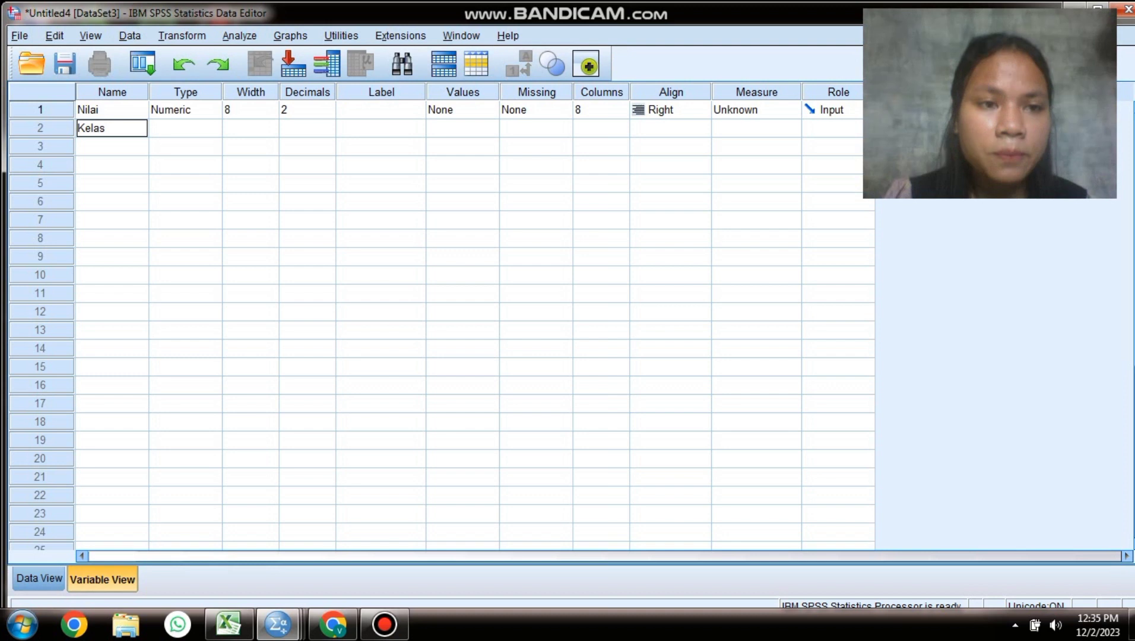
# Step: Set the decimals of both Nilai and Kelas to 0
pyautogui.click(303, 109)
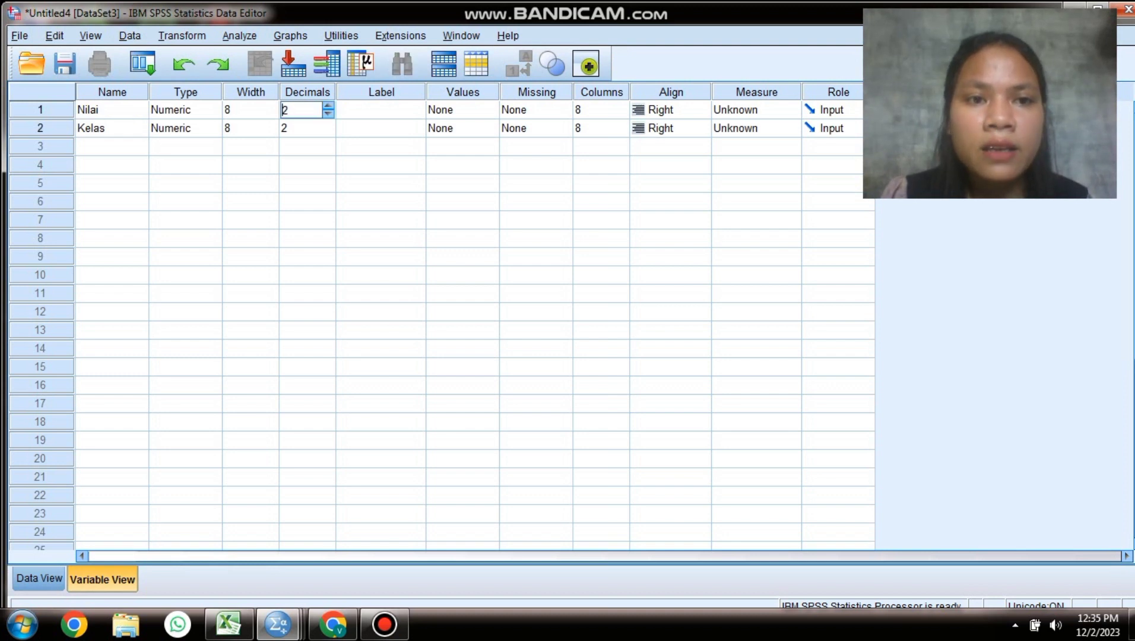
pyautogui.press('Escape')
pyautogui.click(303, 109)
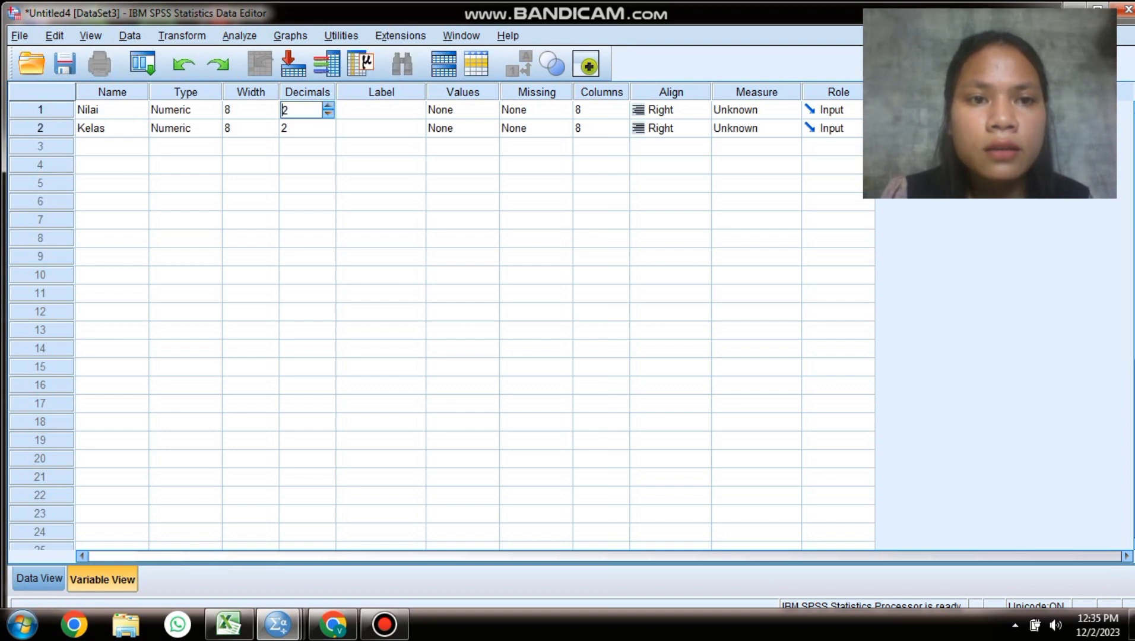
pyautogui.write('1')
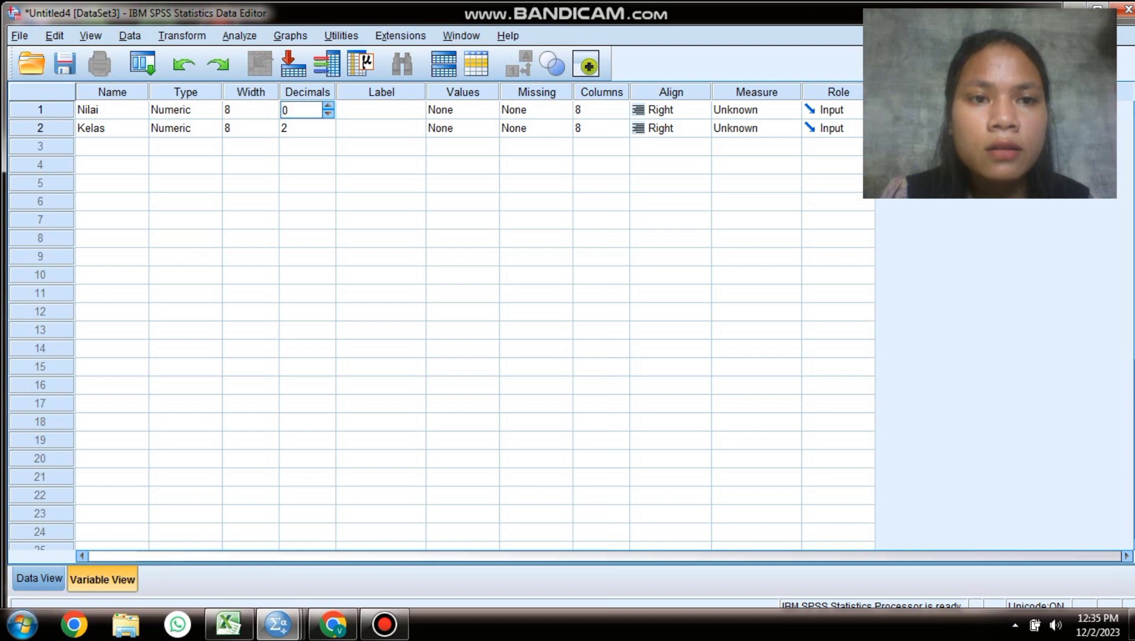
pyautogui.click(301, 128)
pyautogui.write('3')
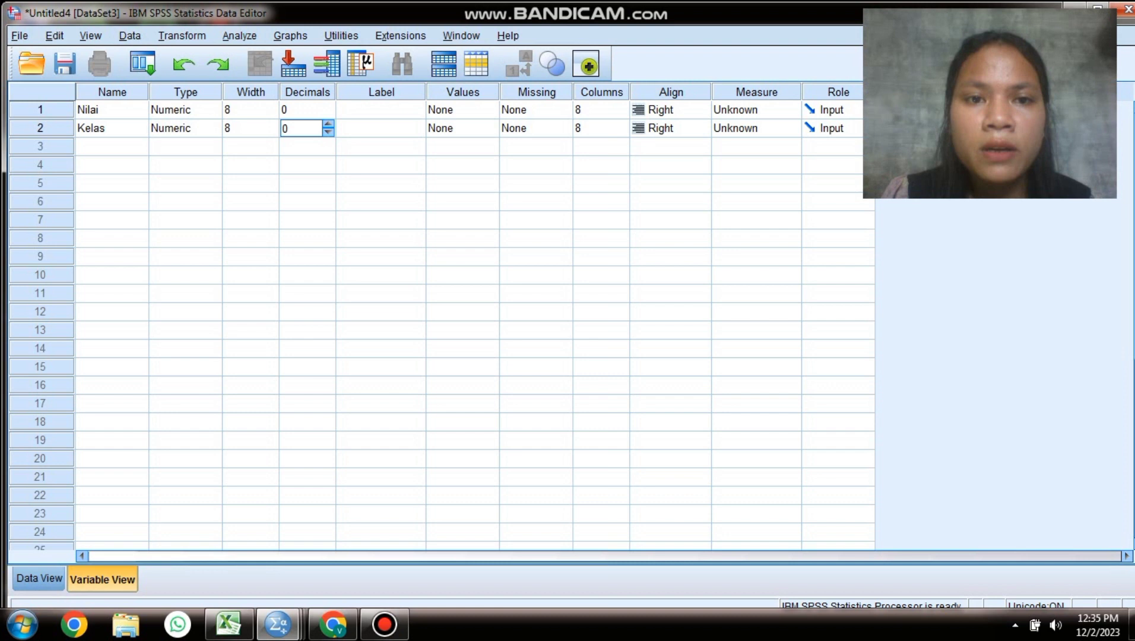
# Step: Add a value label to the Kelas variable that assigns "Kelas eksperimen" to value 1
pyautogui.click(451, 127)
pyautogui.click(490, 128)
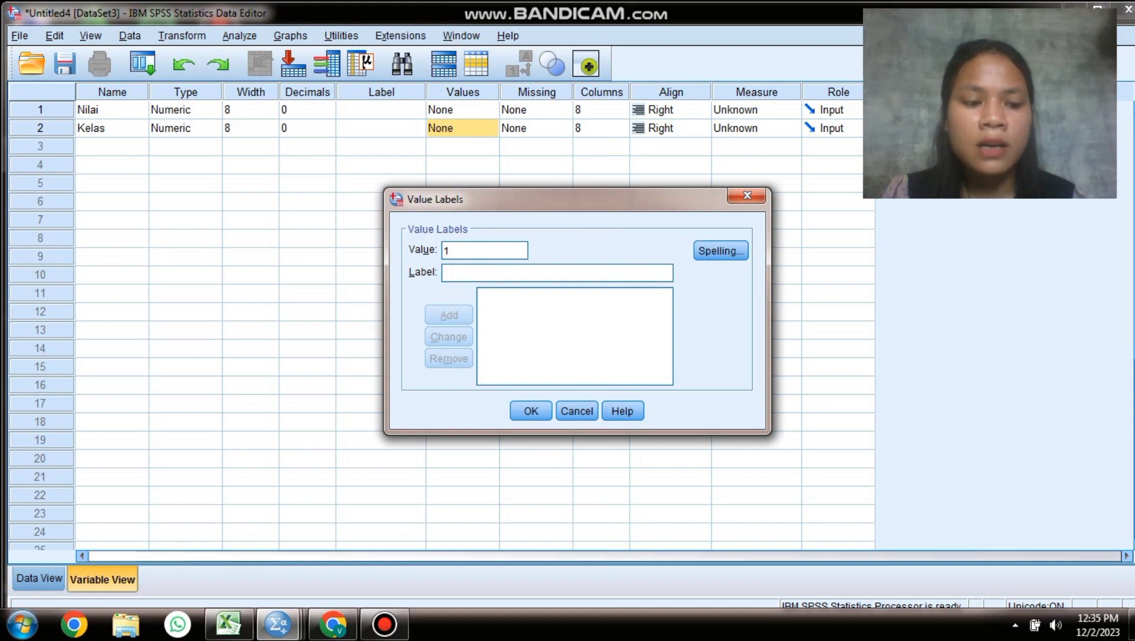
pyautogui.write('K')
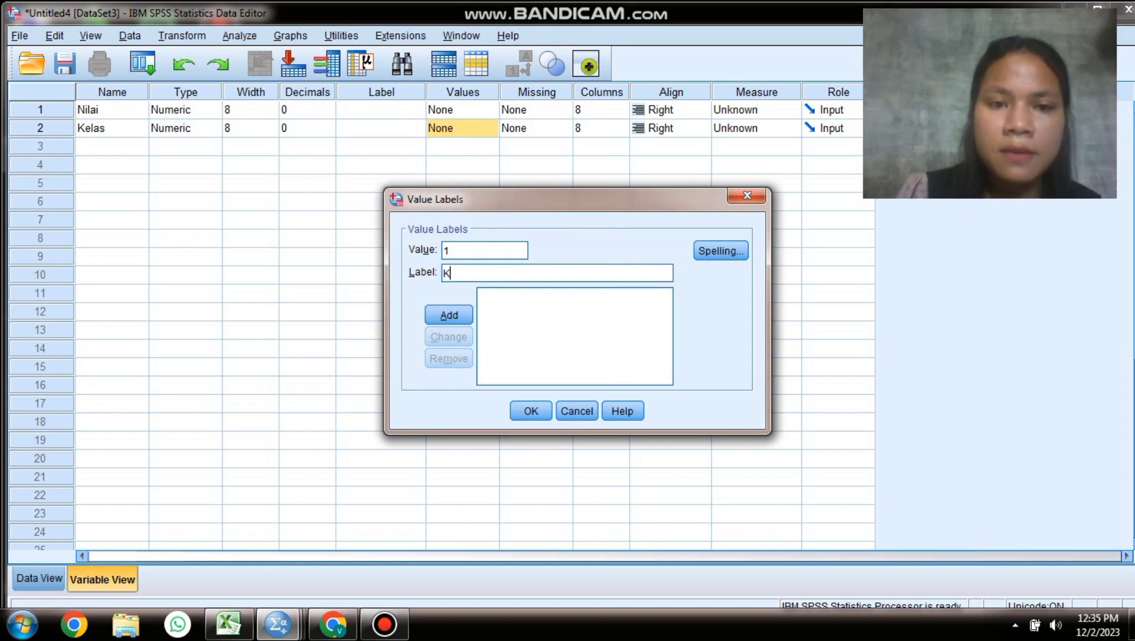
pyautogui.write('elas')
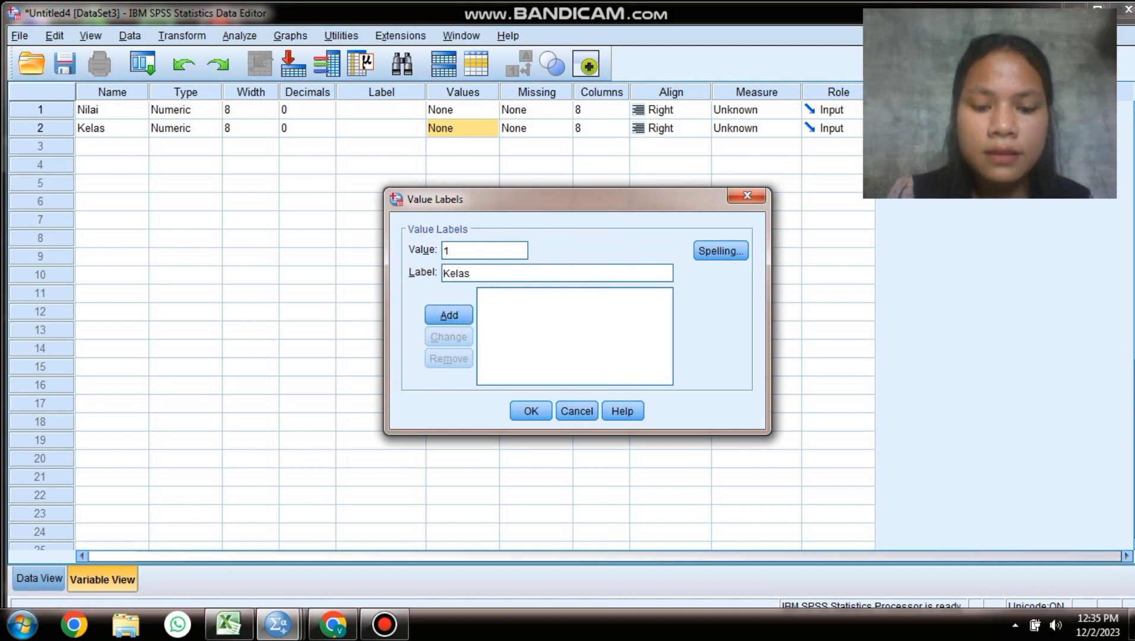
pyautogui.write(' eksp')
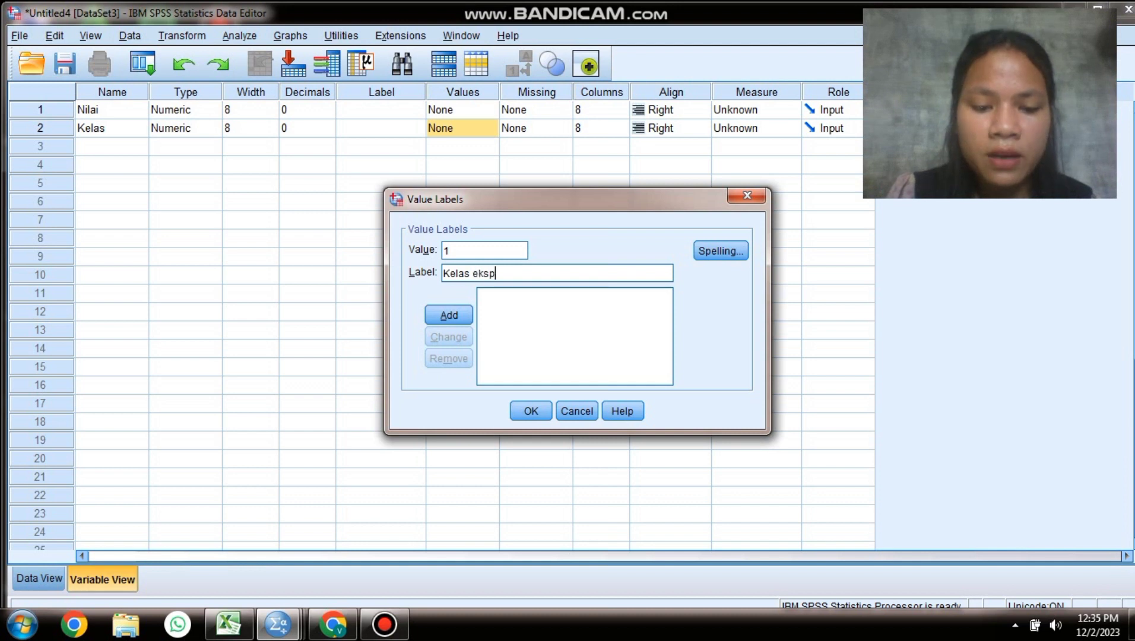
pyautogui.write('erimen')
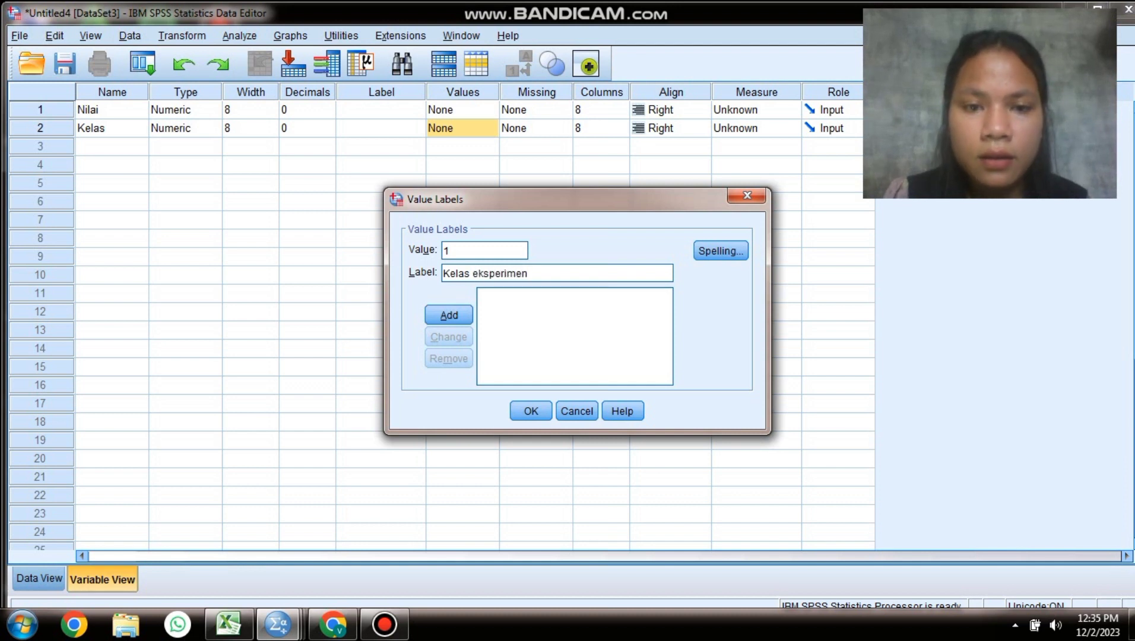
pyautogui.press('Return')
# Step: Add a second value label to the Kelas variable assigning "Kelas Kontrol" to value 2, and apply the labels
pyautogui.write('2')
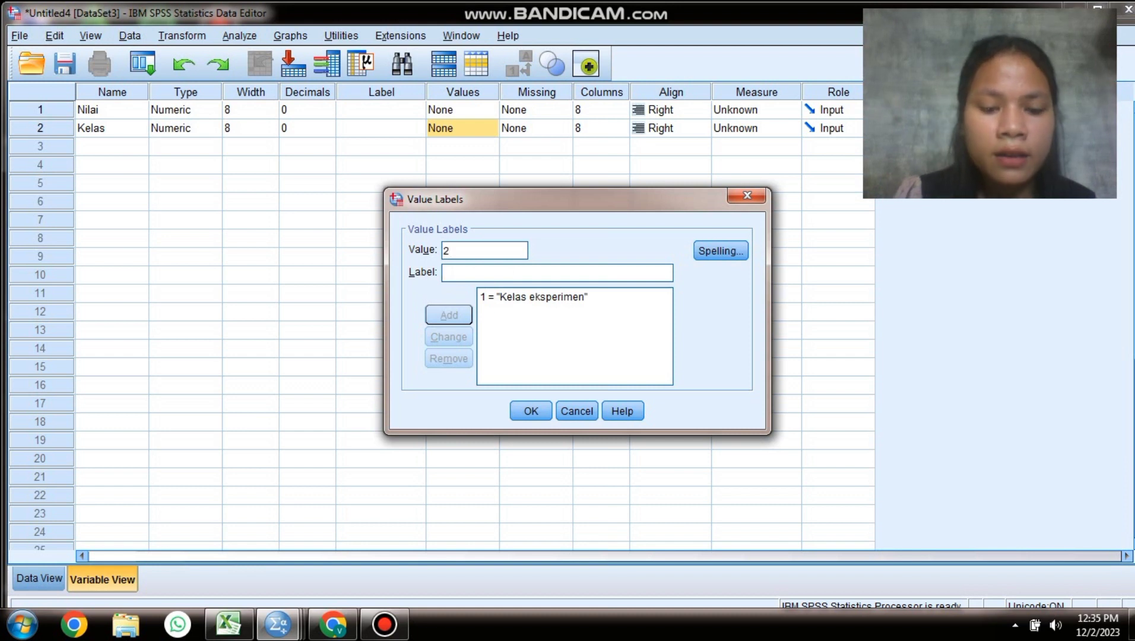
pyautogui.press('Tab')
pyautogui.write('Kelas ')
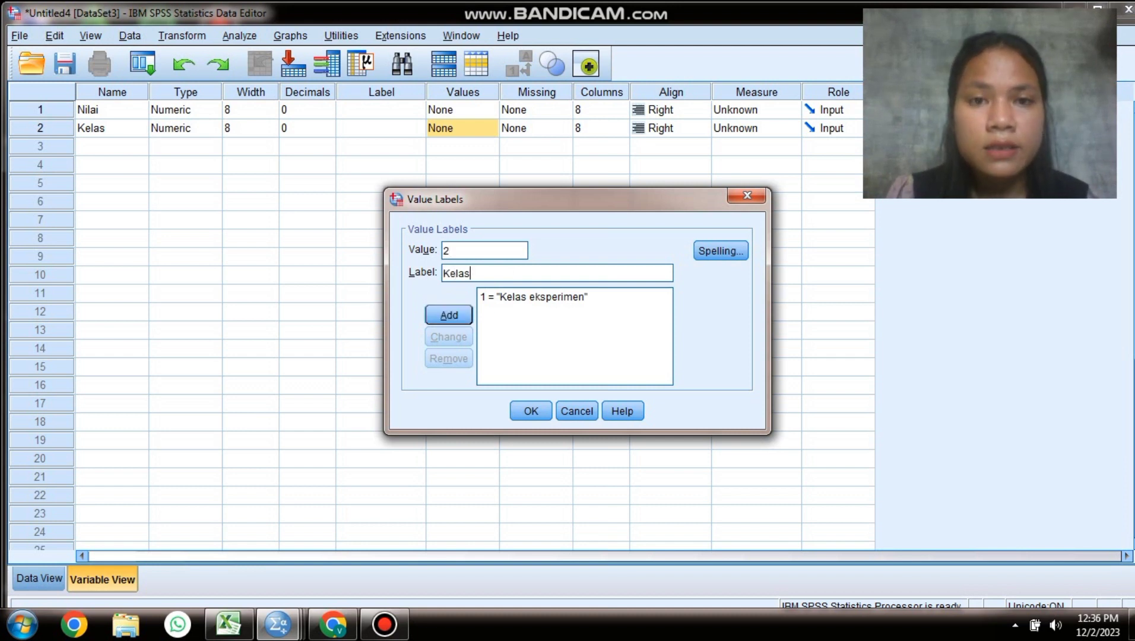
pyautogui.write('Ko')
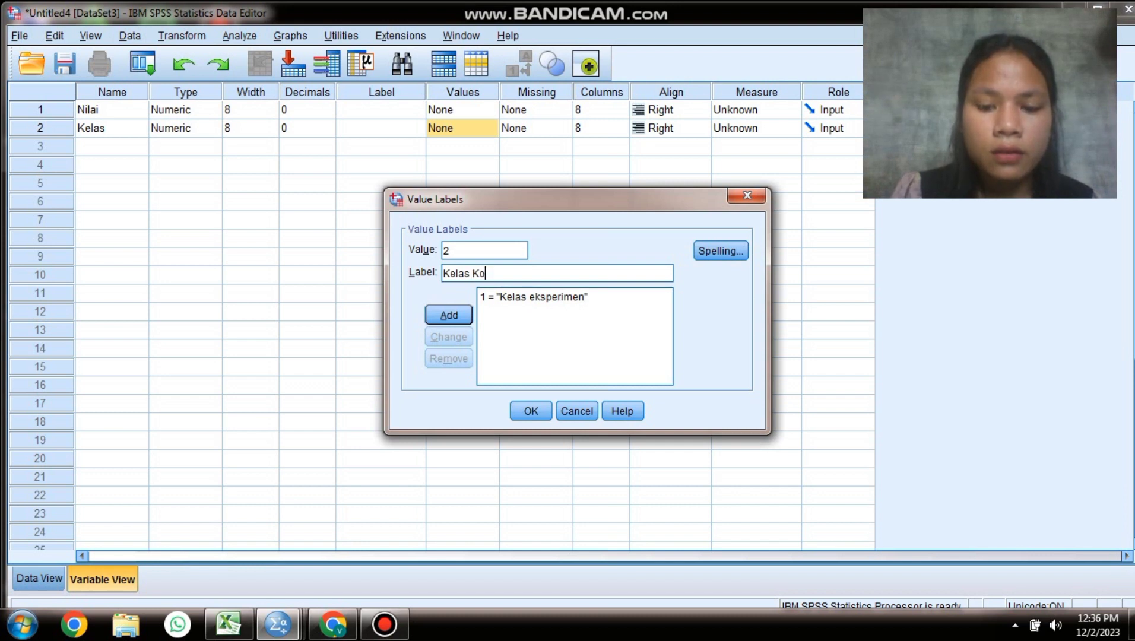
pyautogui.write('ntrol')
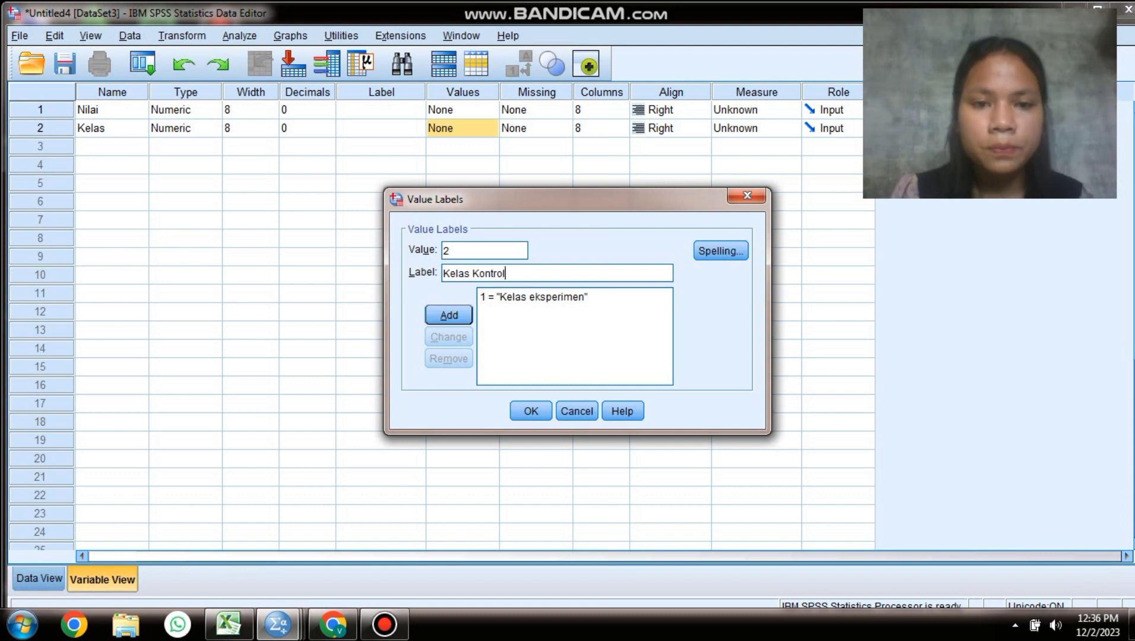
pyautogui.press('Return')
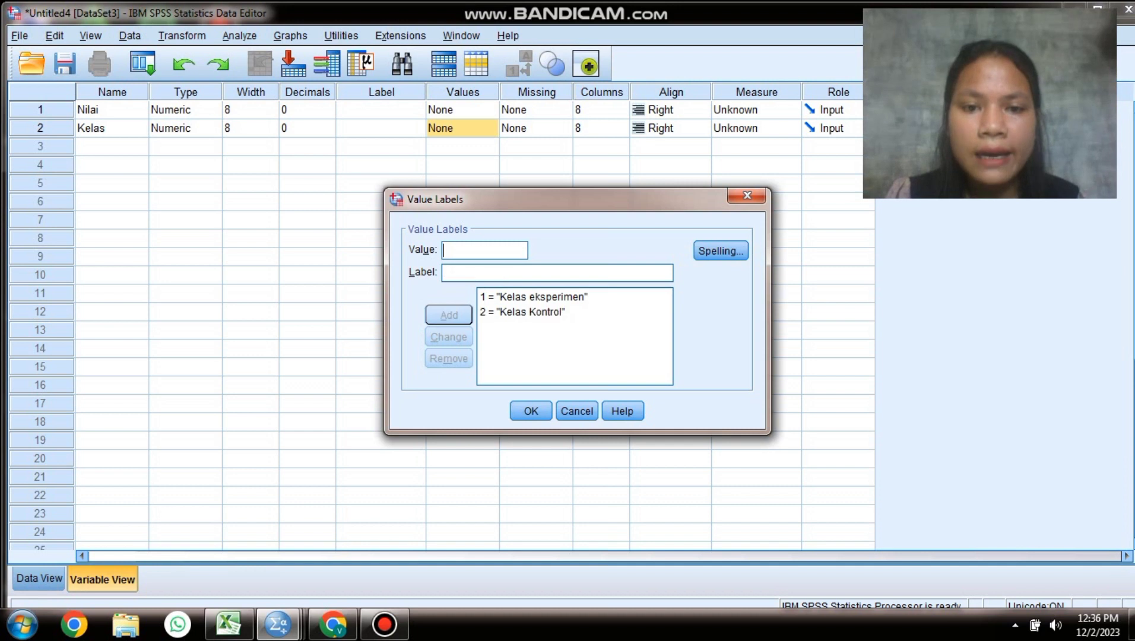
pyautogui.click(531, 410)
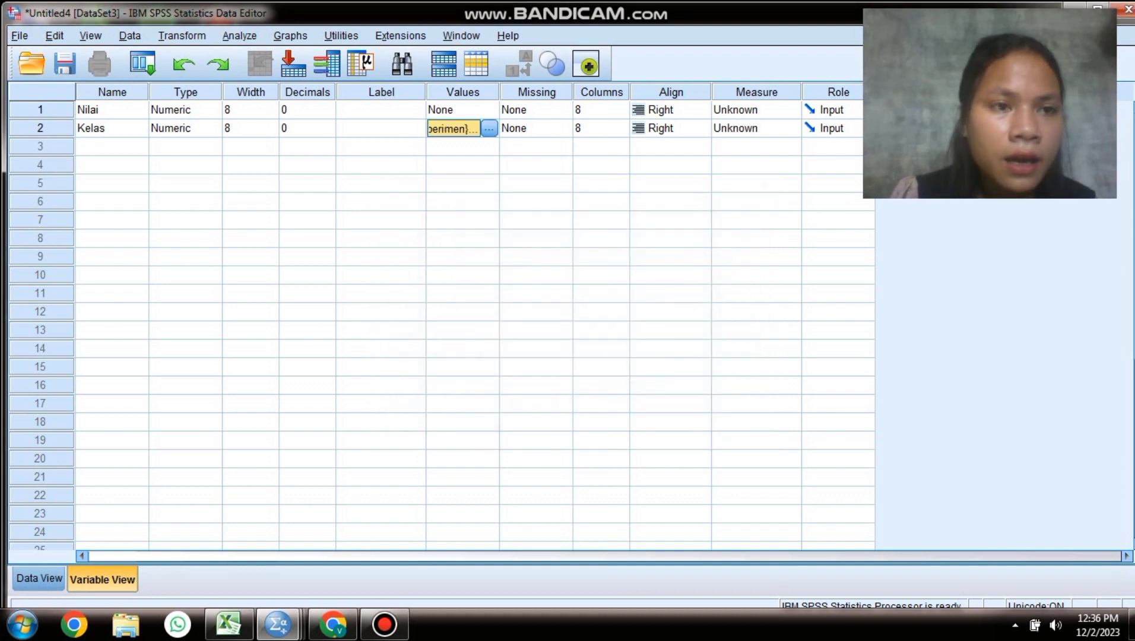
# Step: Show the new dataset's data grid, and switch to the "data uji non parametrik" sheet of the Excel workbook
pyautogui.hotkey('ctrl', 't')
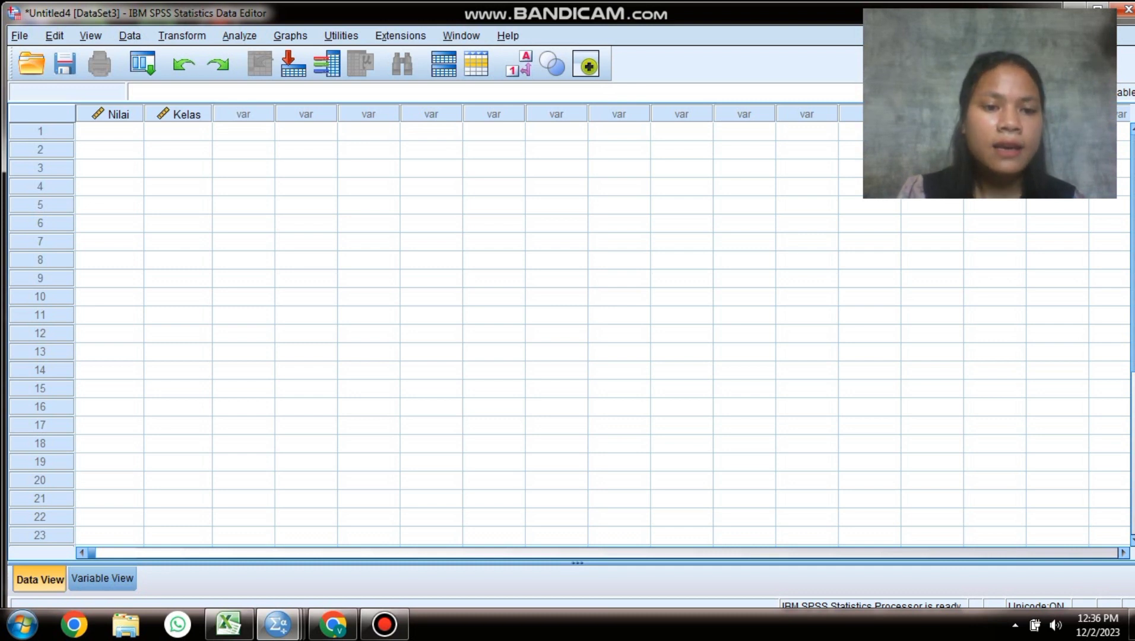
pyautogui.hotkey('alt', 'Tab')
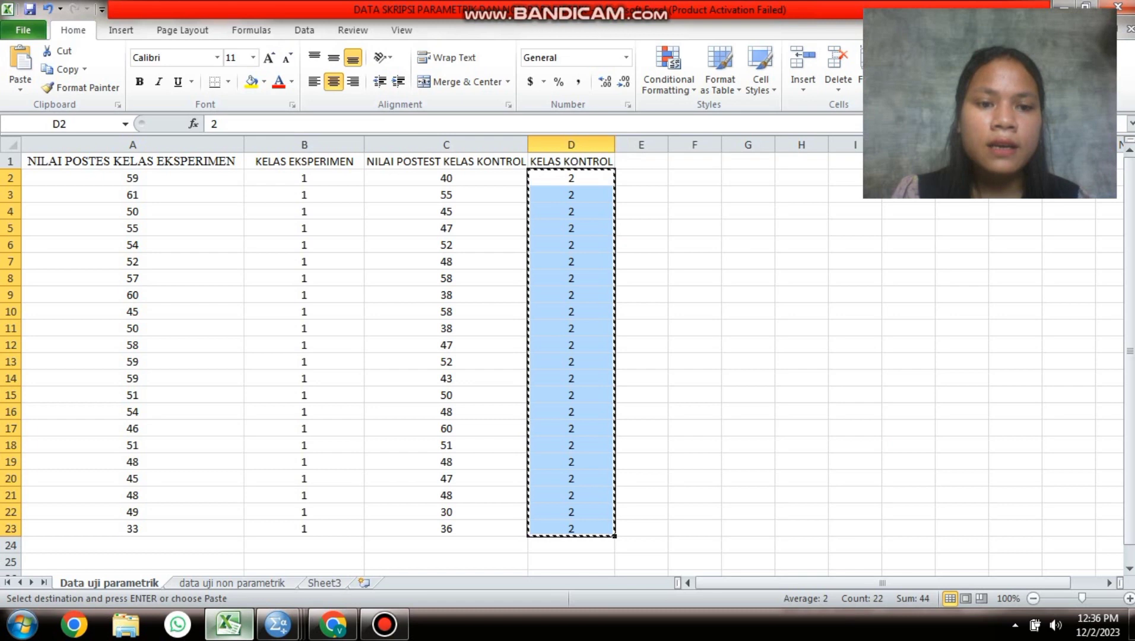
pyautogui.hotkey('ctrl', 'pagedown')
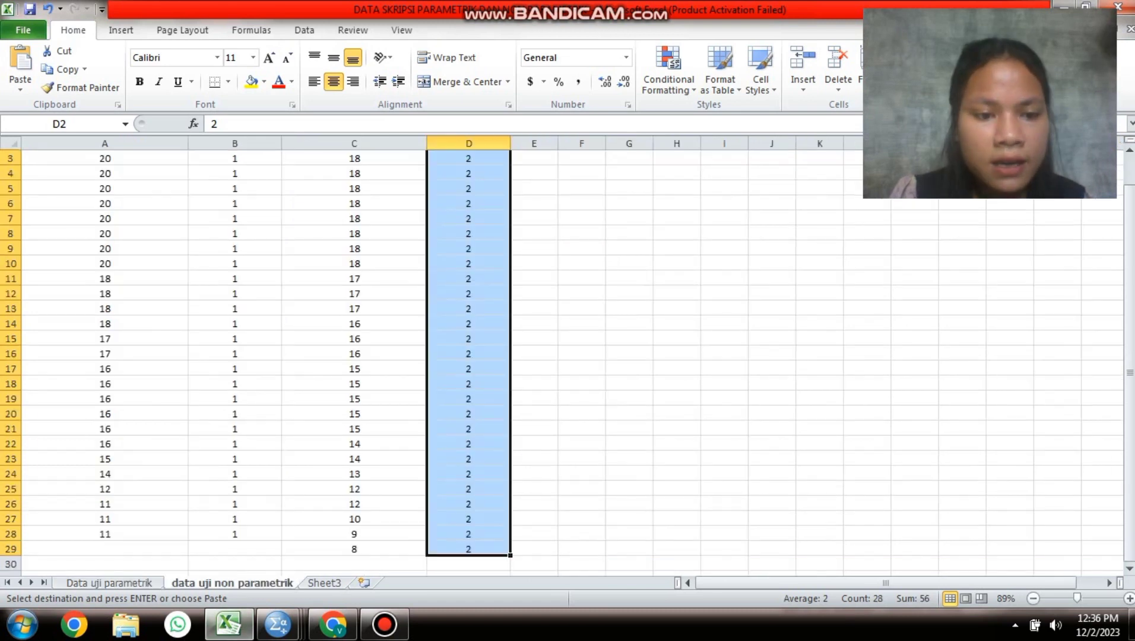
pyautogui.moveTo(1130, 373); pyautogui.dragTo(1130, 345)
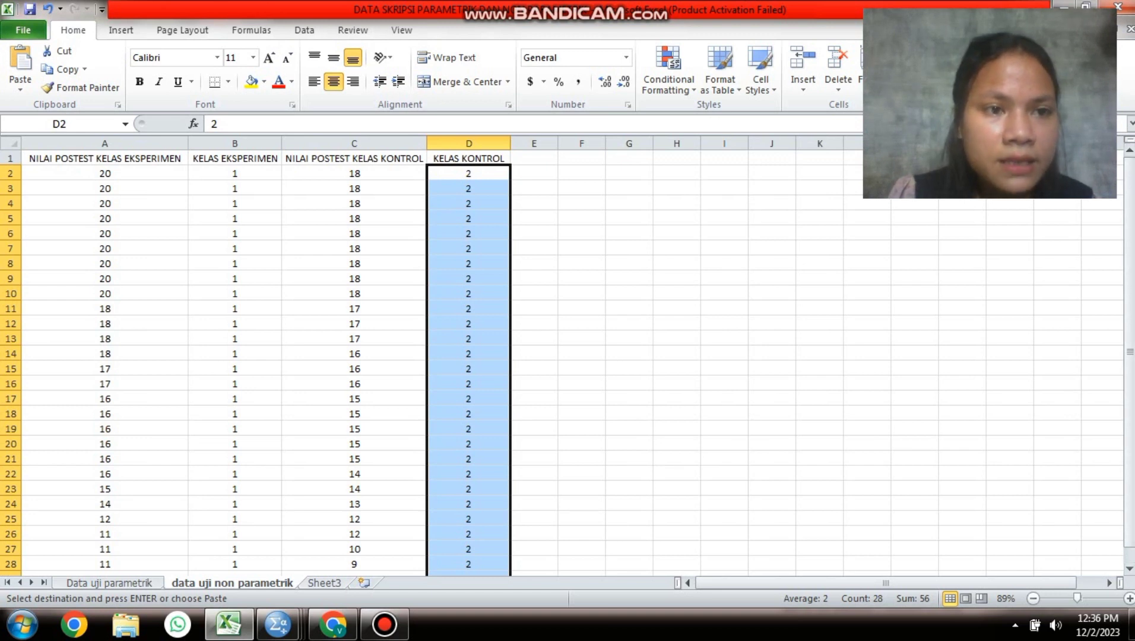
# Step: Copy the experimental class posttest scores in cells A2:A28
pyautogui.click(105, 174)
pyautogui.hotkey('ctrl', 'Down')
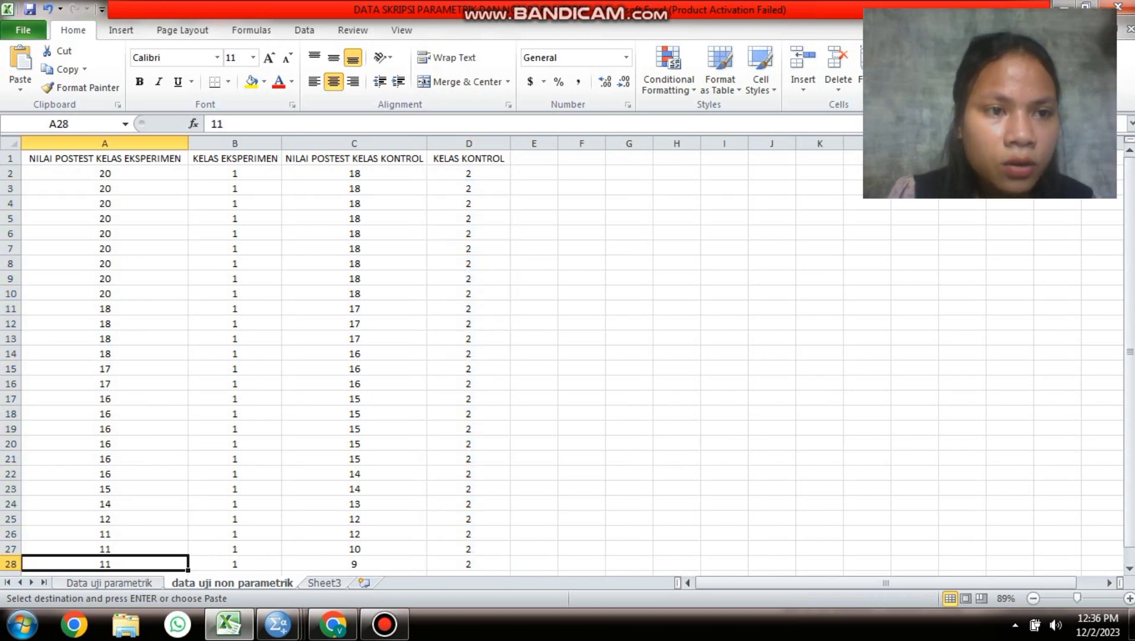
pyautogui.hotkey('ctrl', 'Up')
pyautogui.hotkey('shift', 'Down')
pyautogui.hotkey('shift', 'Down')
pyautogui.hotkey('shift', 'Down')
pyautogui.hotkey('shift', 'Down')
pyautogui.hotkey('shift', 'Down')
pyautogui.hotkey('shift', 'Down')
pyautogui.hotkey('shift', 'Down')
pyautogui.hotkey('shift', 'Down')
pyautogui.hotkey('shift', 'Down')
pyautogui.hotkey('shift', 'Down')
pyautogui.hotkey('shift', 'Down')
pyautogui.hotkey('shift', 'Down')
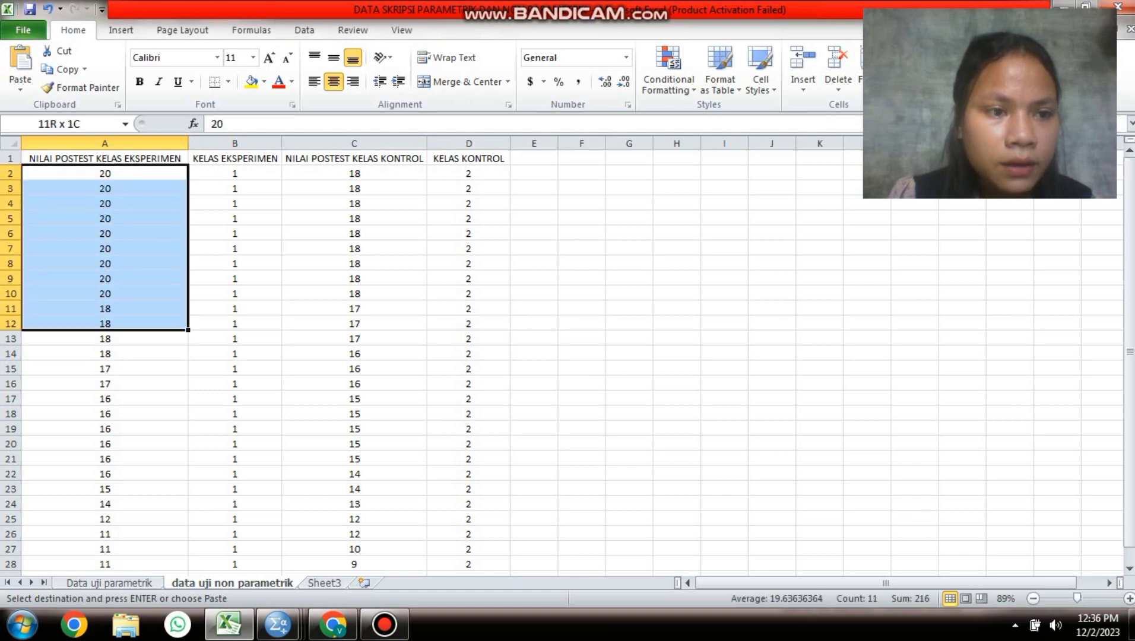
pyautogui.hotkey('shift', 'Down')
pyautogui.hotkey('shift', 'Down')
pyautogui.hotkey('shift', 'Down')
pyautogui.hotkey('shift', 'Down')
pyautogui.hotkey('shift', 'Down')
pyautogui.hotkey('shift', 'Down')
pyautogui.hotkey('shift', 'Down')
pyautogui.hotkey('shift', 'Down')
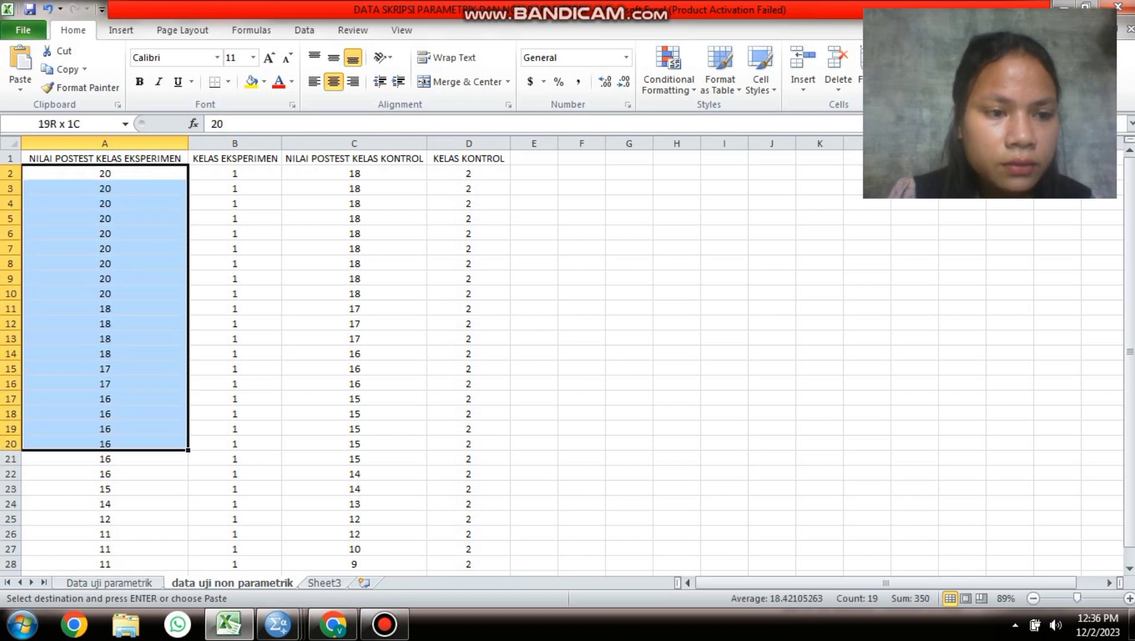
pyautogui.hotkey('shift', 'Down')
pyautogui.hotkey('shift', 'Down')
pyautogui.hotkey('shift', 'Down')
pyautogui.hotkey('shift', 'Down')
pyautogui.hotkey('shift', 'Down')
pyautogui.hotkey('shift', 'Down')
pyautogui.hotkey('shift', 'Down')
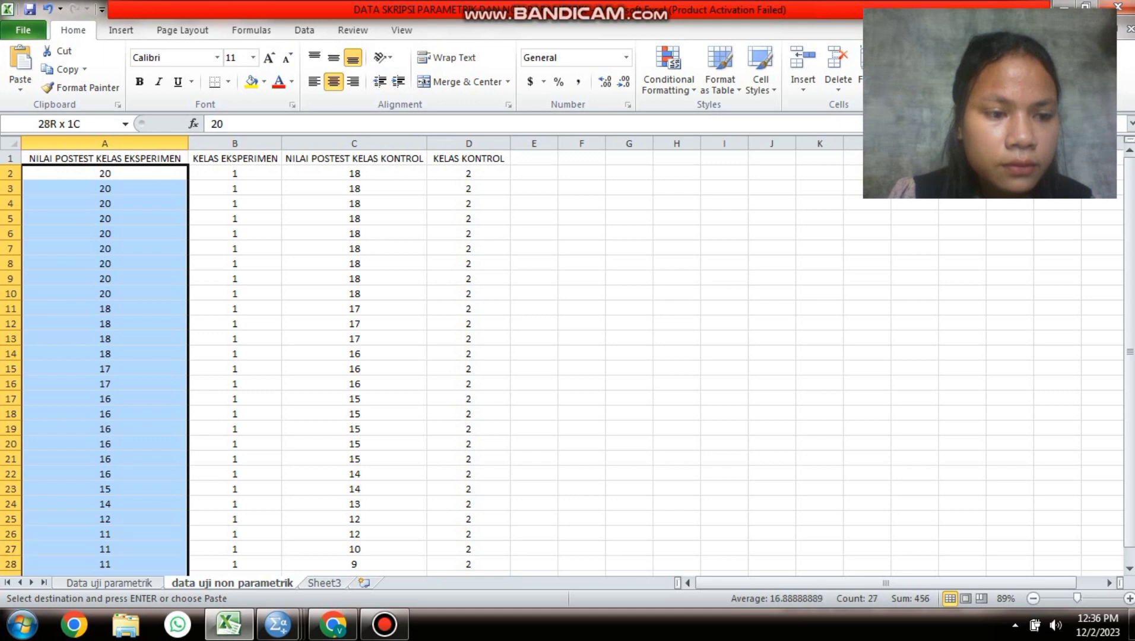
pyautogui.hotkey('shift', 'Up')
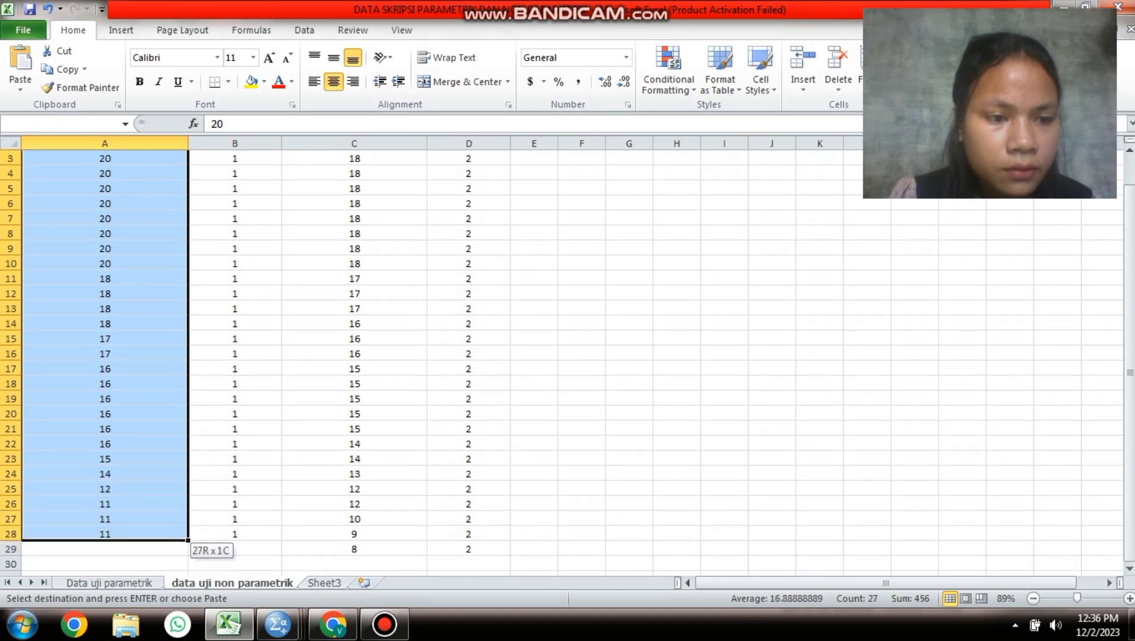
pyautogui.hotkey('ctrl', 'c')
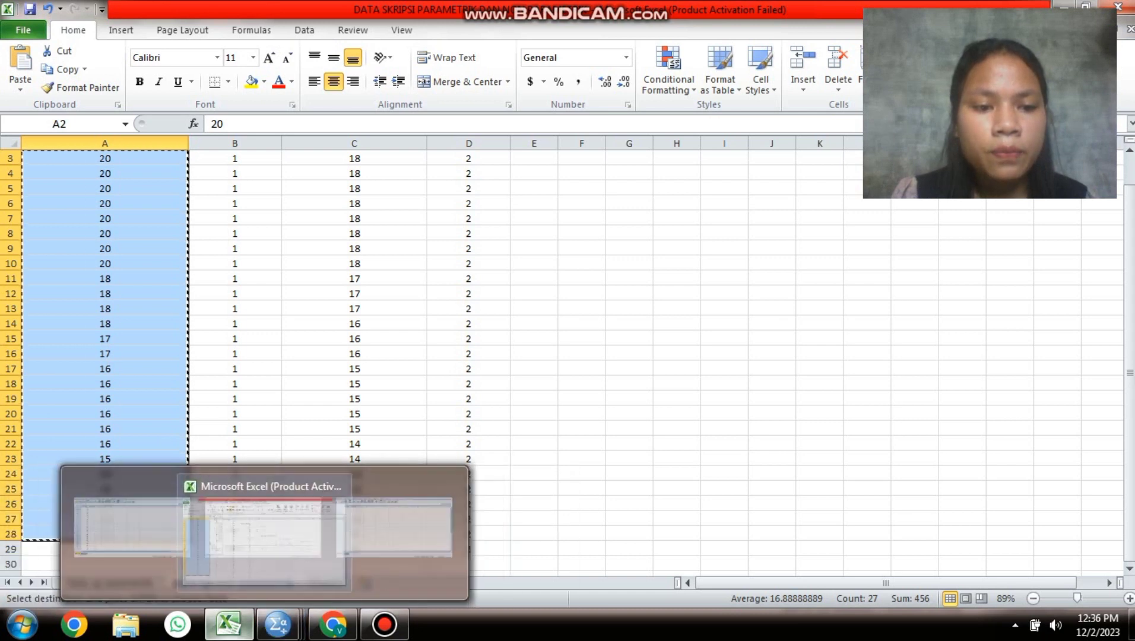
# Step: Switch to the SPSS data editor and paste the copied experimental class scores into Nilai from row 1
pyautogui.click(229, 623)
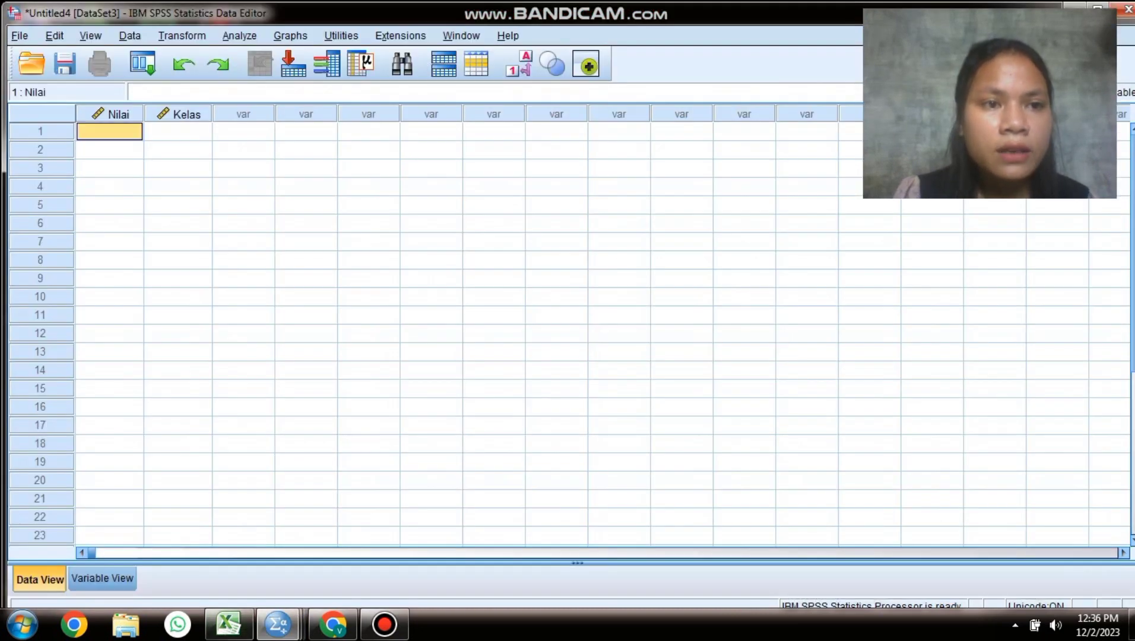
pyautogui.rightClick(104, 131)
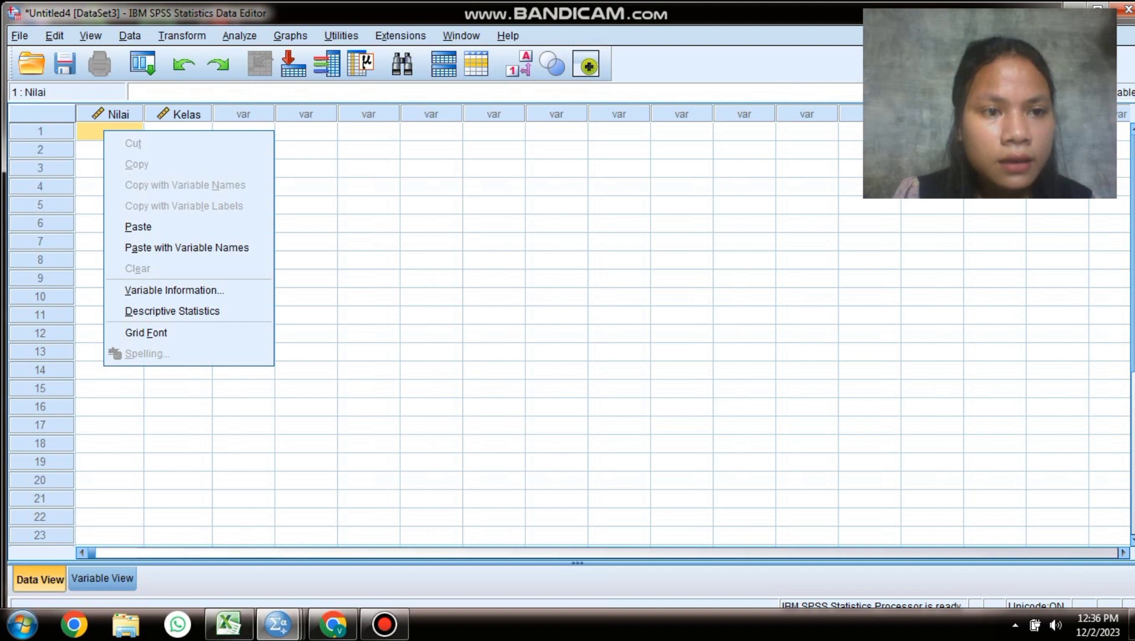
pyautogui.click(140, 226)
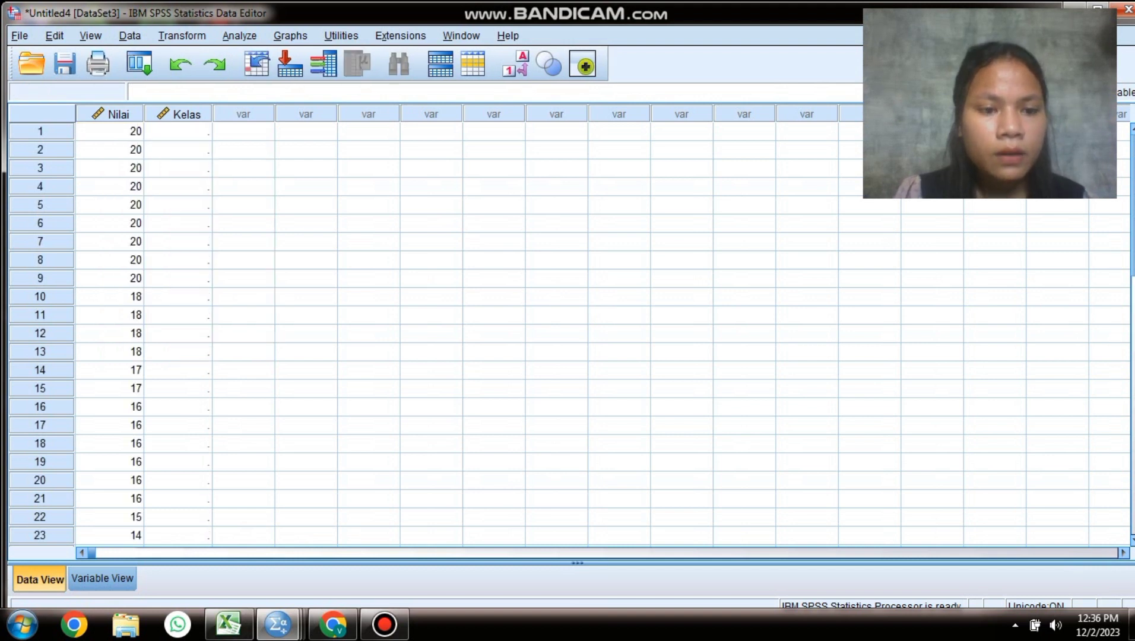
# Step: Switch back to Excel and copy the control class posttest scores in cells C2:C29
pyautogui.click(229, 624)
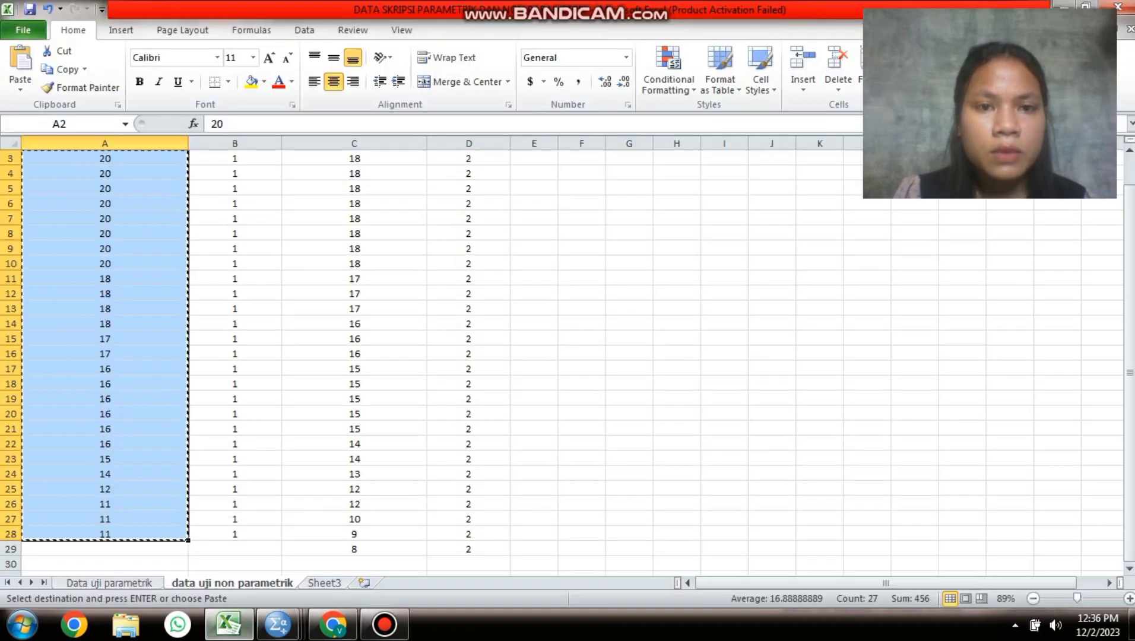
pyautogui.moveTo(1129, 372); pyautogui.dragTo(1130, 358)
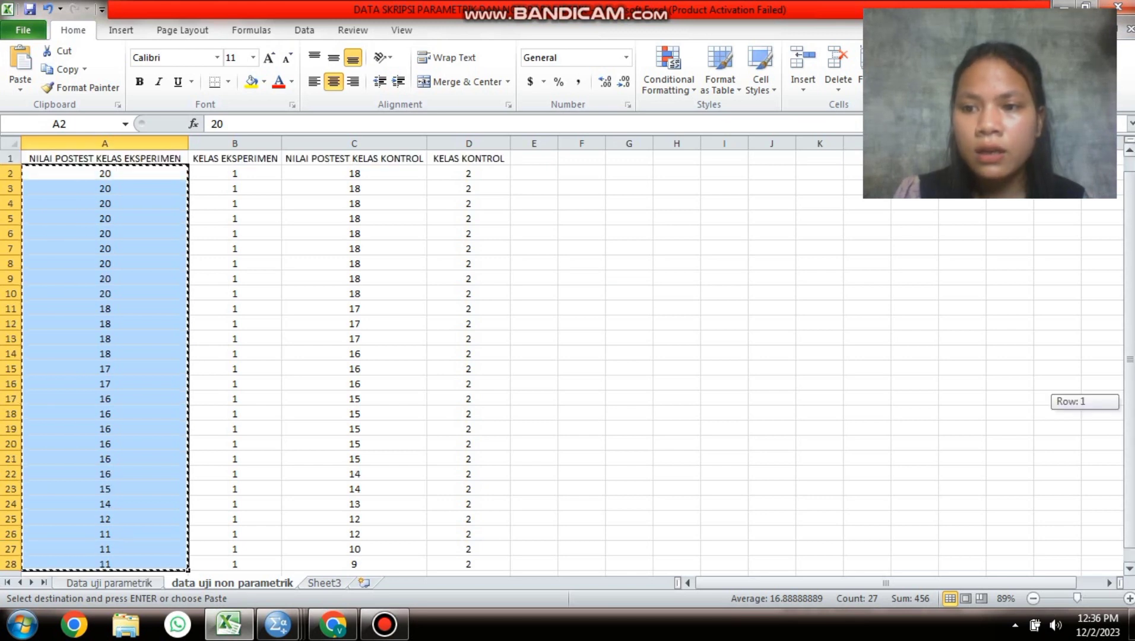
pyautogui.click(581, 202)
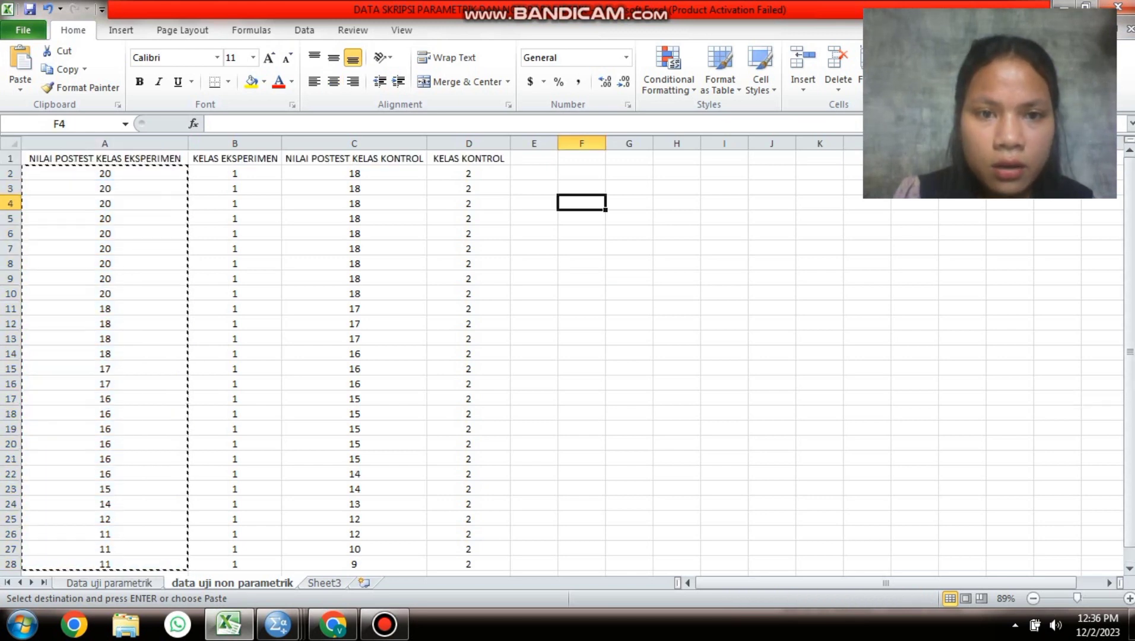
pyautogui.click(533, 232)
pyautogui.press('Escape')
pyautogui.moveTo(354, 173); pyautogui.dragTo(354, 552)
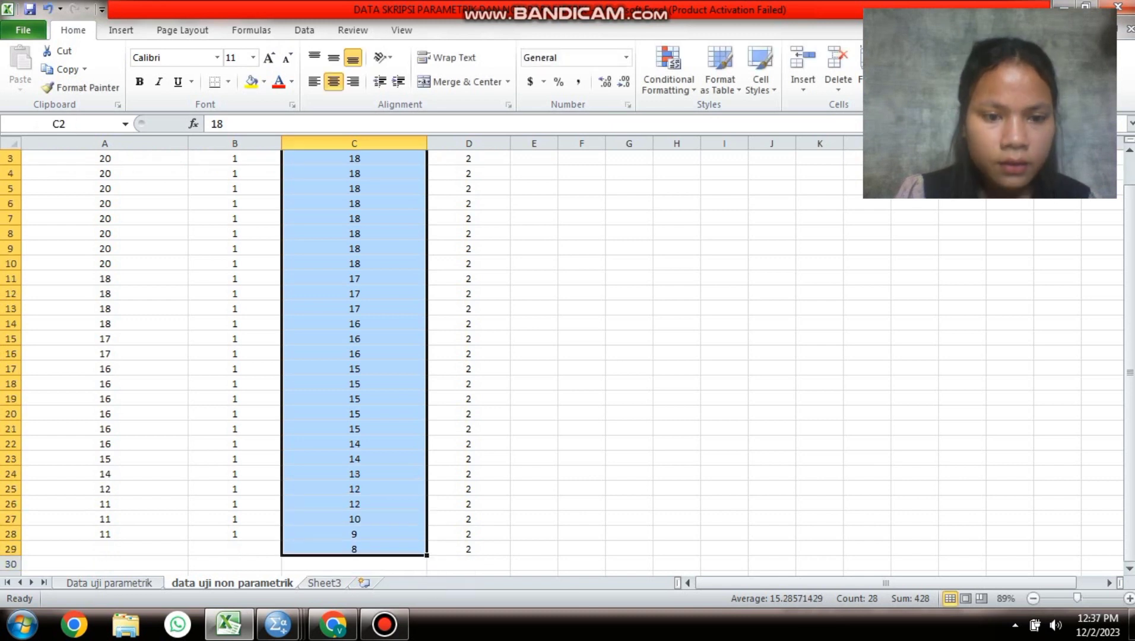
pyautogui.hotkey('ctrl', 'c')
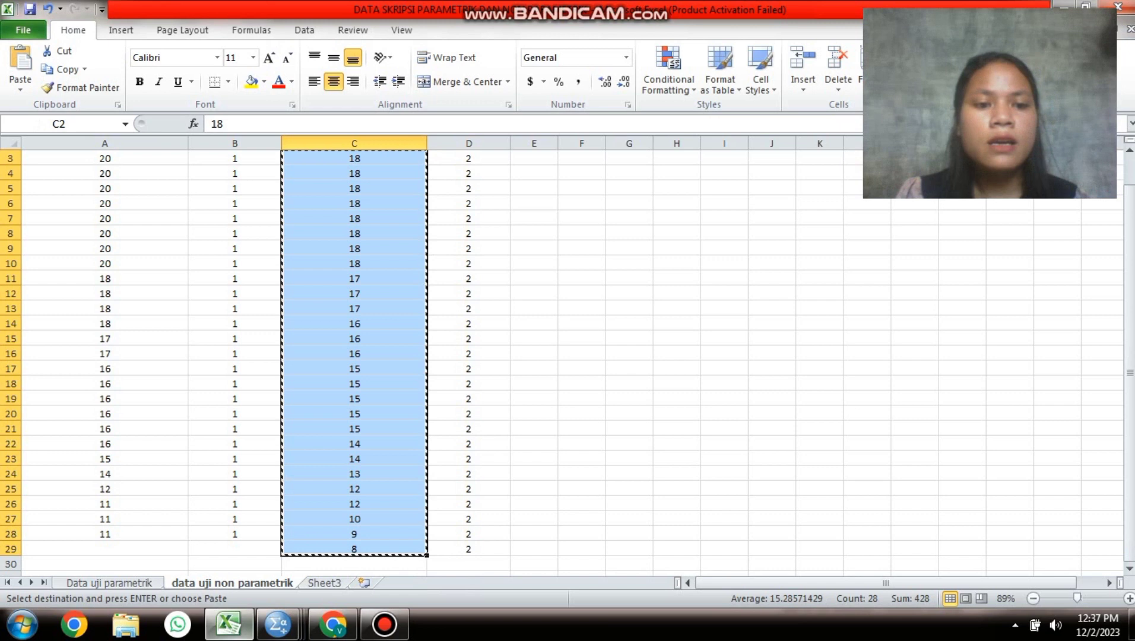
# Step: Switch to SPSS and paste the control class scores into Nilai from row 28, below the experimental class scores
pyautogui.moveTo(228, 623)
pyautogui.click(277, 623)
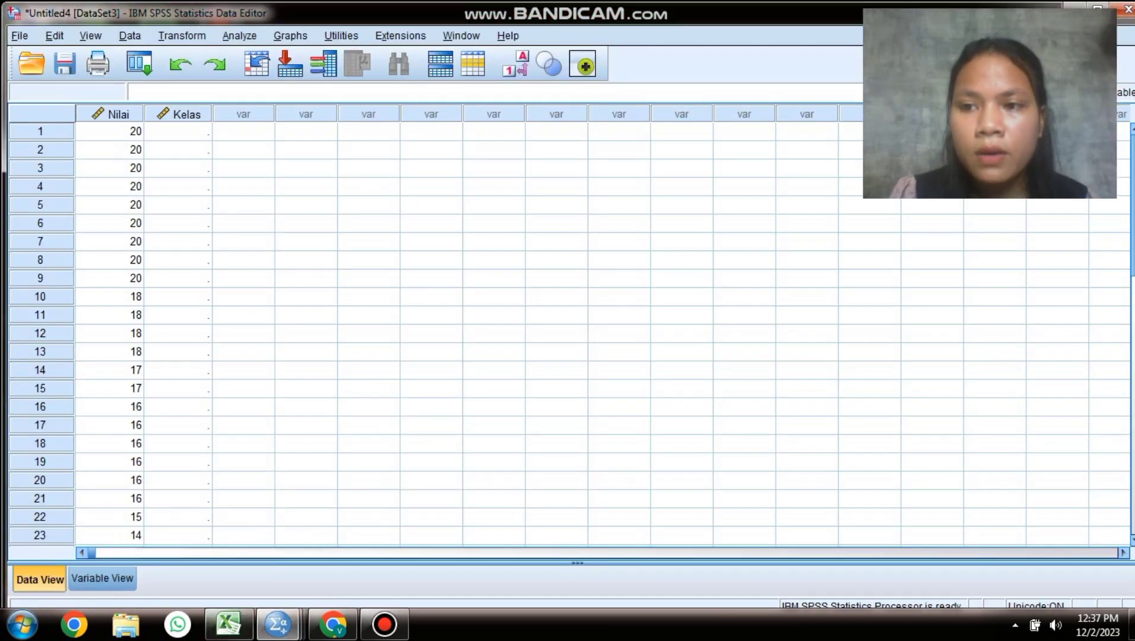
pyautogui.scroll(-4, 569, 333)
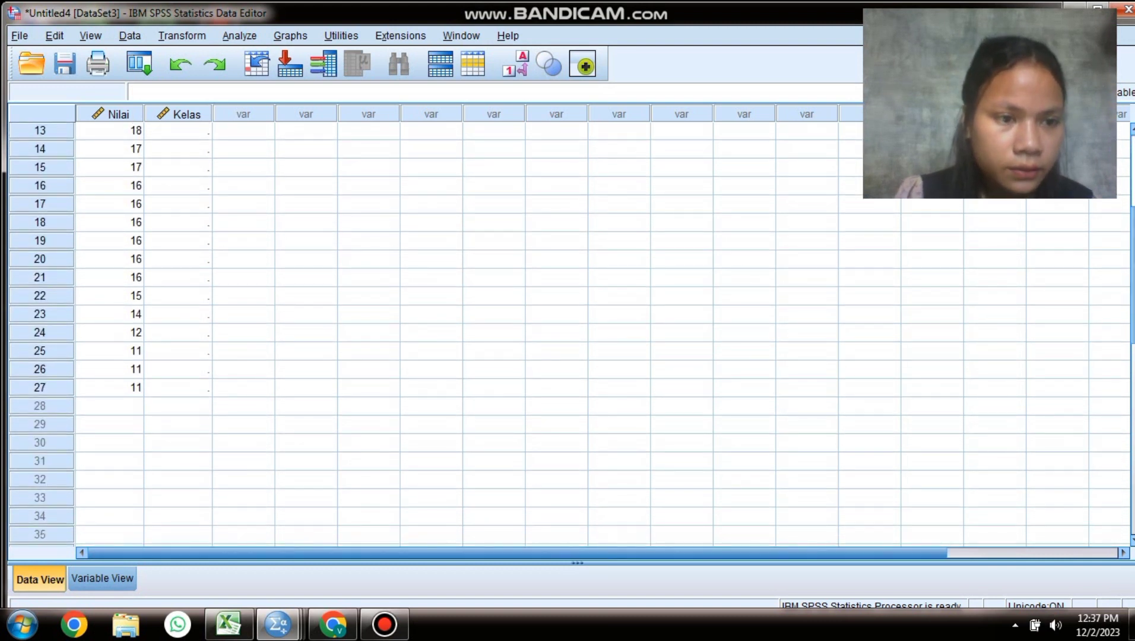
pyautogui.click(109, 406)
pyautogui.rightClick(127, 402)
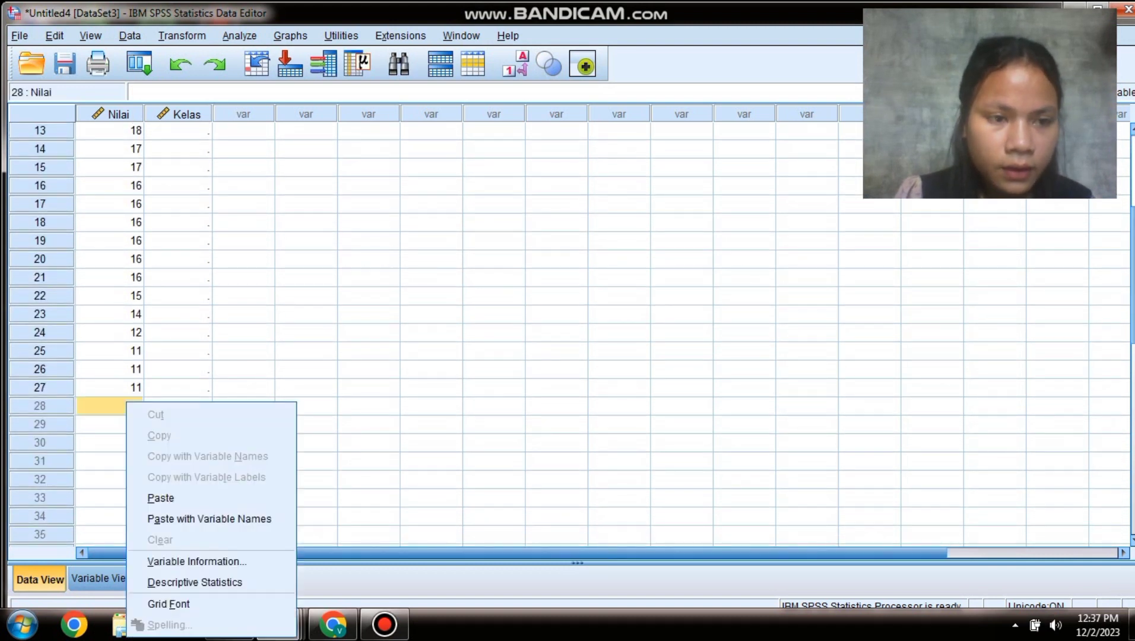
pyautogui.click(160, 498)
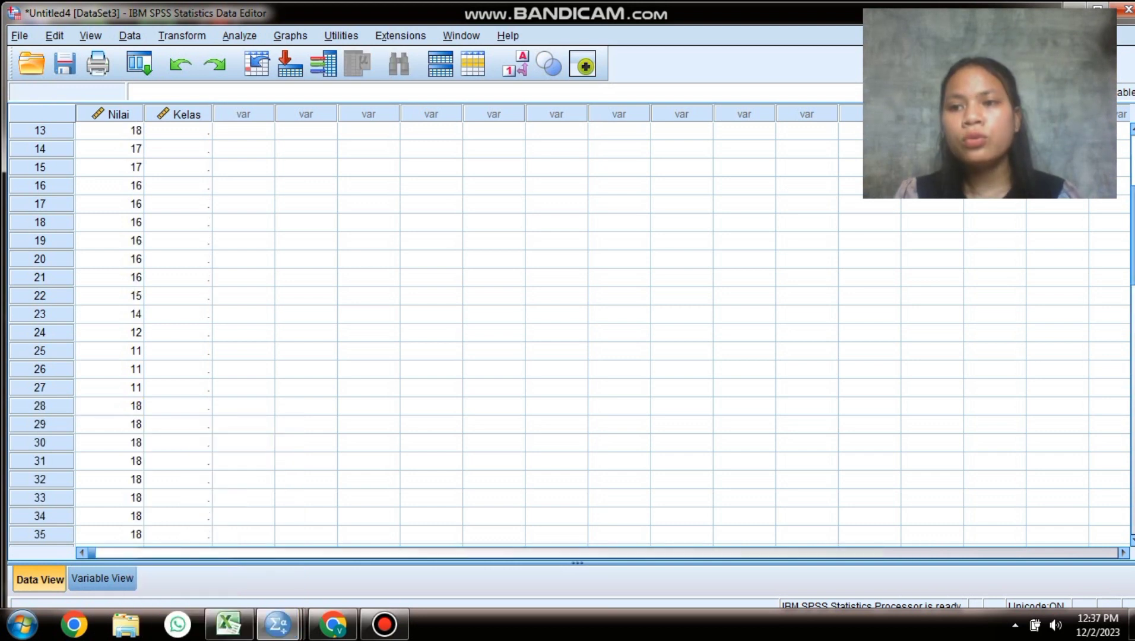
# Step: Copy the experimental class codes in B2:B28 from the Excel sheet and paste them into the SPSS Kelas column from row 1
pyautogui.scroll(4, 569, 332)
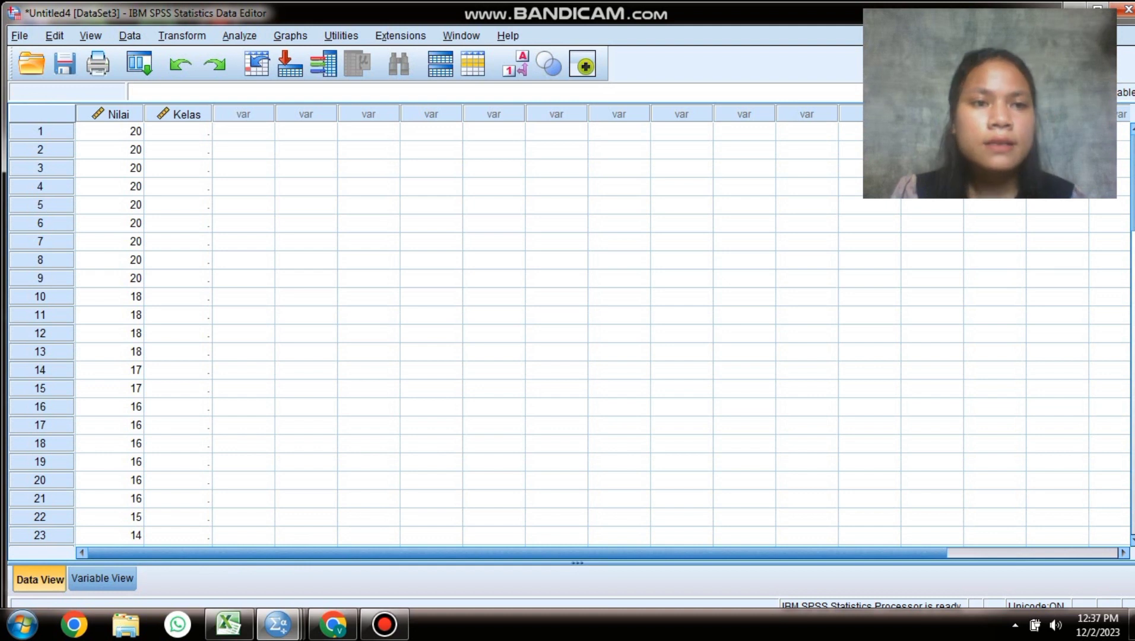
pyautogui.click(177, 131)
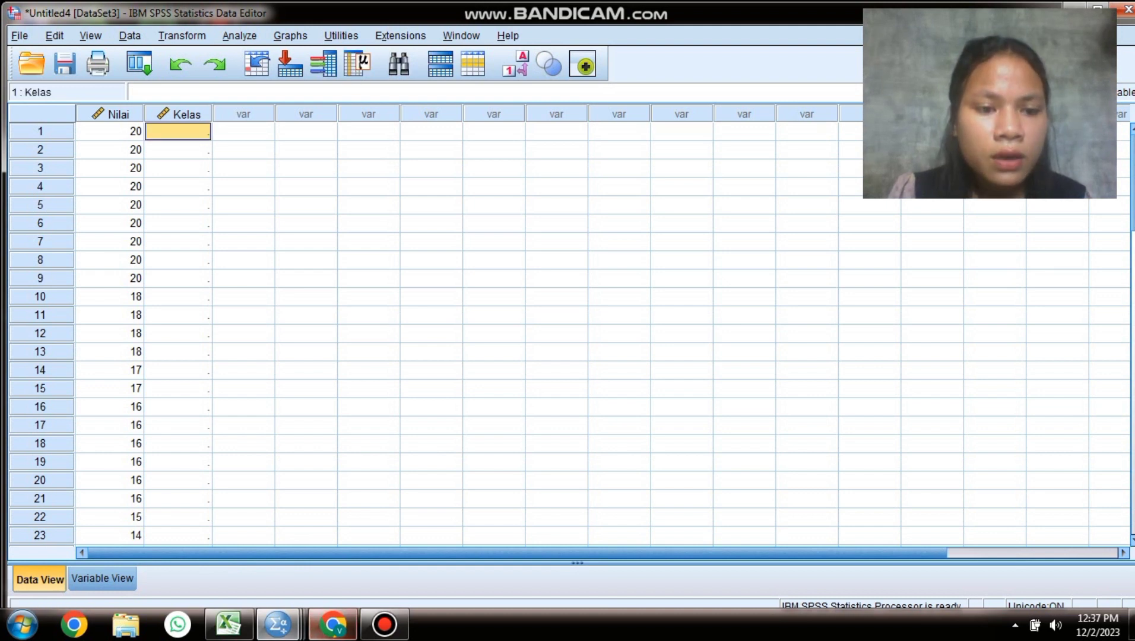
pyautogui.click(228, 624)
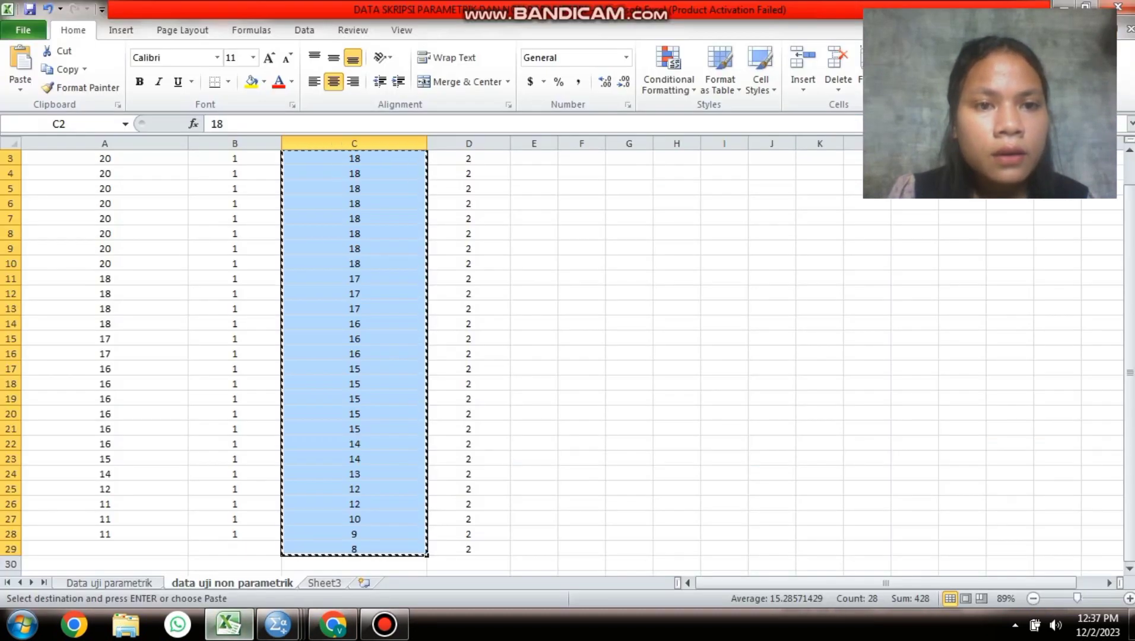
pyautogui.click(581, 202)
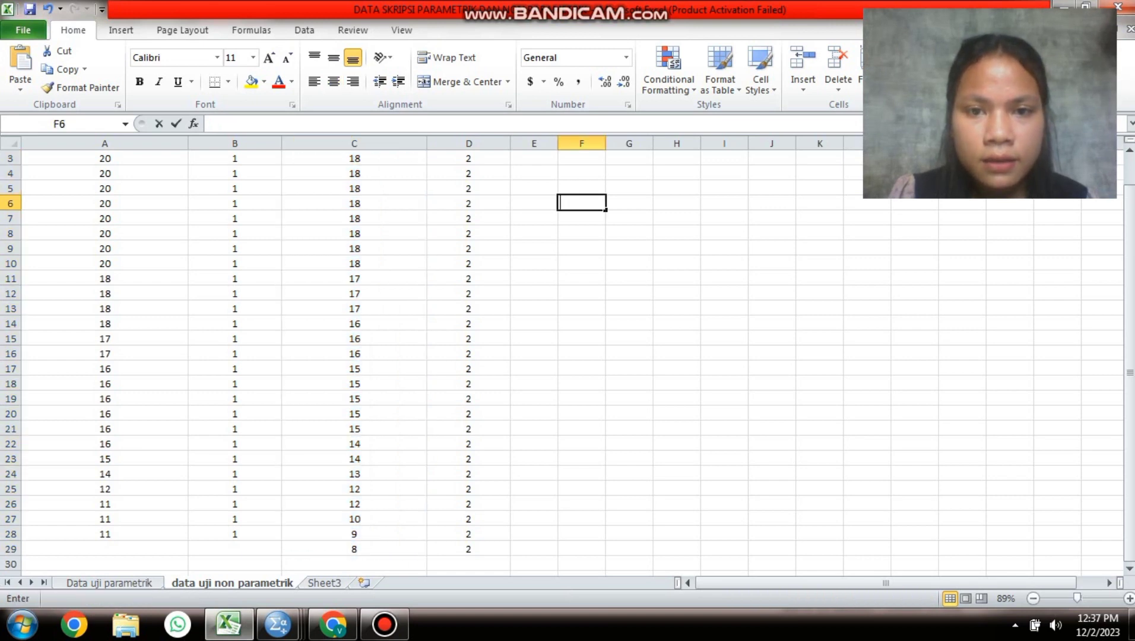
pyautogui.moveTo(1130, 372); pyautogui.dragTo(1130, 352)
pyautogui.moveTo(234, 173); pyautogui.dragTo(235, 533)
pyautogui.hotkey('ctrl', 'c')
pyautogui.hotkey('alt', 'Tab')
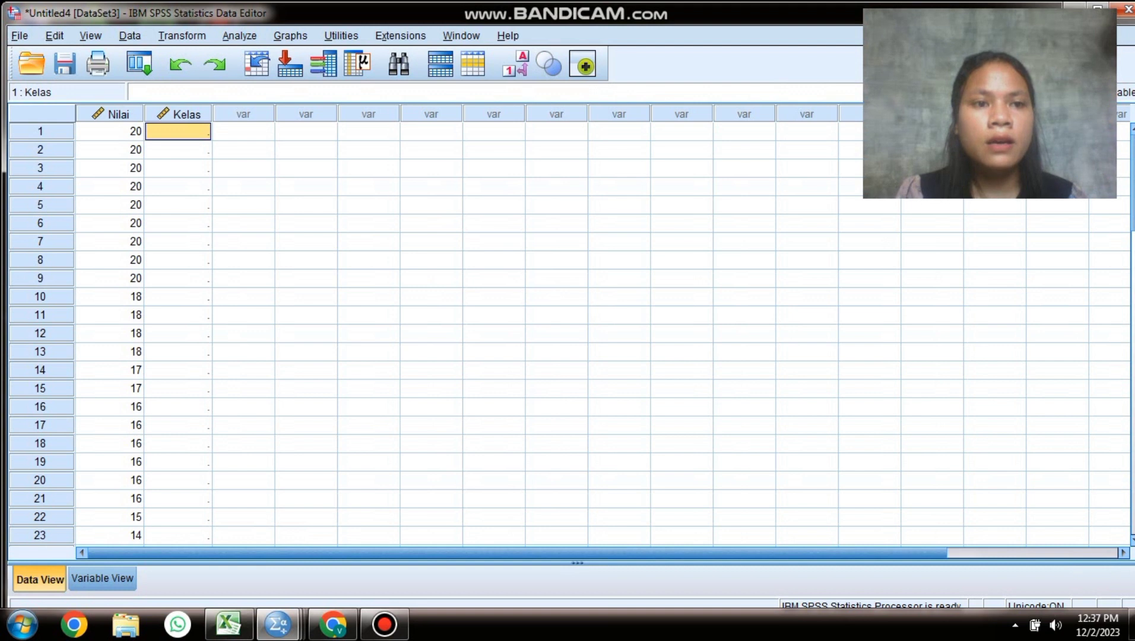
pyautogui.rightClick(177, 128)
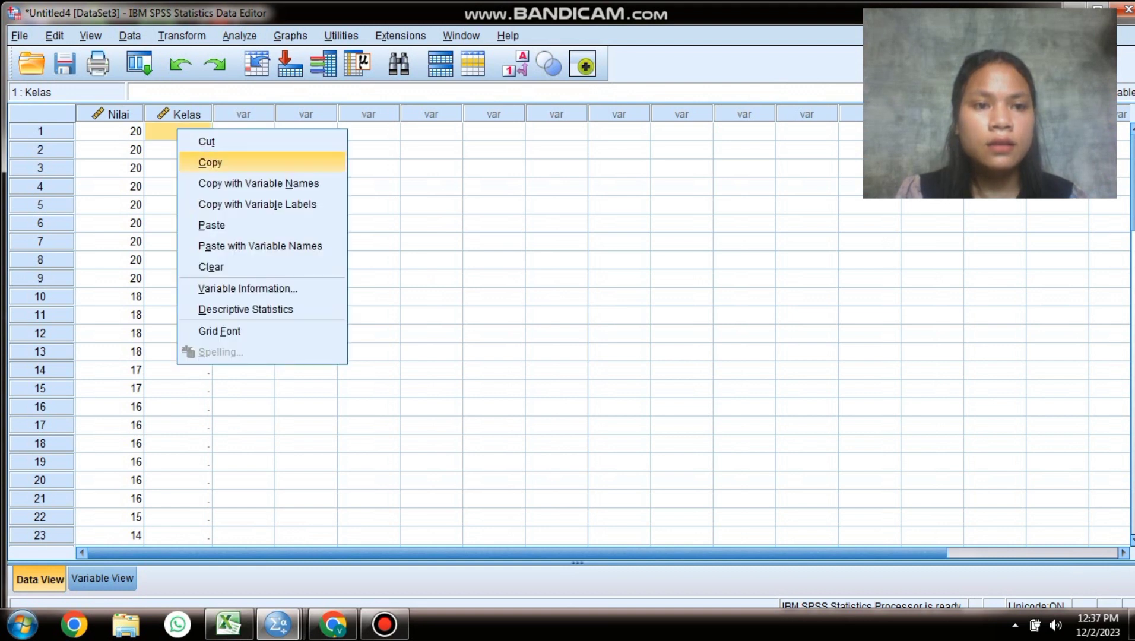
pyautogui.click(211, 225)
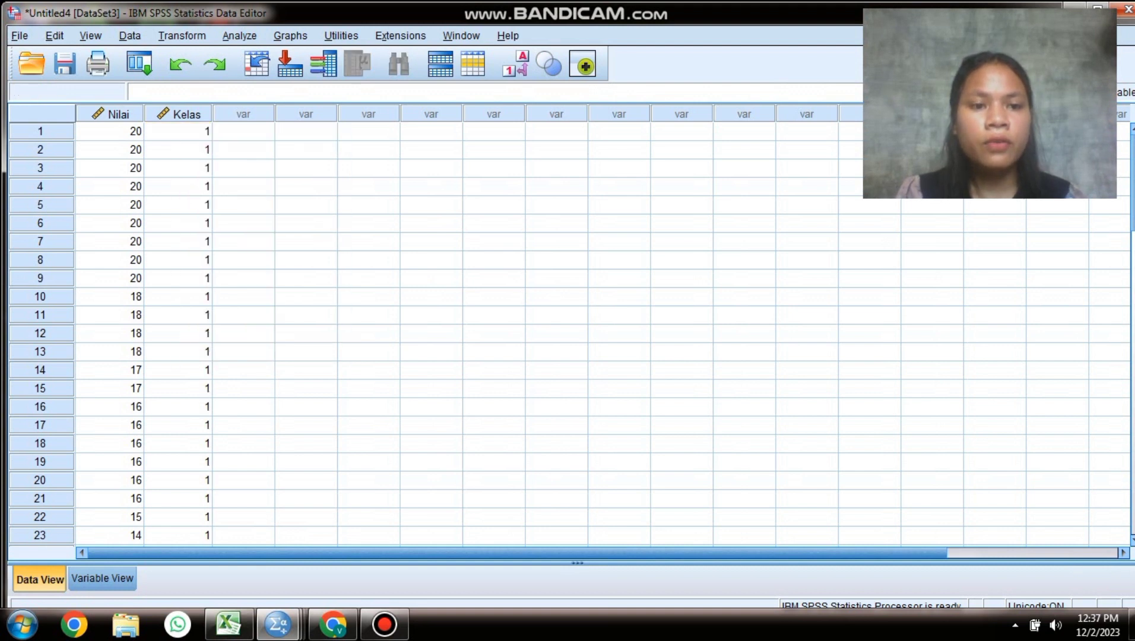
# Step: Switch to Excel and copy the control class codes in cells D2:D29
pyautogui.moveTo(493, 389); pyautogui.dragTo(369, 517)
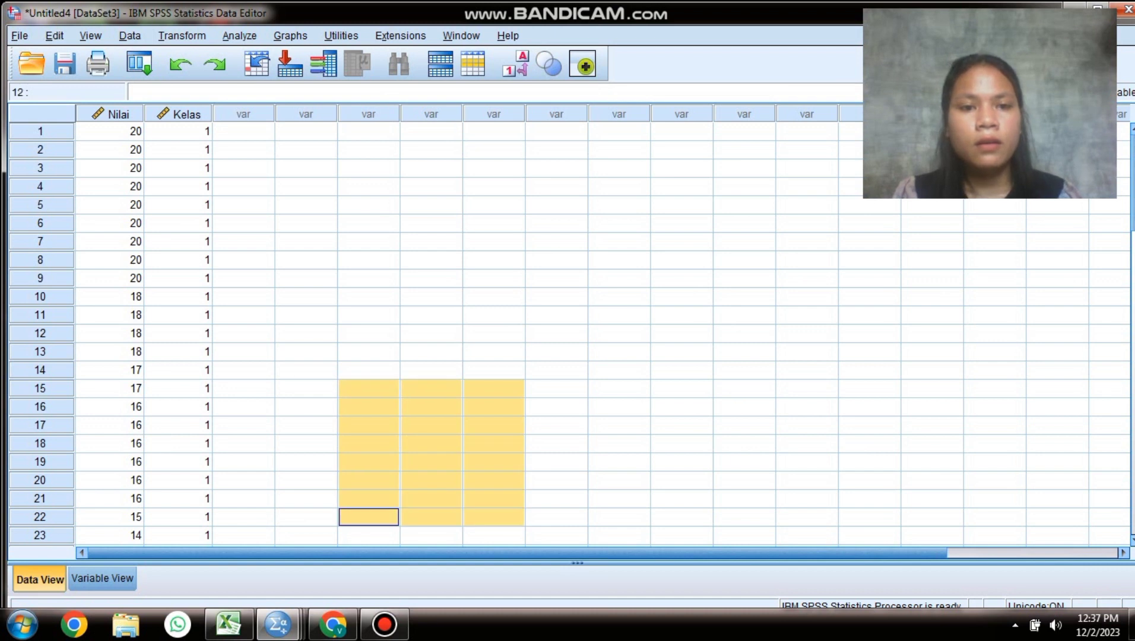
pyautogui.click(493, 333)
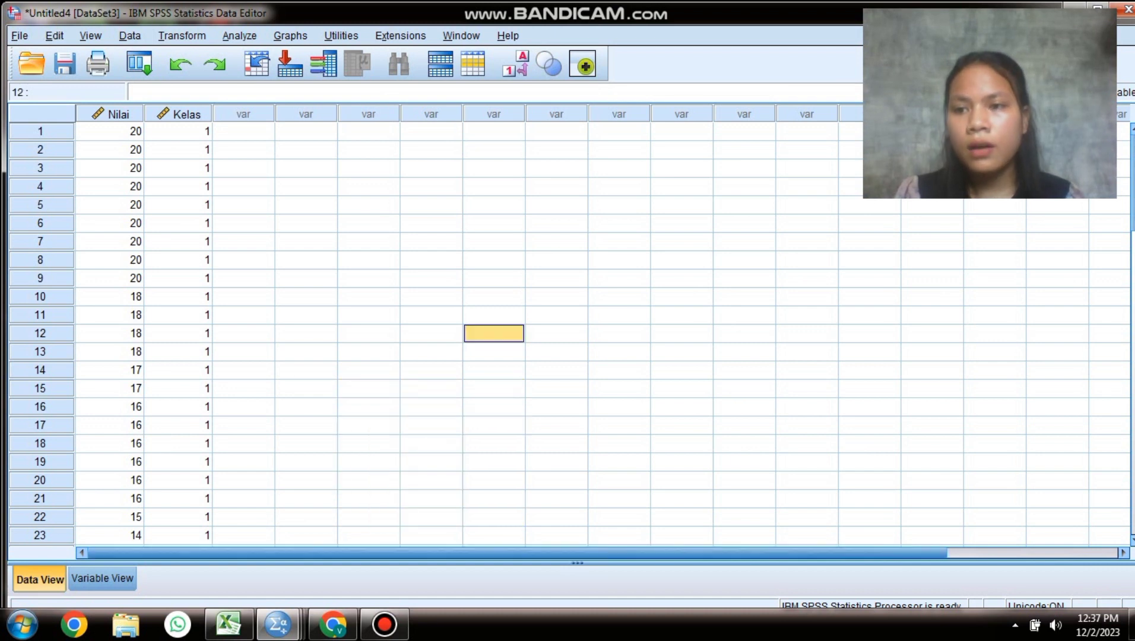
pyautogui.scroll(-6, 570, 335)
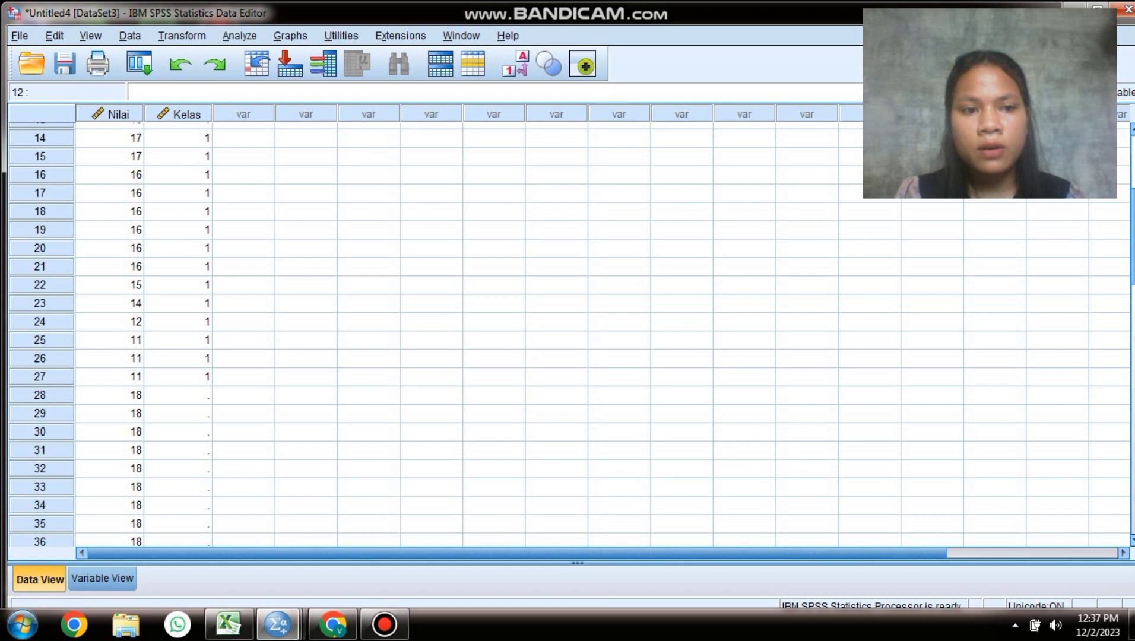
pyautogui.scroll(-3, 570, 336)
pyautogui.scroll(2, 570, 336)
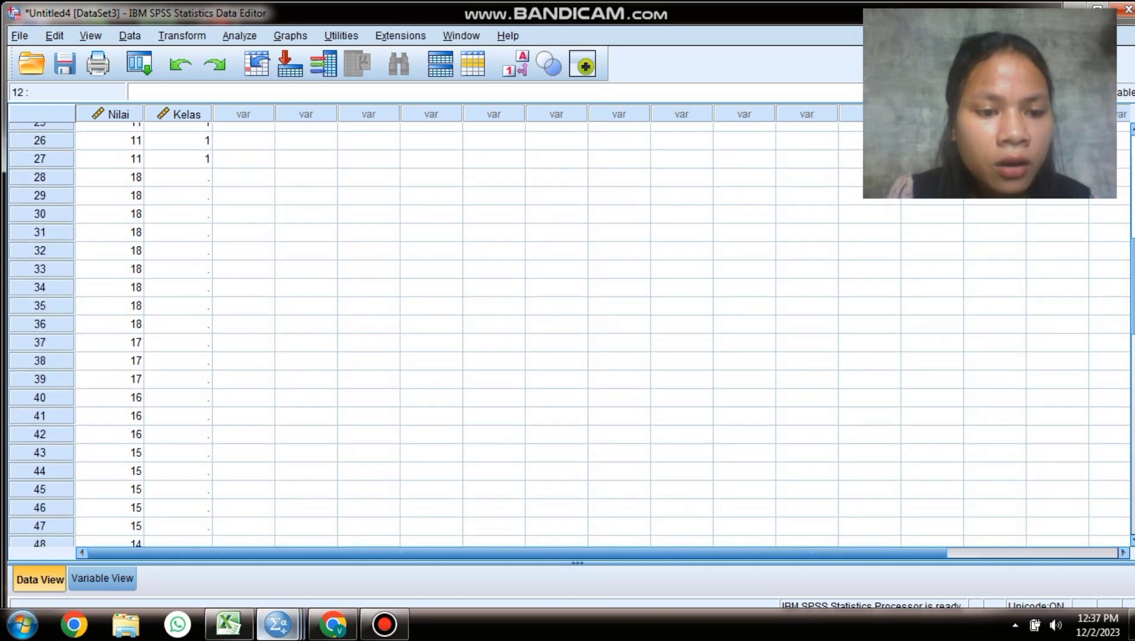
pyautogui.click(229, 623)
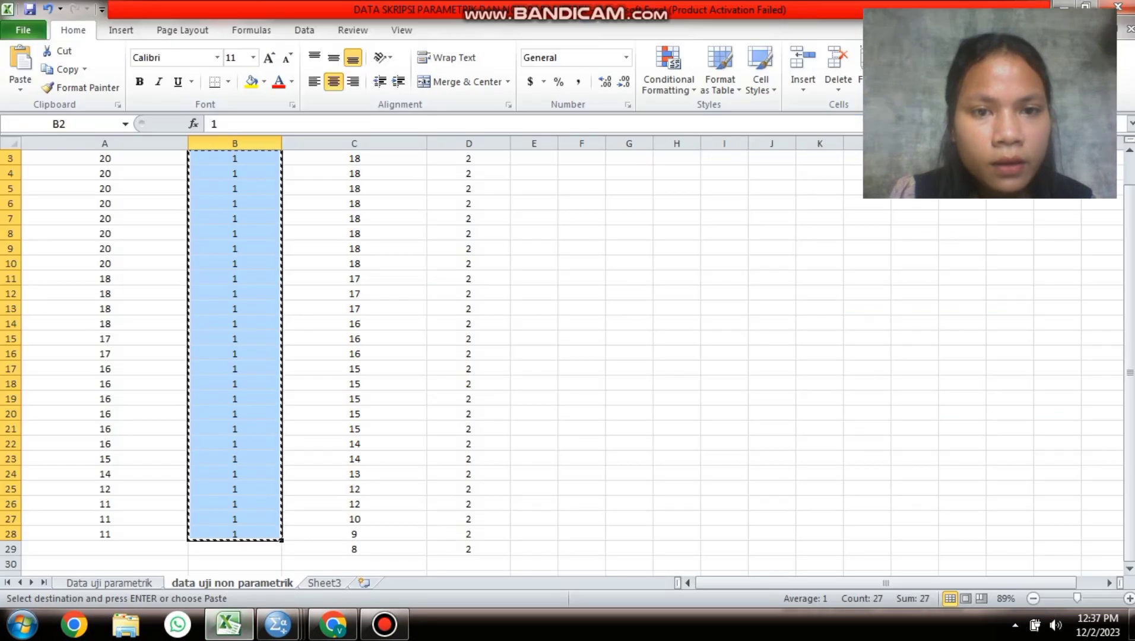
pyautogui.moveTo(1130, 373); pyautogui.dragTo(1129, 352)
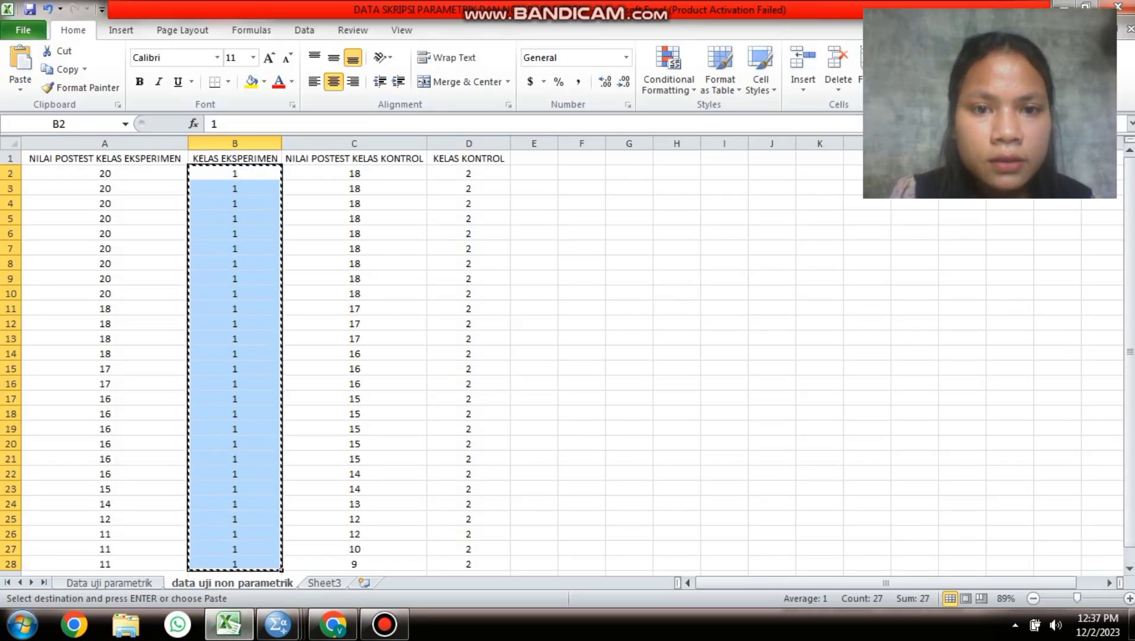
pyautogui.click(581, 172)
pyautogui.moveTo(468, 173); pyautogui.dragTo(468, 549)
pyautogui.hotkey('ctrl', 'c')
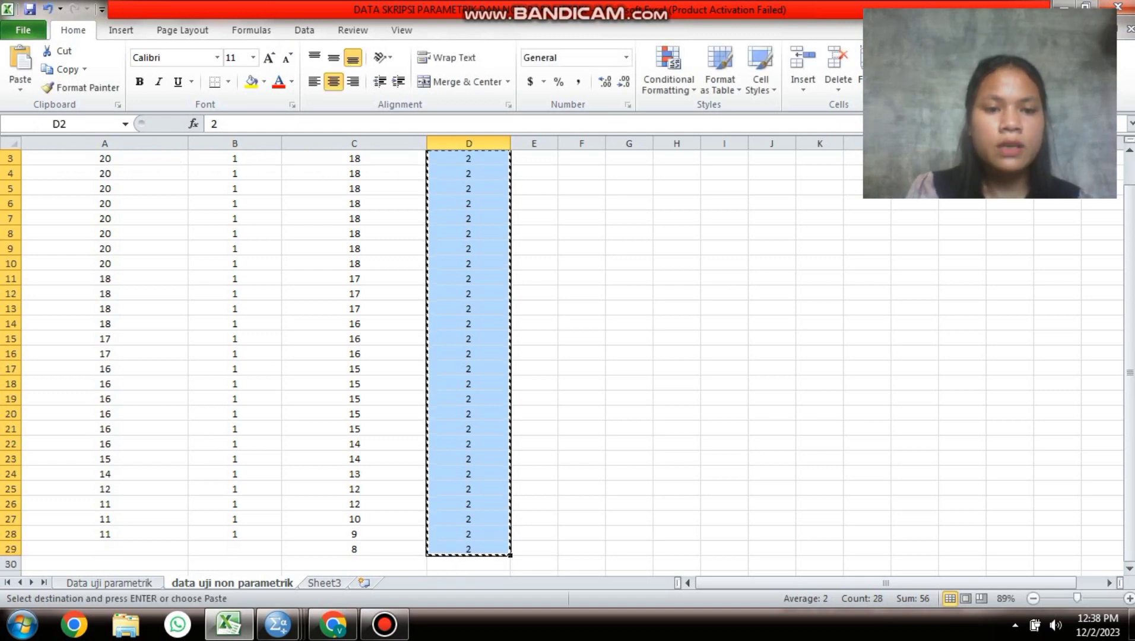
# Step: Switch to SPSS, paste the control class codes into Kelas from row 28, and check the filled columns
pyautogui.hotkey('alt', 'Tab')
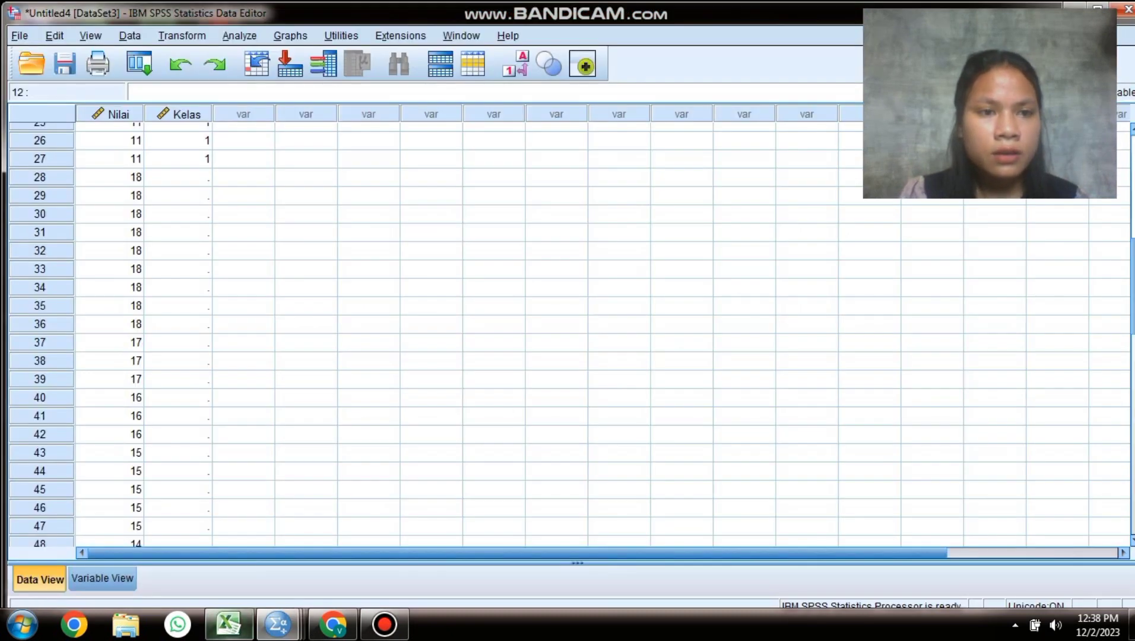
pyautogui.click(177, 177)
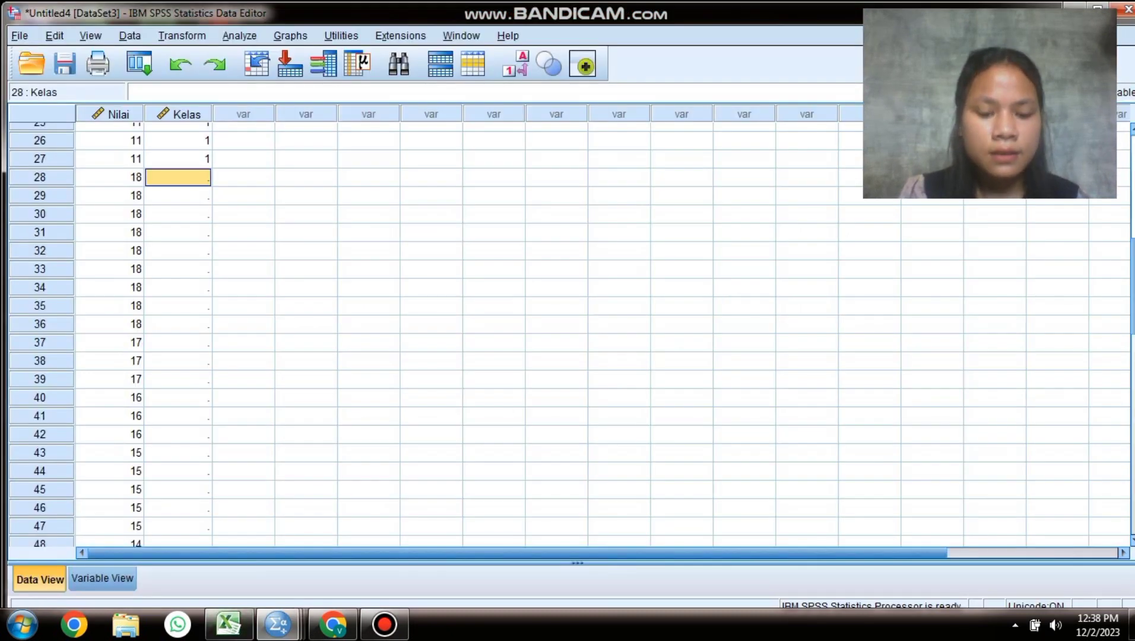
pyautogui.rightClick(188, 177)
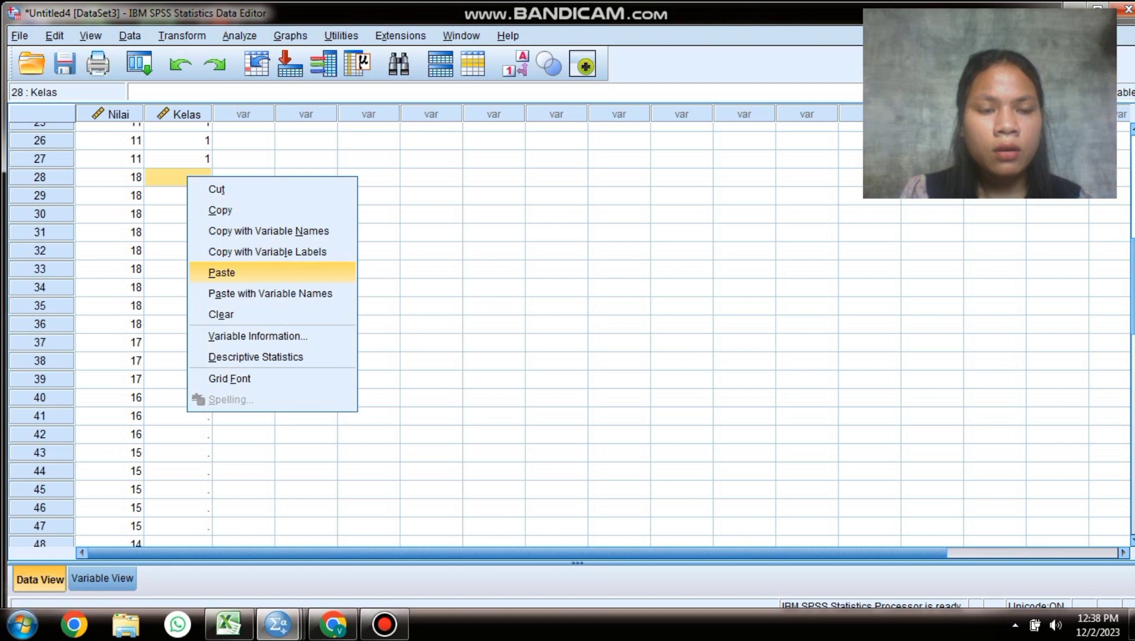
pyautogui.click(222, 272)
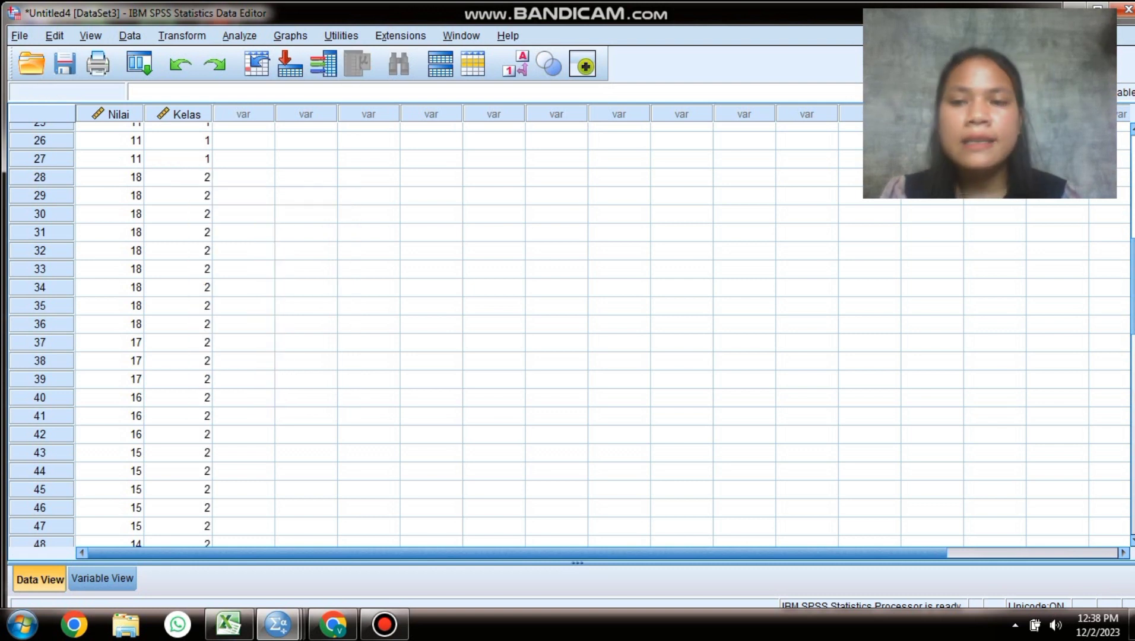
pyautogui.scroll(4, 570, 333)
pyautogui.scroll(-1, 569, 332)
pyautogui.scroll(-8, 570, 333)
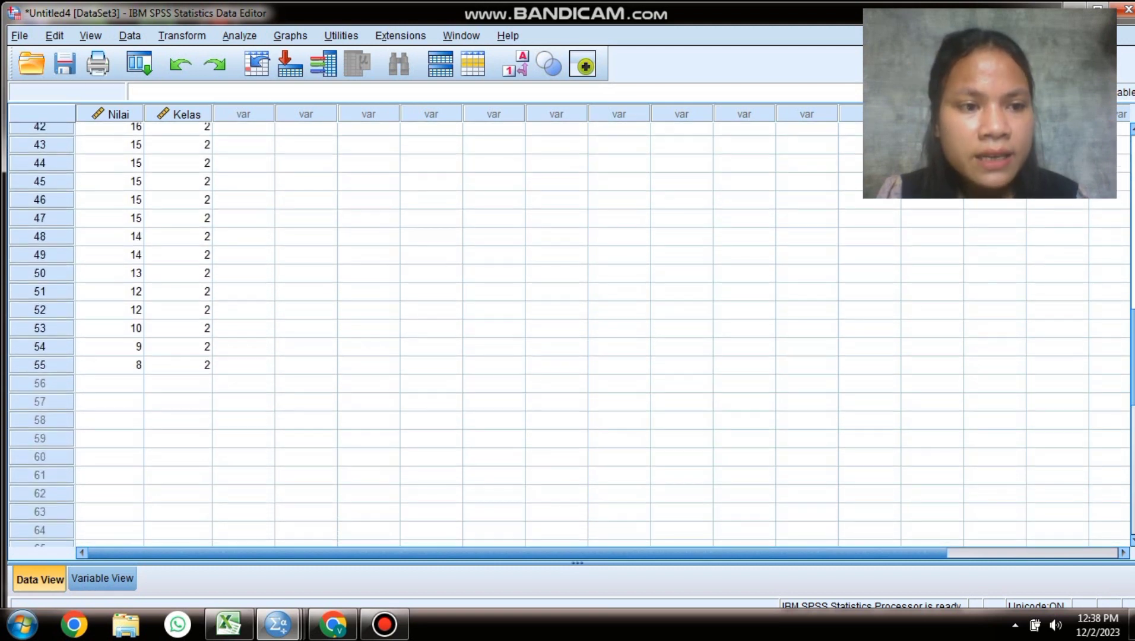
pyautogui.scroll(10, 570, 332)
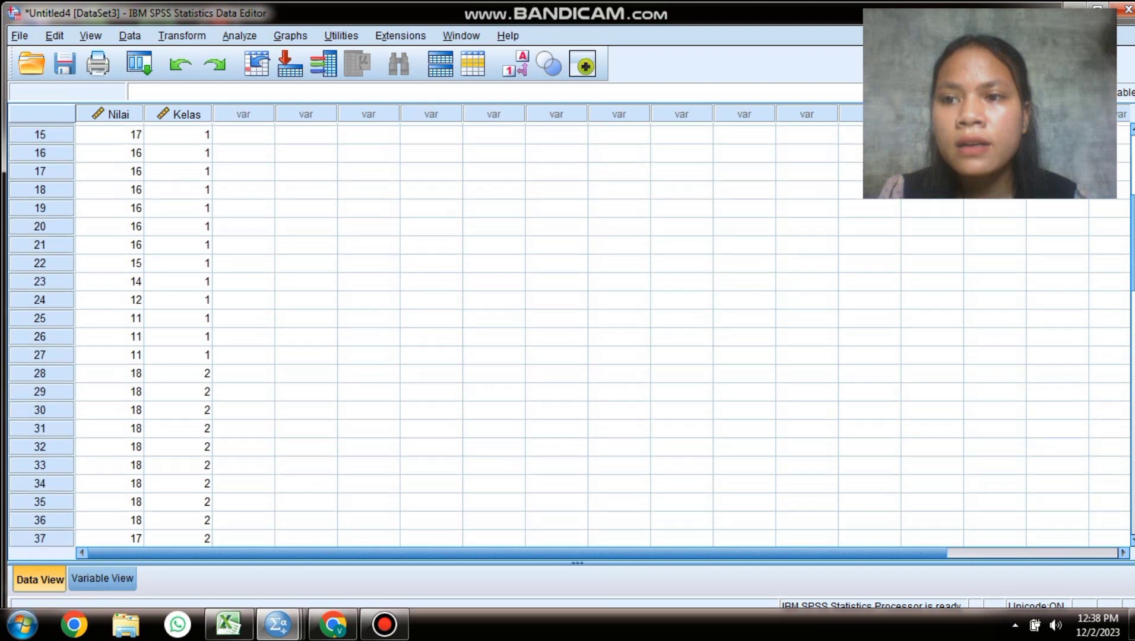
pyautogui.scroll(4, 570, 333)
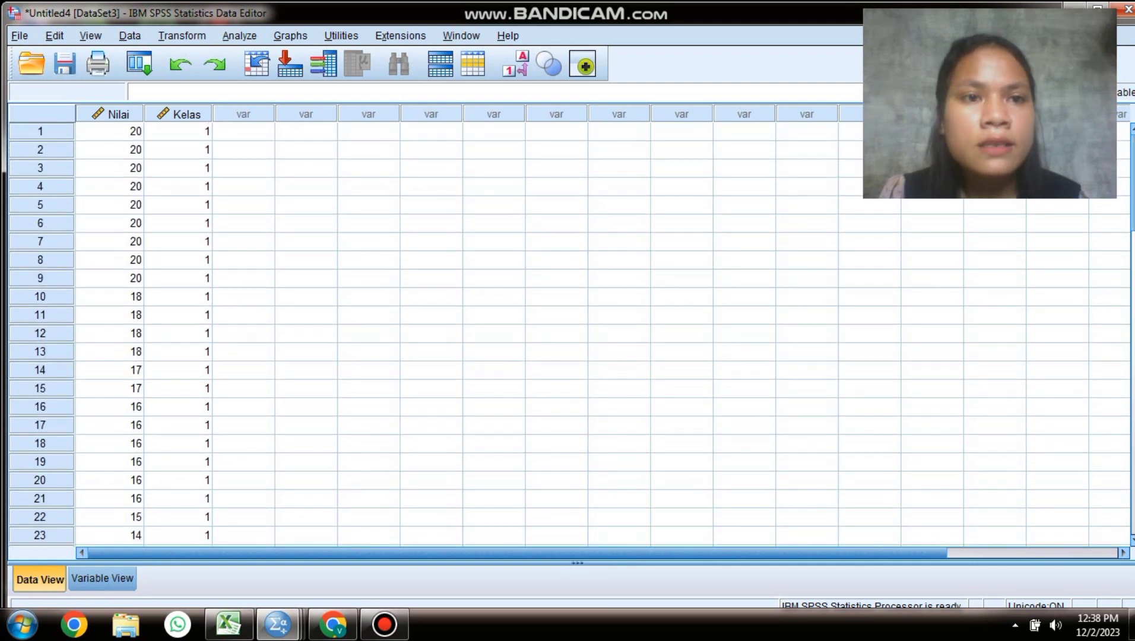
# Step: Set up a legacy nonparametric test for two independent samples with Nilai as test variable and Kelas as grouping variable
pyautogui.hotkey('alt', 'a')
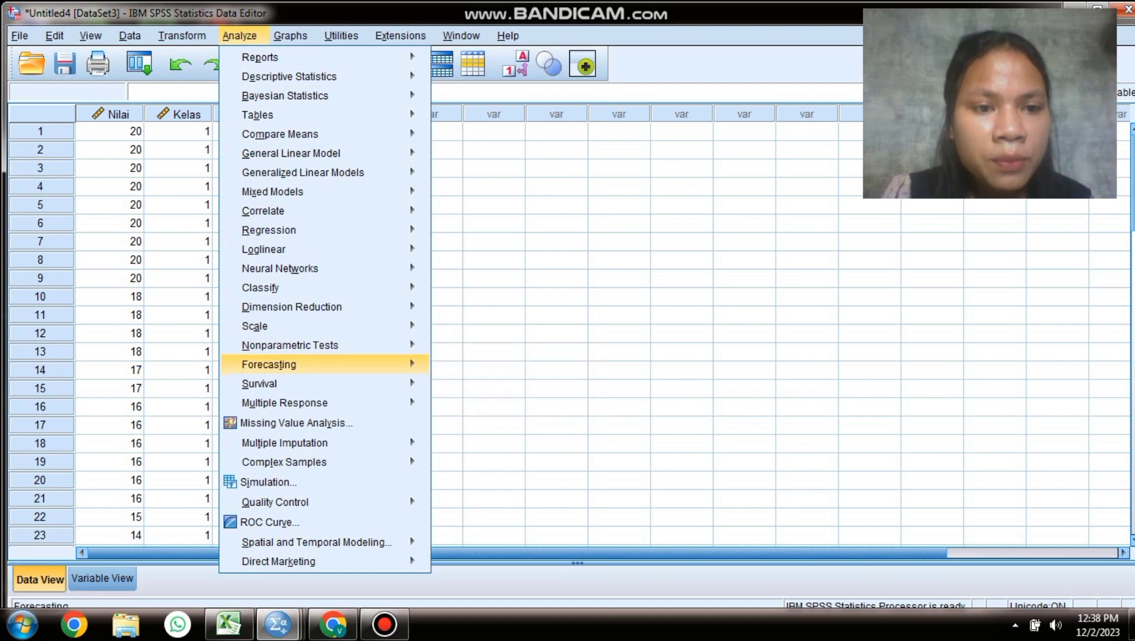
pyautogui.moveTo(289, 345)
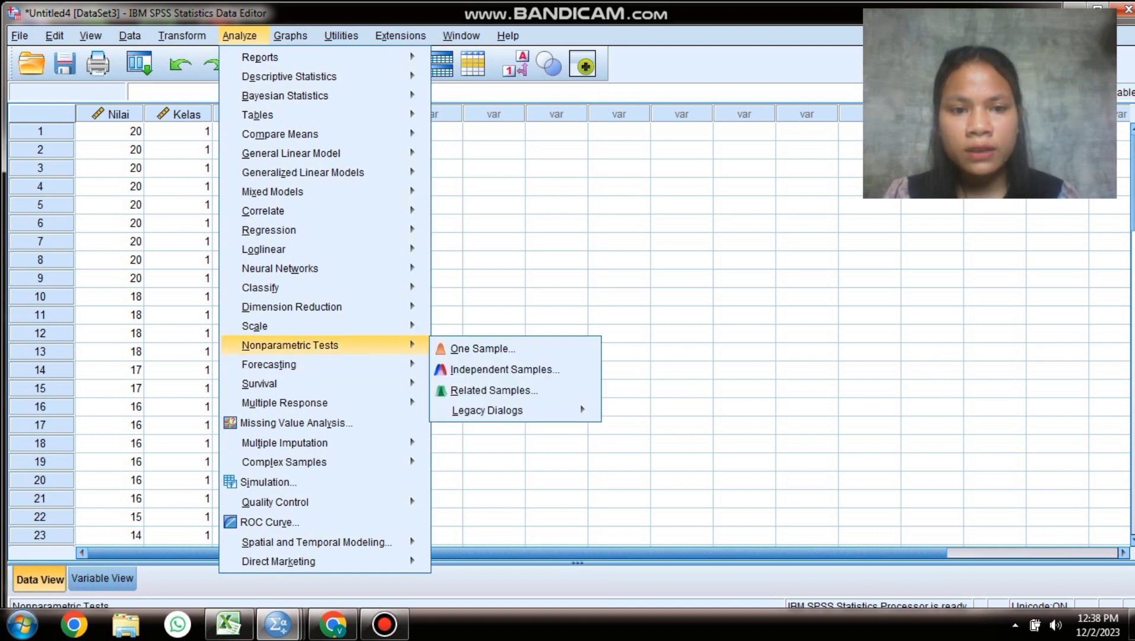
pyautogui.moveTo(486, 410)
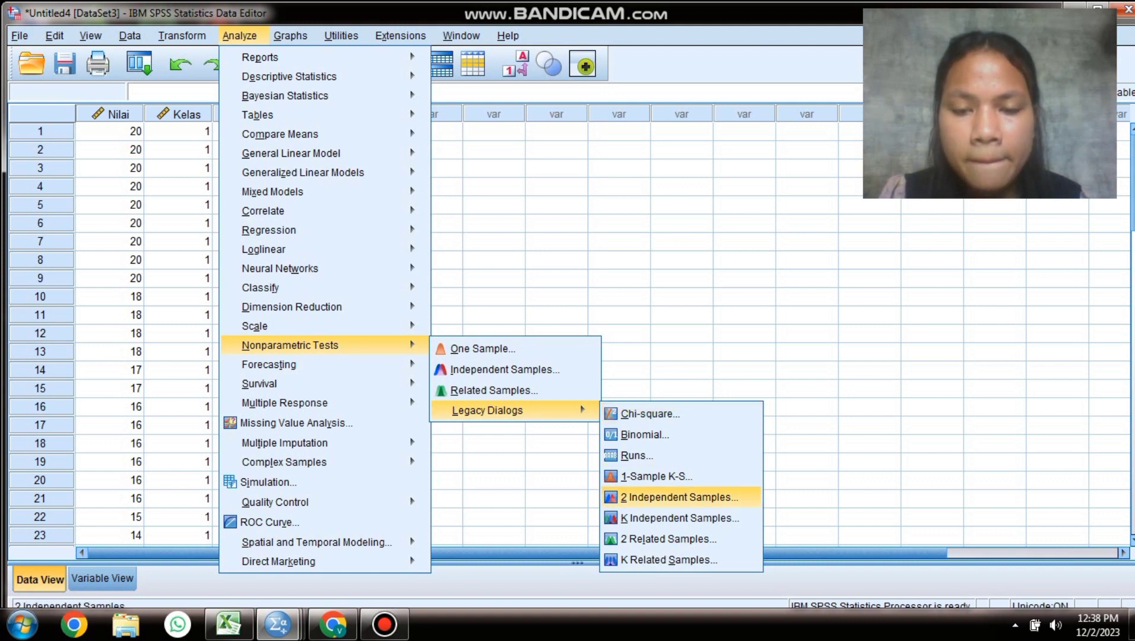
pyautogui.click(676, 497)
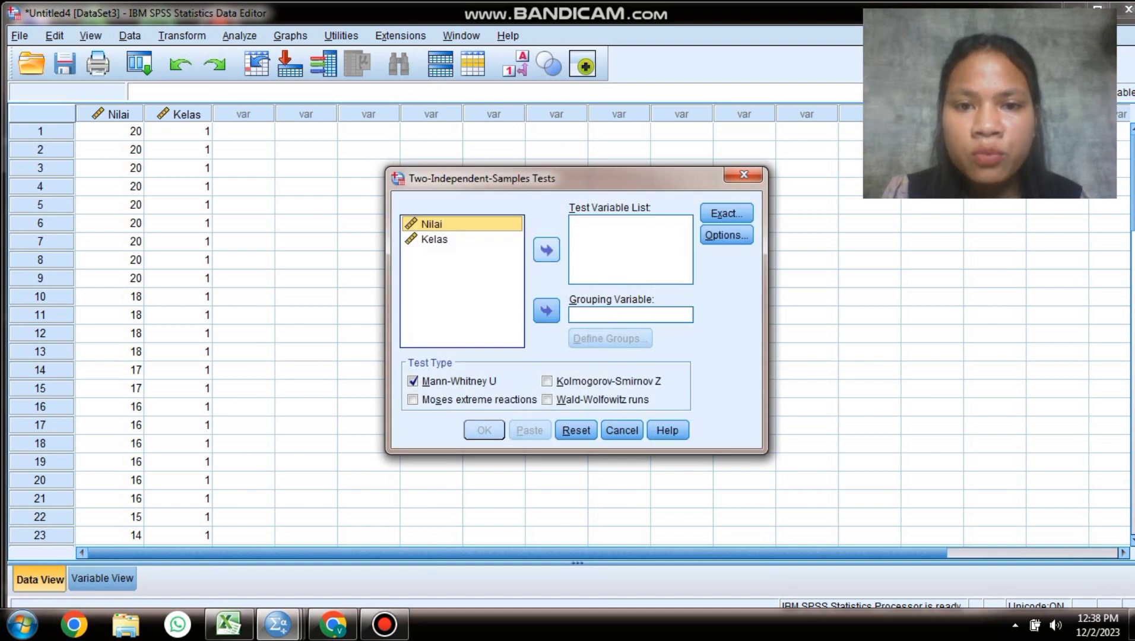
pyautogui.click(546, 250)
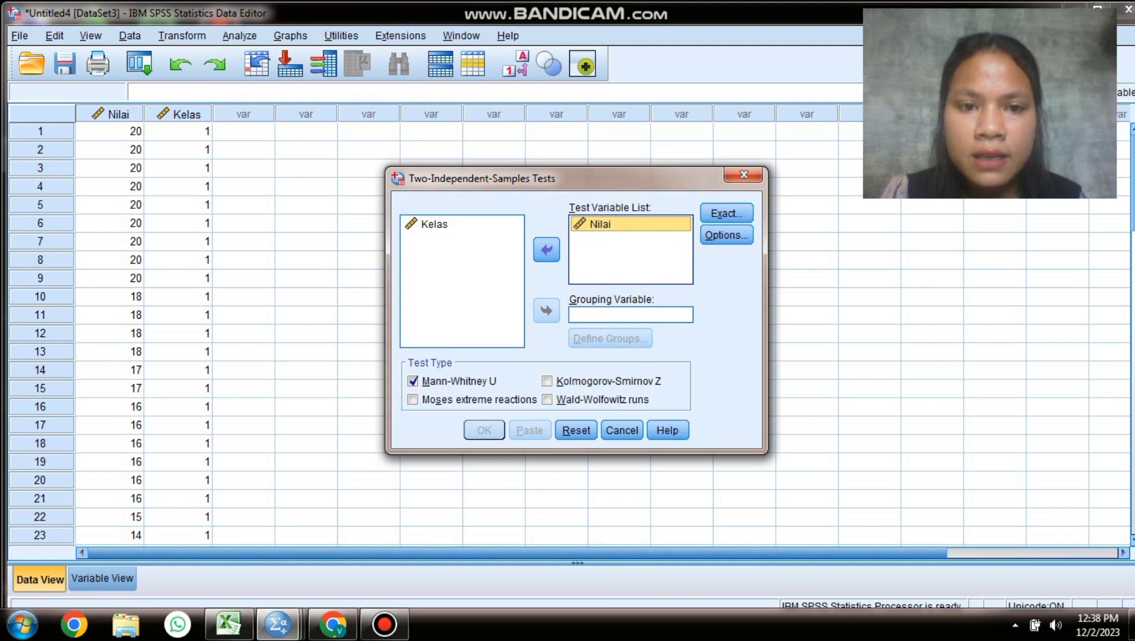
pyautogui.click(434, 224)
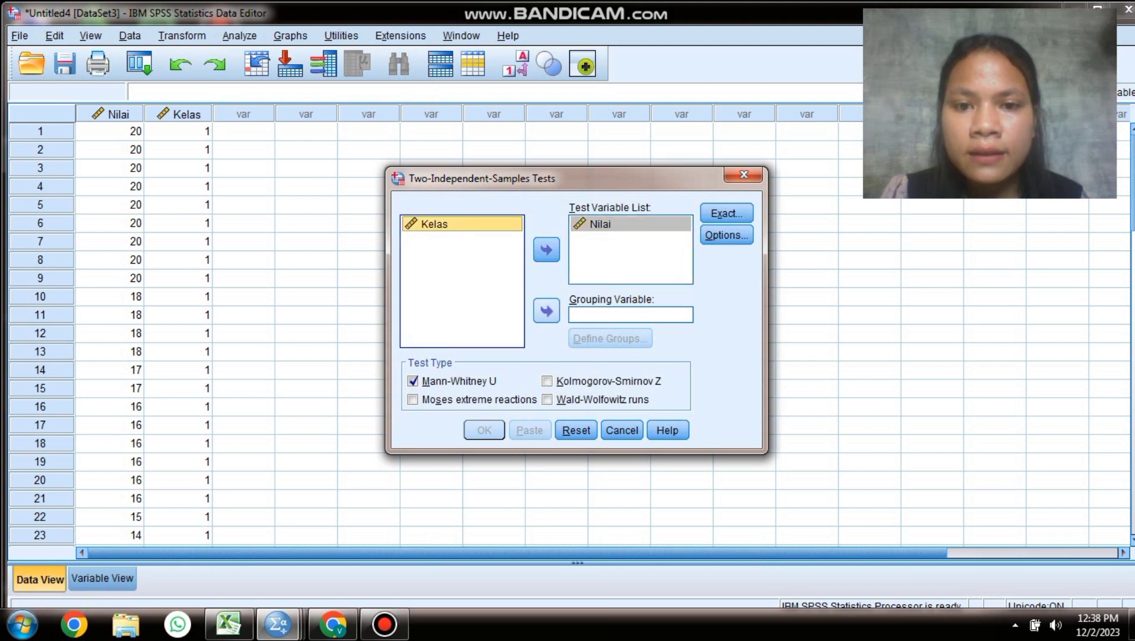
pyautogui.click(547, 311)
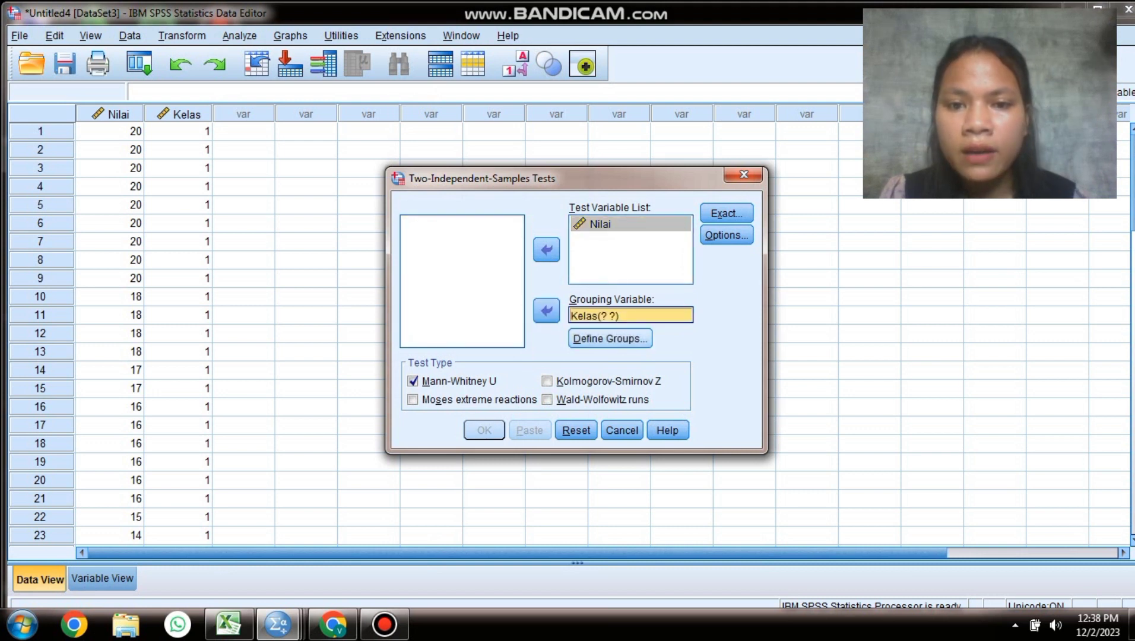
# Step: Define the Kelas groups for the test as 1 for Group 1 and 2 for Group 2
pyautogui.click(610, 338)
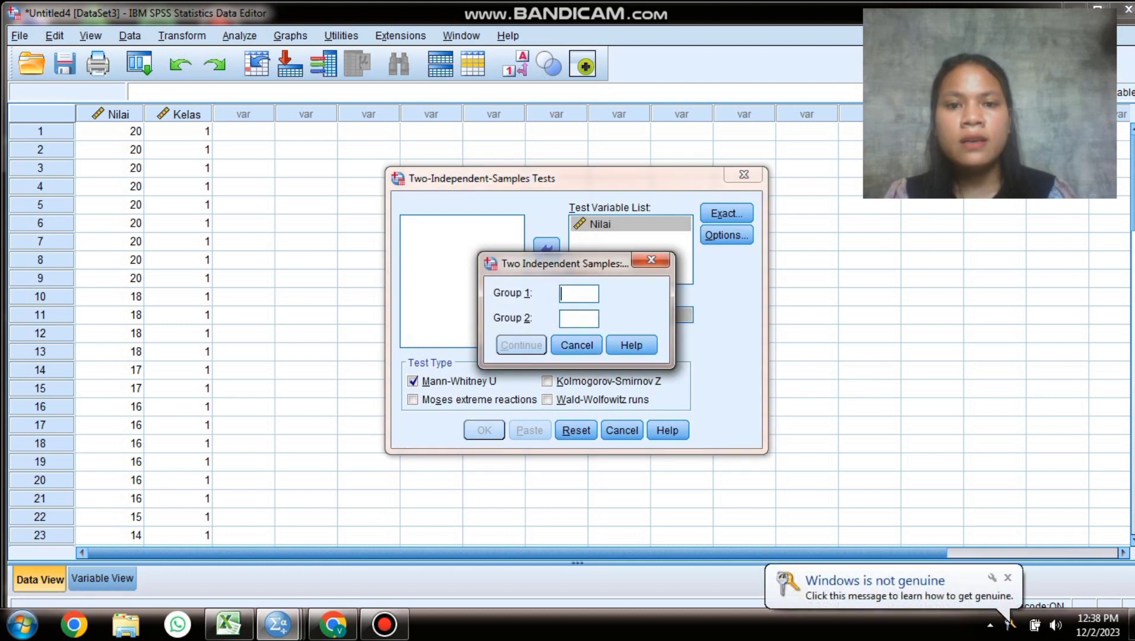
pyautogui.write('1')
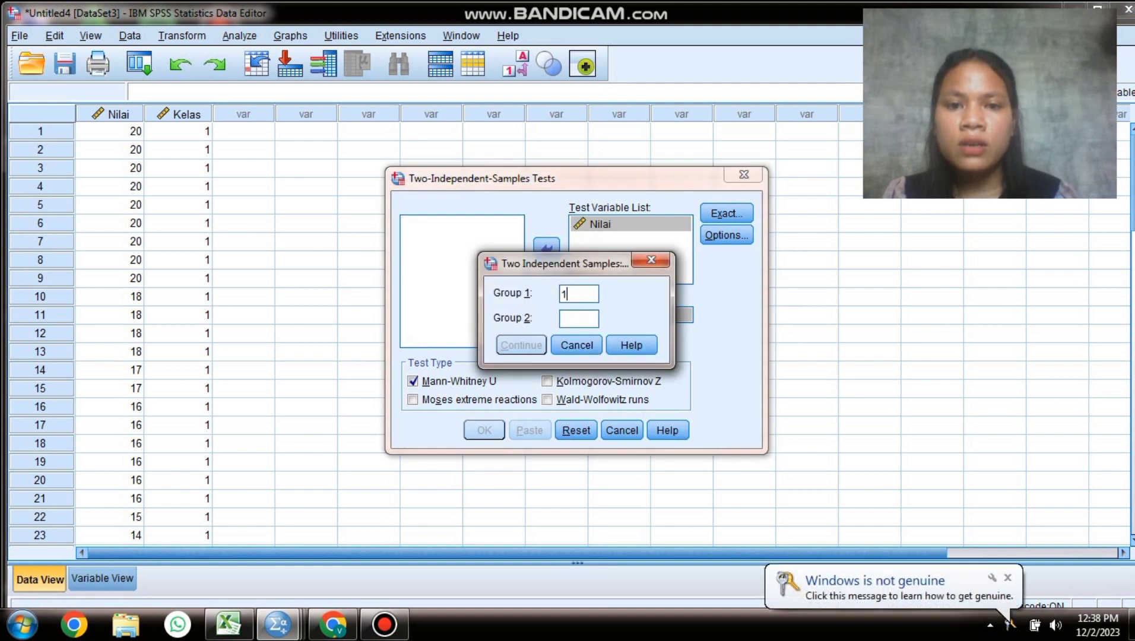
pyautogui.press('Tab')
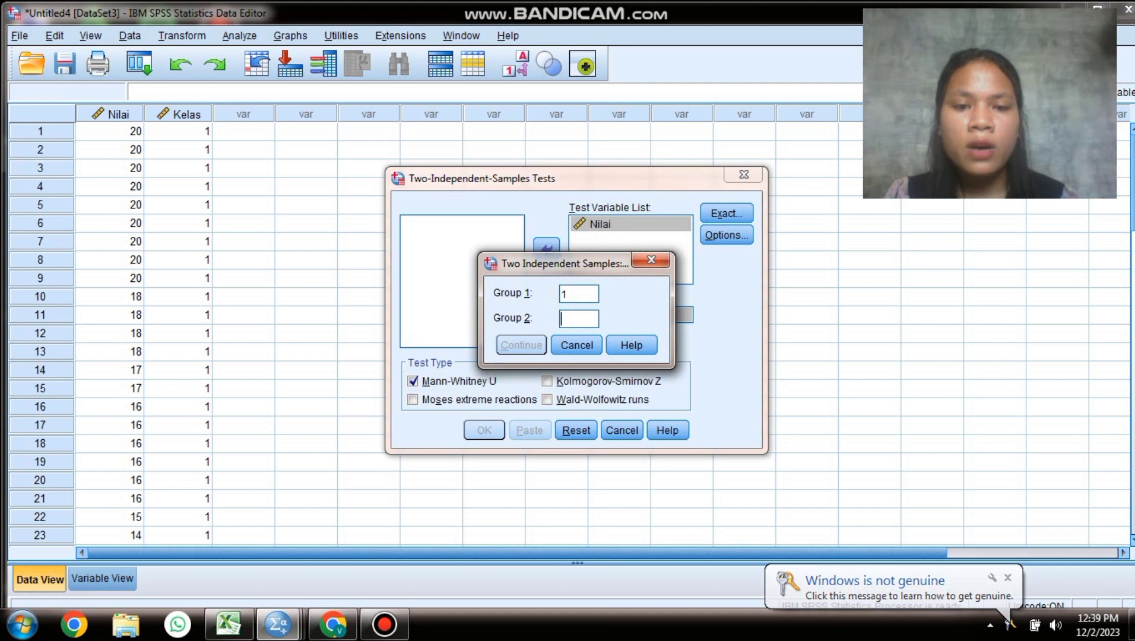
pyautogui.write('2')
pyautogui.press('Tab')
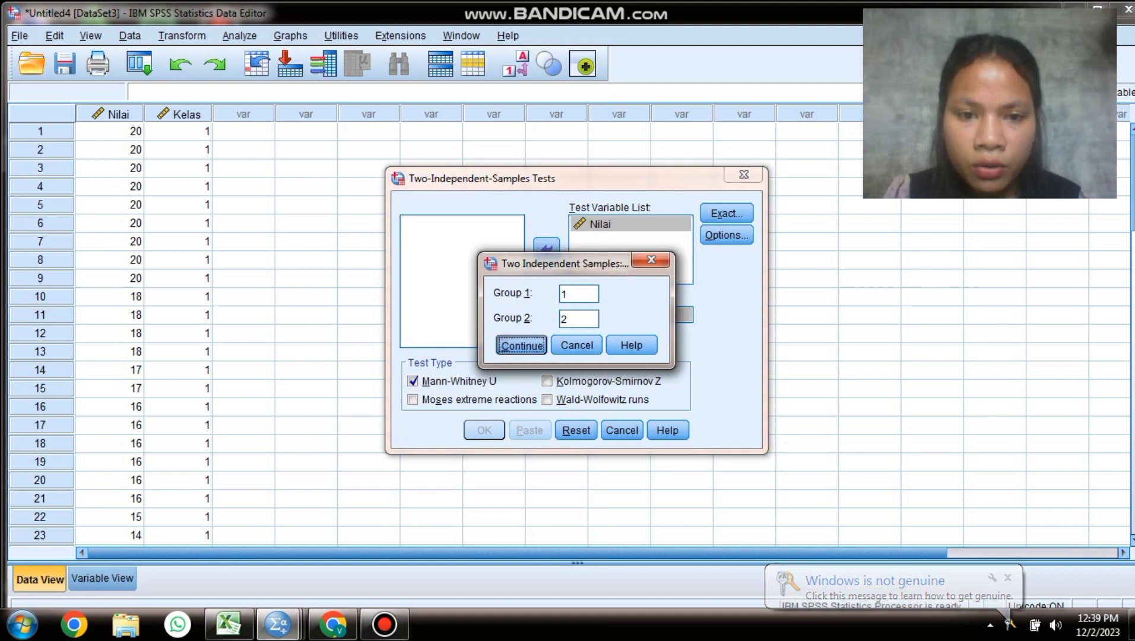
pyautogui.press('Return')
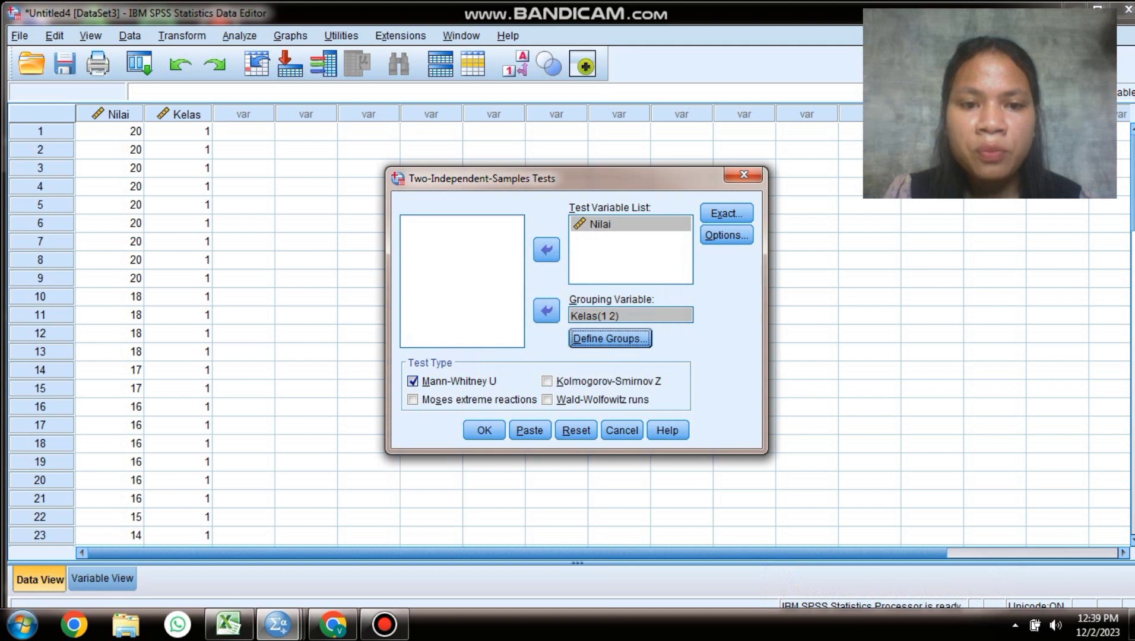
# Step: Run the Mann-Whitney U test and maximize the output viewer to show its result tables
pyautogui.click(484, 430)
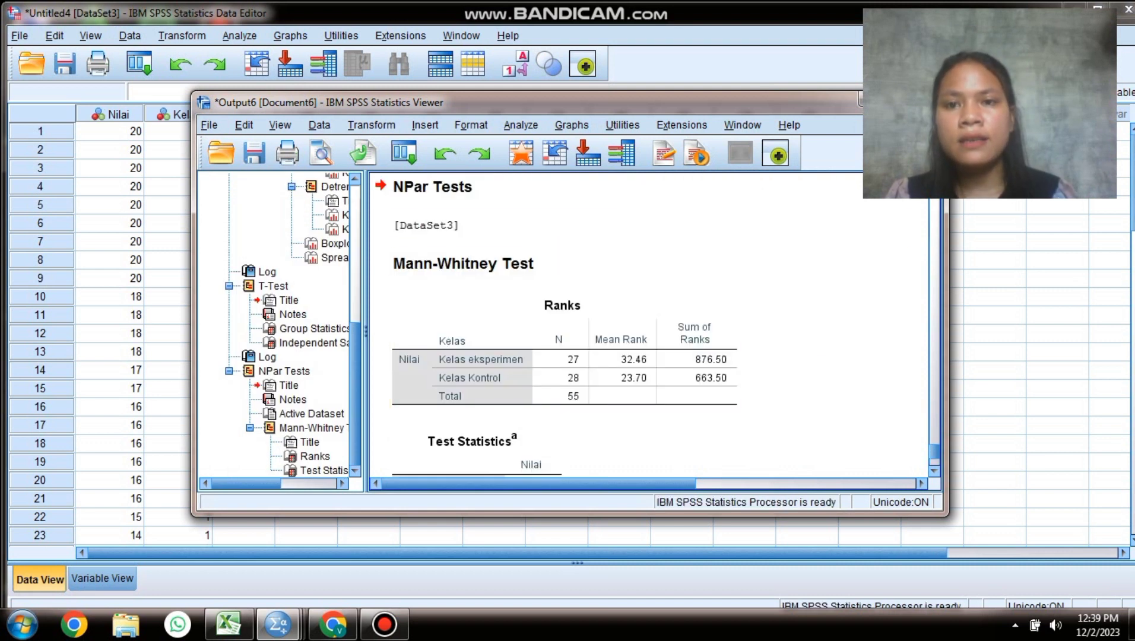
pyautogui.moveTo(475, 102); pyautogui.dragTo(361, 102)
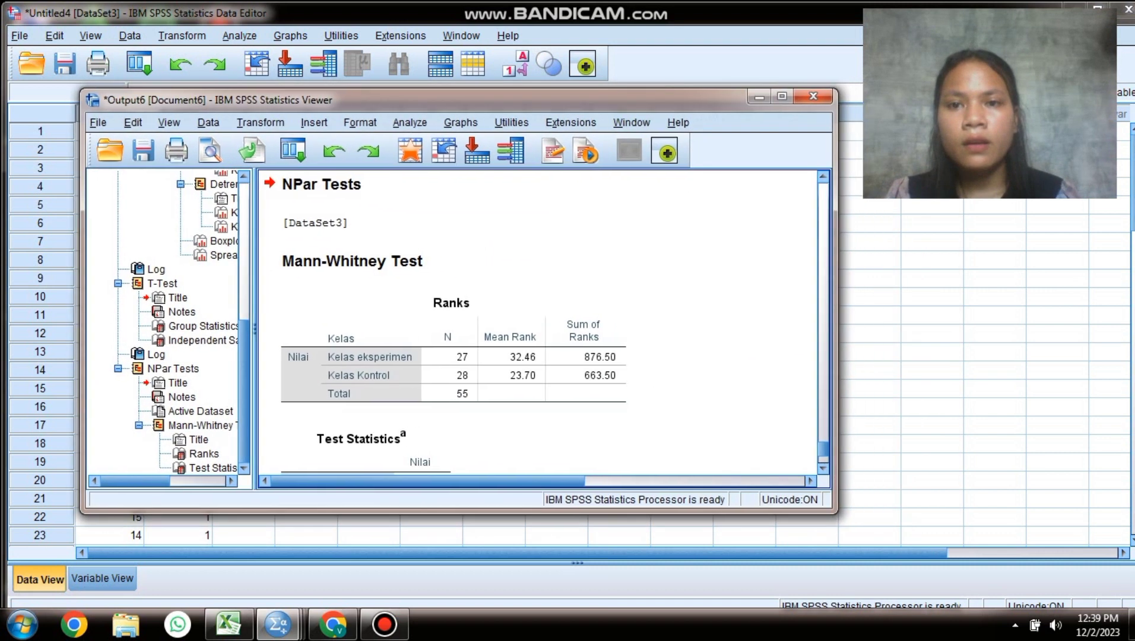
pyautogui.click(783, 97)
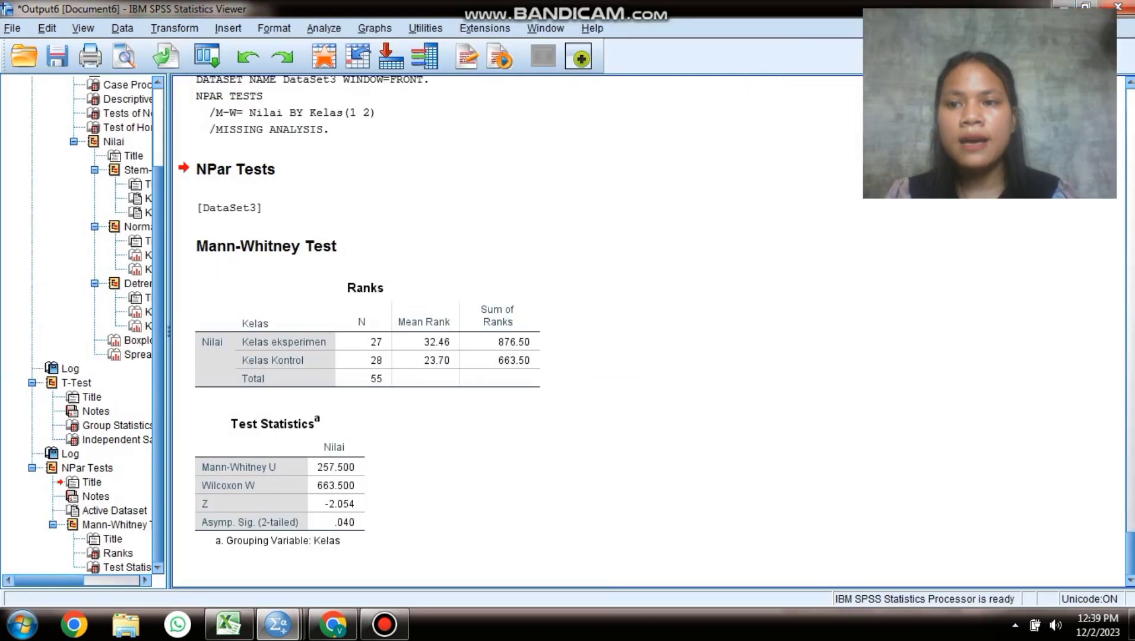